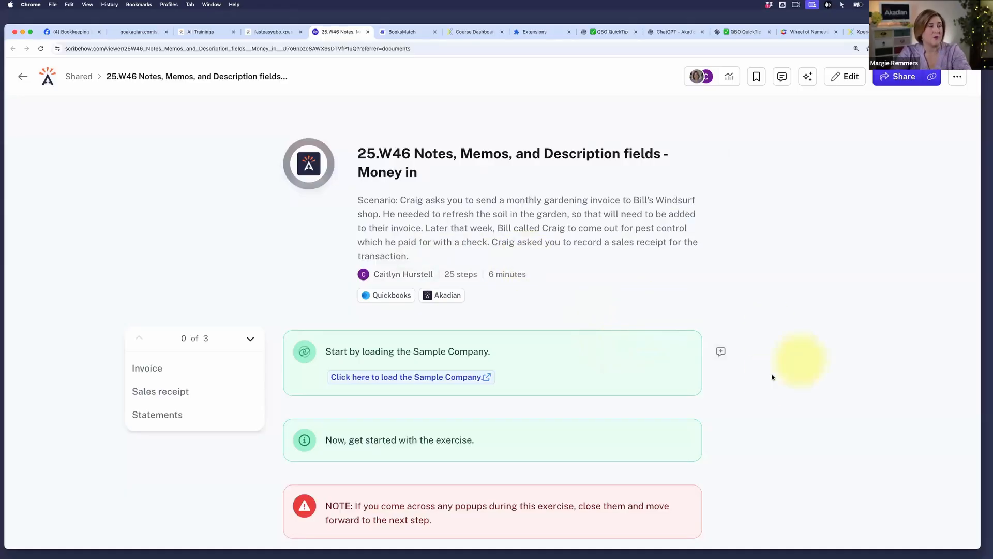
# - Load the QuickBooks sample company from the exercise guide and pass the security verification
pyautogui.click(436, 377)
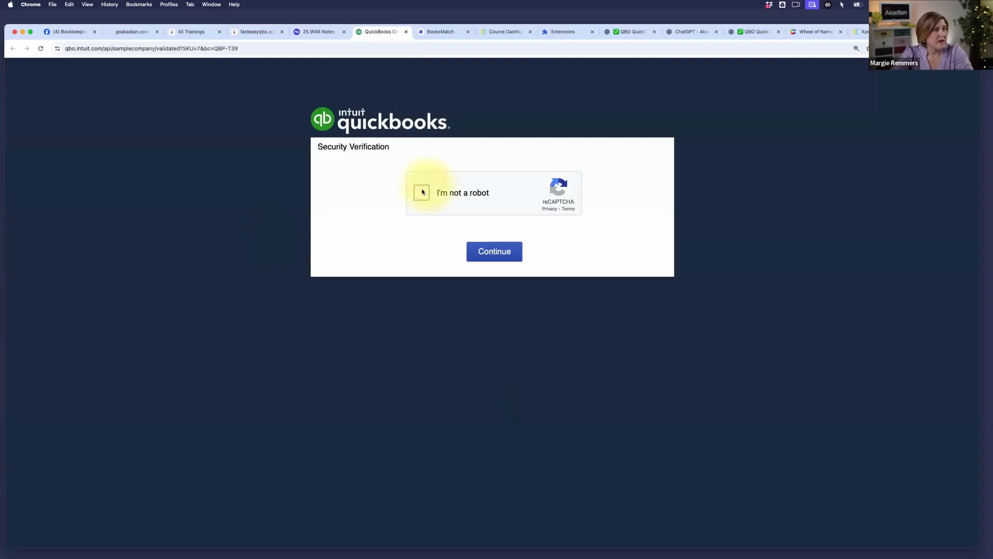
pyautogui.click(512, 252)
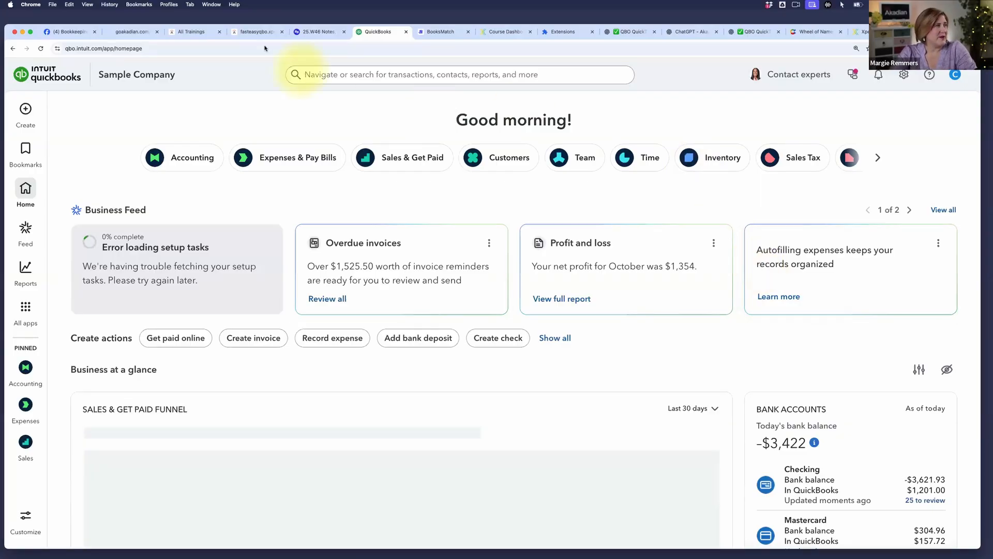
# - Return to the exercise guide and read the scenario and the invoice instructions up to step 1
pyautogui.click(316, 33)
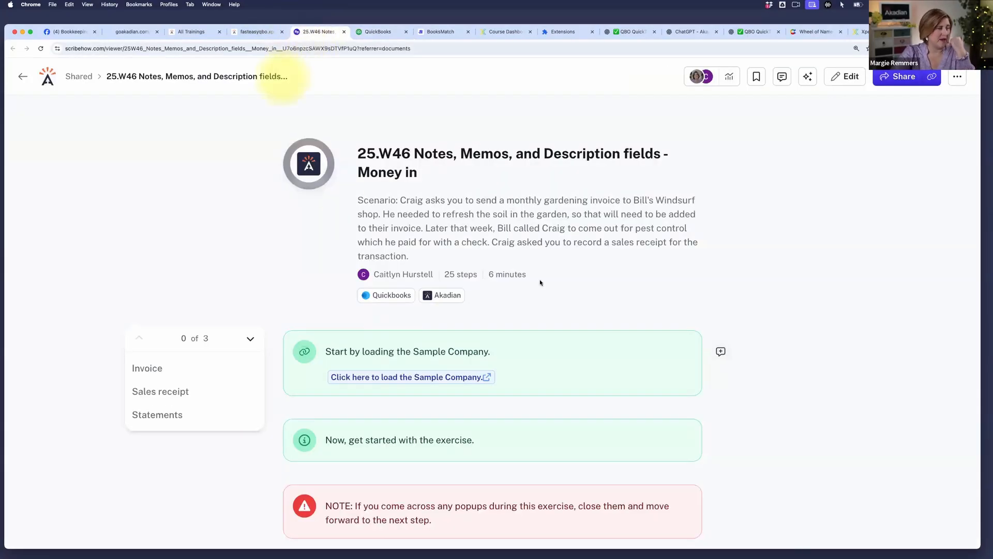
pyautogui.scroll(-5, 601, 303)
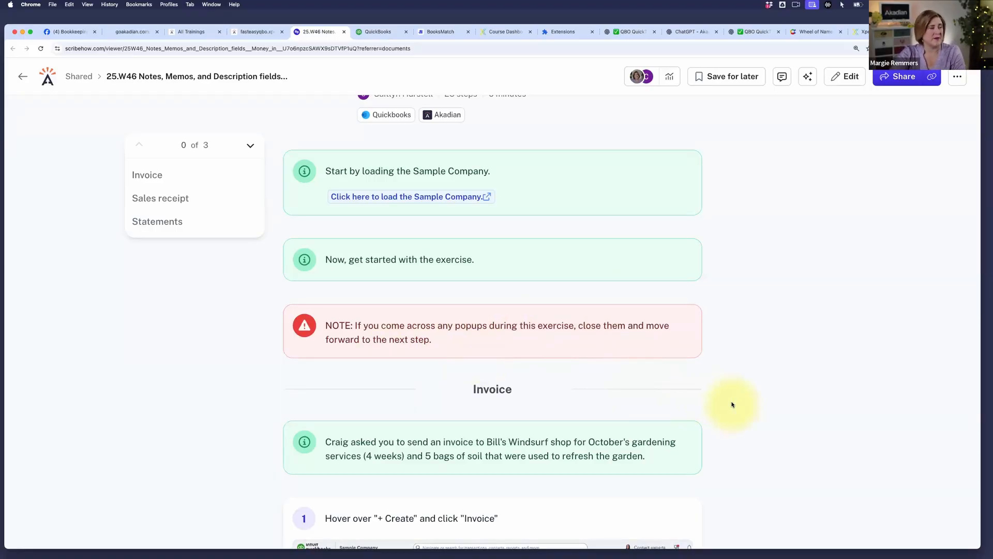
pyautogui.scroll(-3, 730, 403)
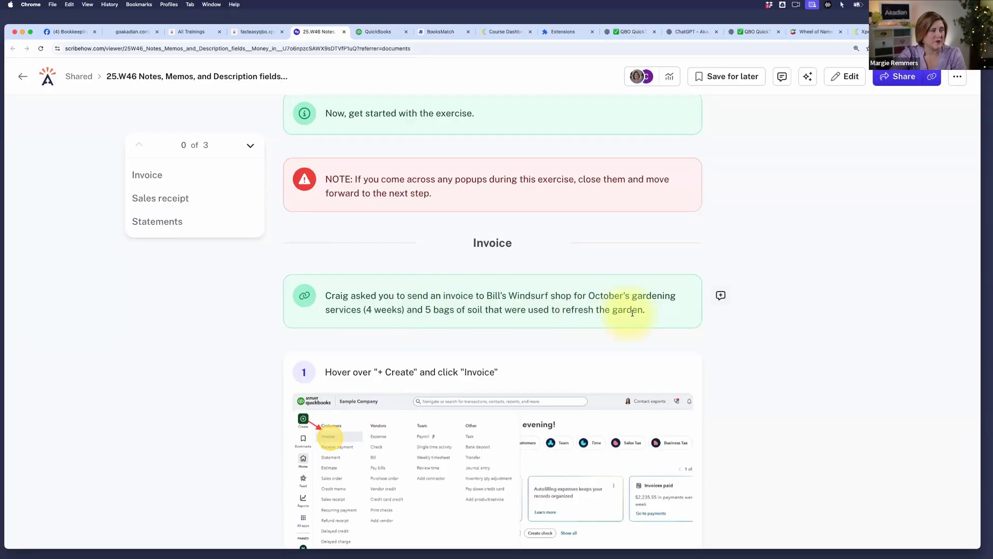
pyautogui.scroll(-3, 634, 313)
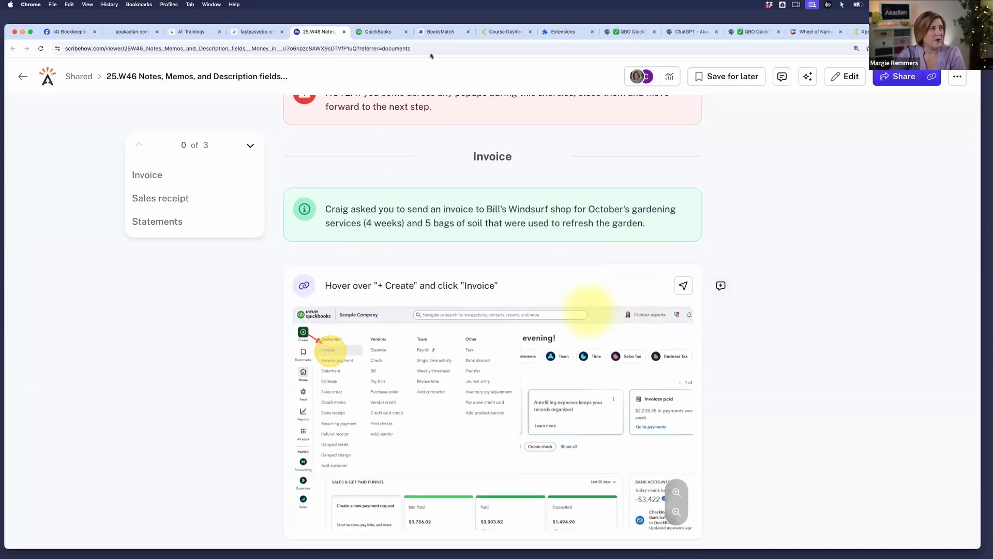
pyautogui.click(380, 32)
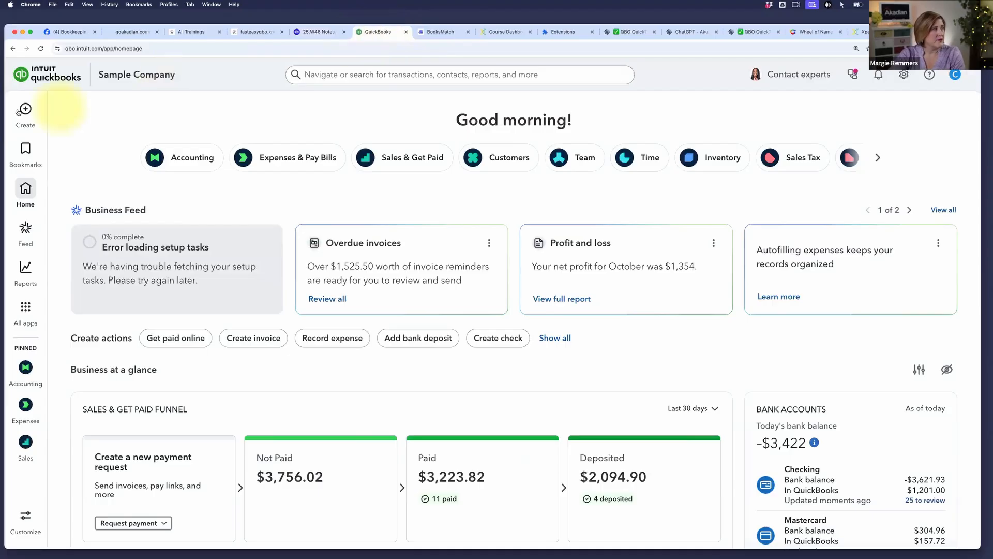
pyautogui.moveTo(19, 110)
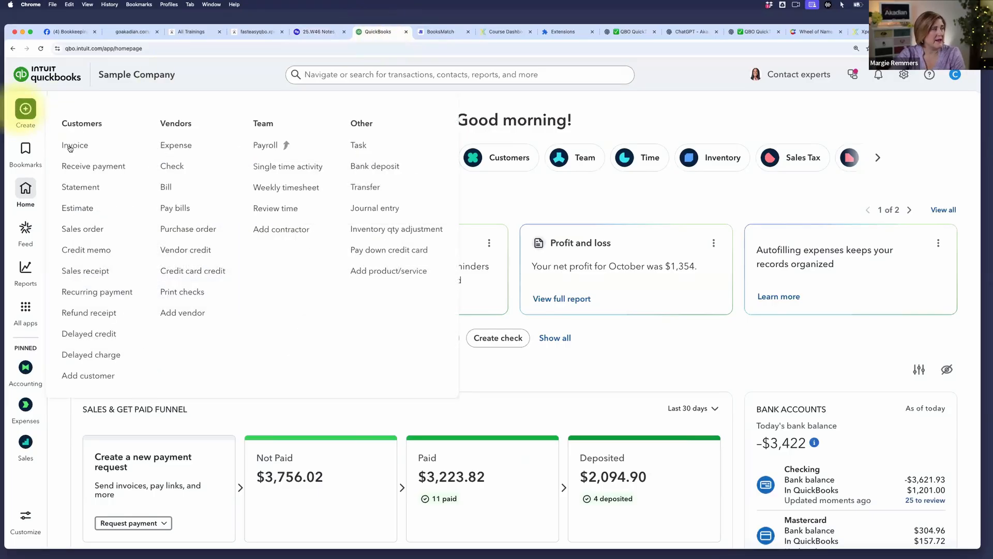
pyautogui.click(319, 32)
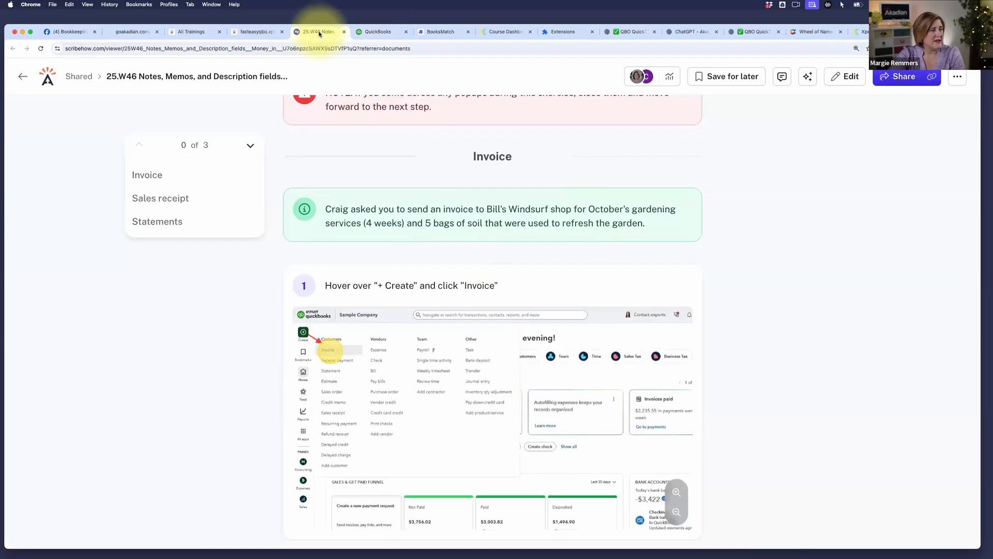
pyautogui.click(375, 32)
pyautogui.click(329, 32)
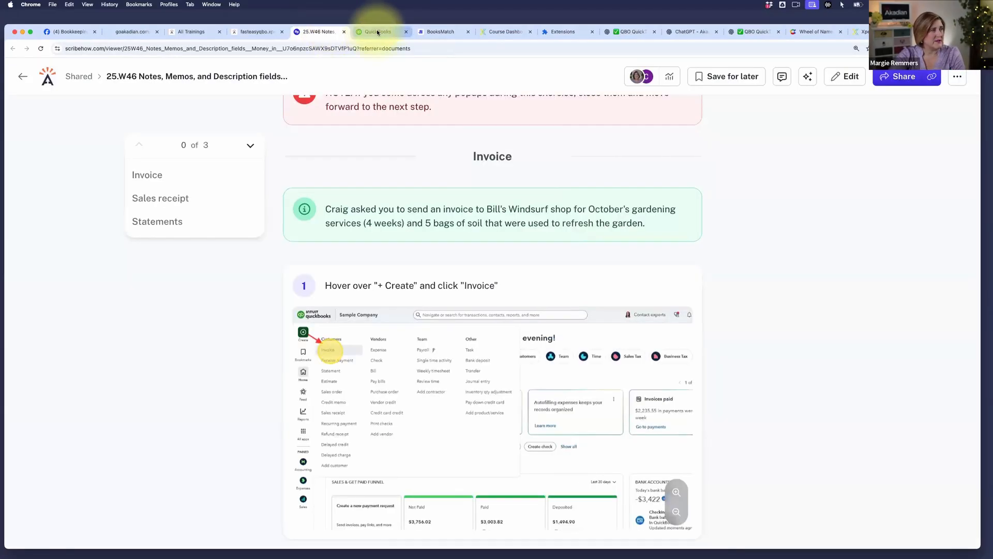
pyautogui.click(375, 32)
# - Check the browser's installed extensions for the Scribe documentation extension
pyautogui.click(322, 31)
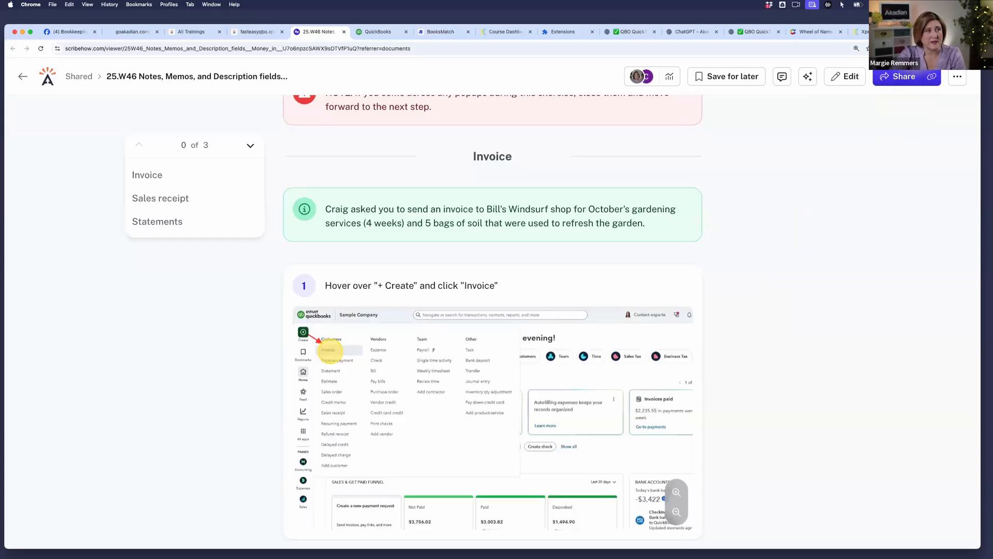
pyautogui.click(915, 49)
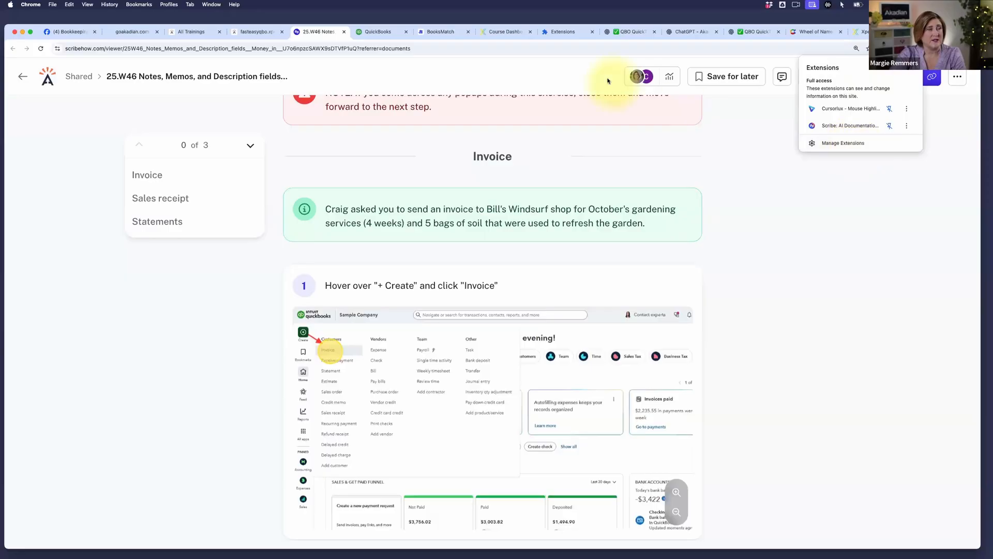
pyautogui.click(563, 32)
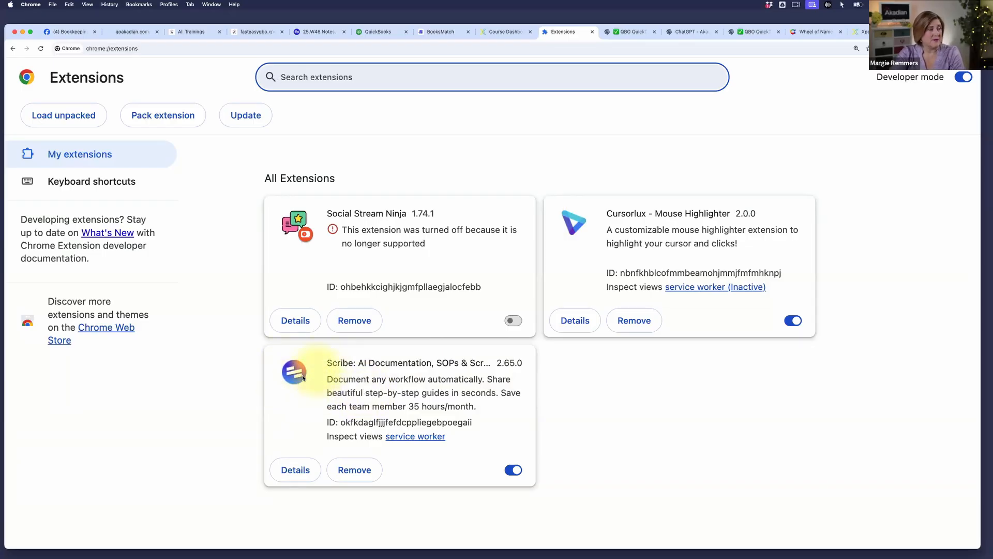
# - Go back to the exercise guide and launch step 1 in follow-along mode beside QuickBooks
pyautogui.click(325, 34)
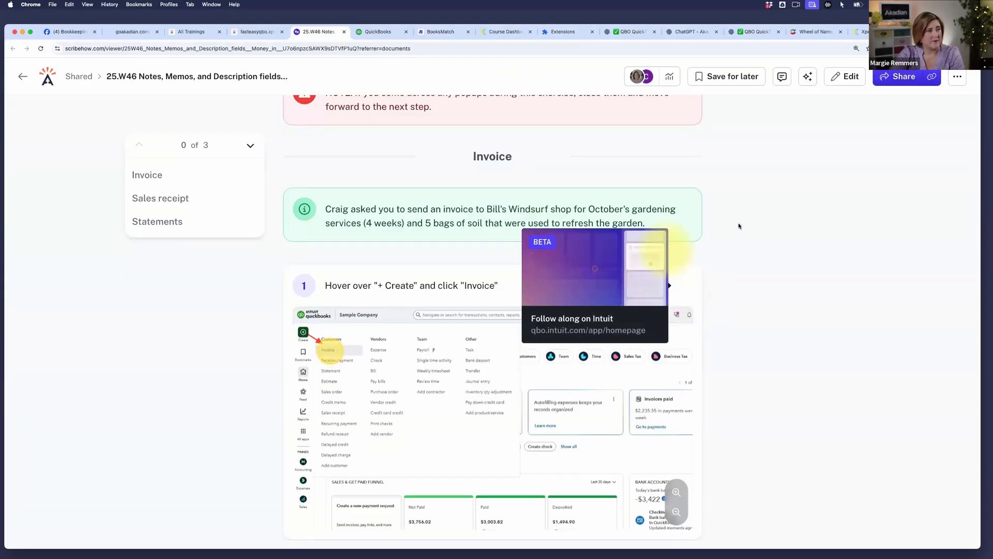
pyautogui.scroll(3, 752, 250)
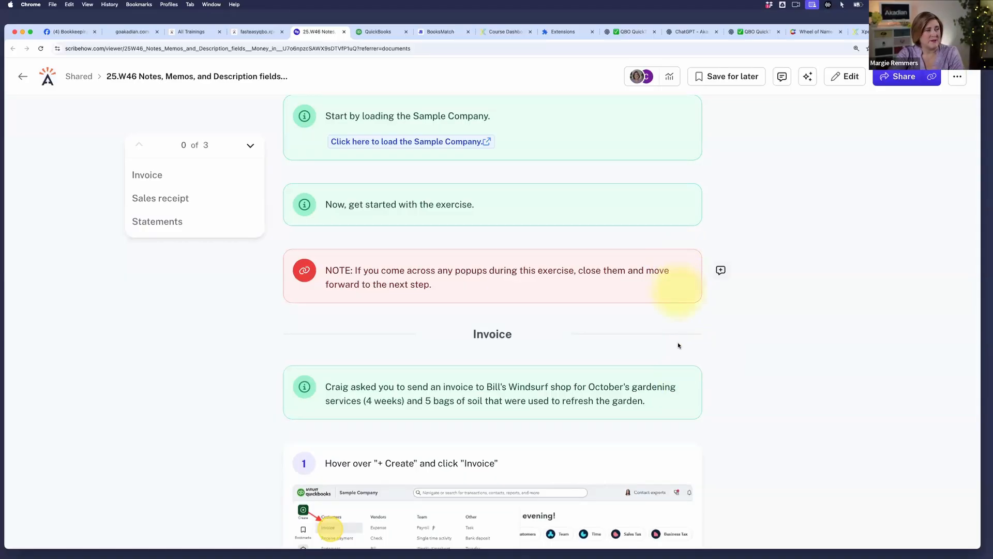
pyautogui.scroll(-3, 679, 342)
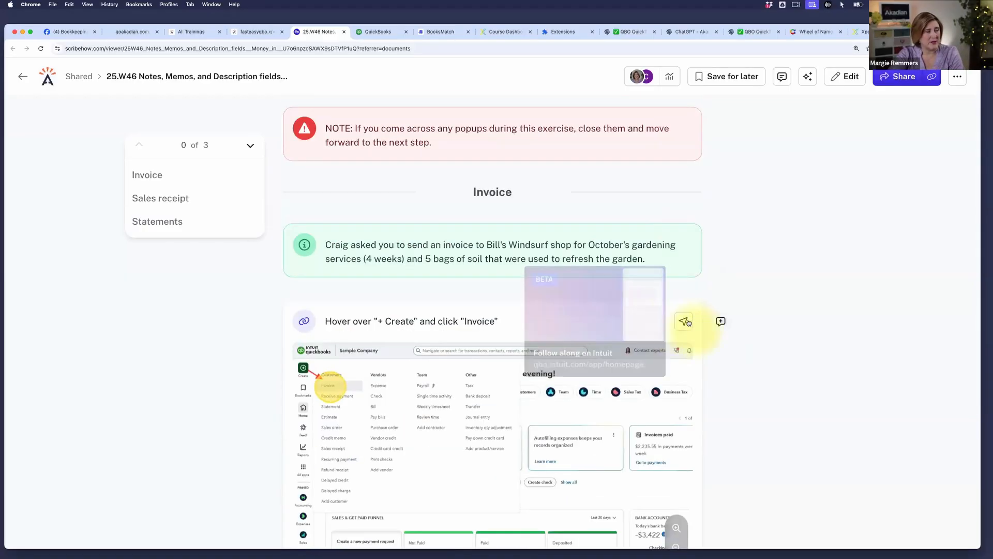
pyautogui.moveTo(682, 324)
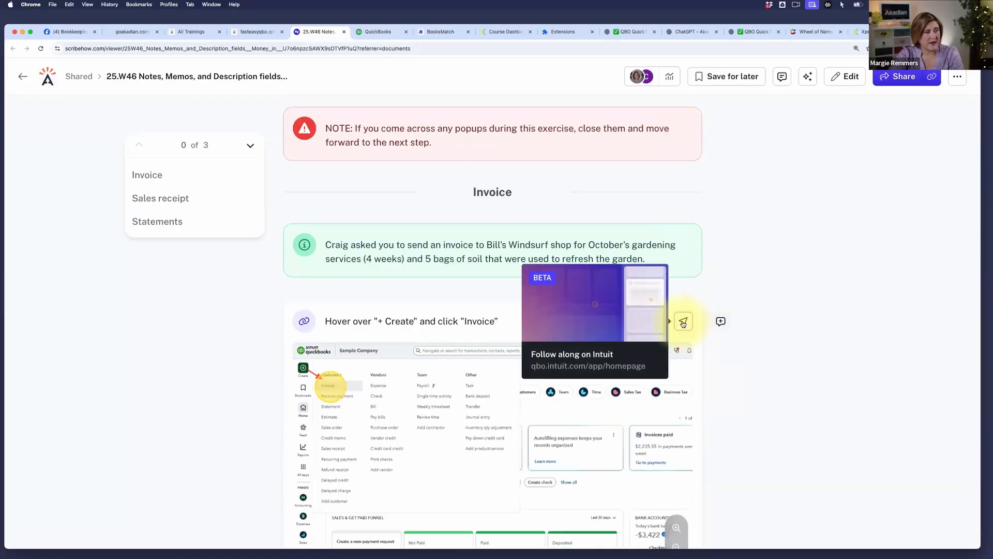
pyautogui.click(684, 323)
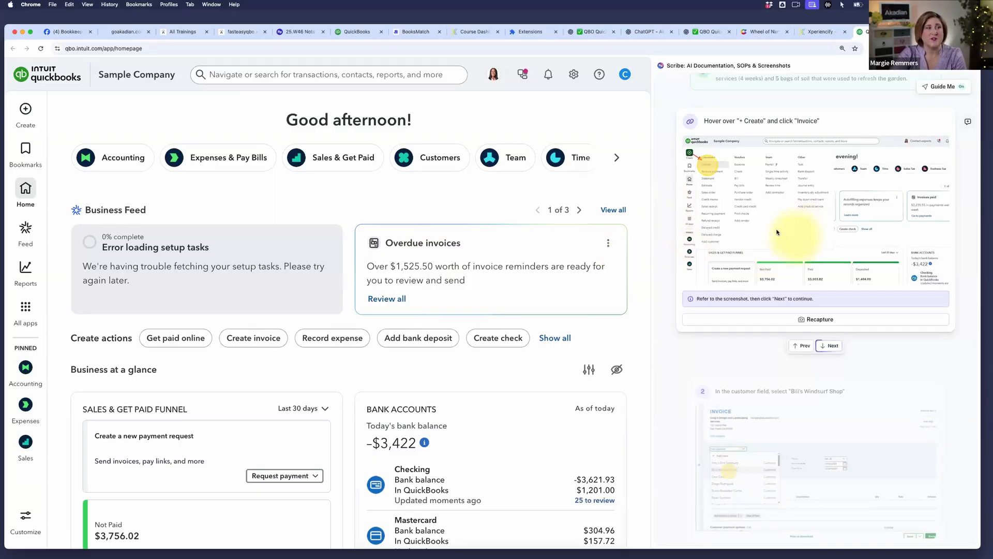
# - Turn off Guide Me in the side-by-side exercise guide and dismiss its feedback request
pyautogui.scroll(-1, 911, 112)
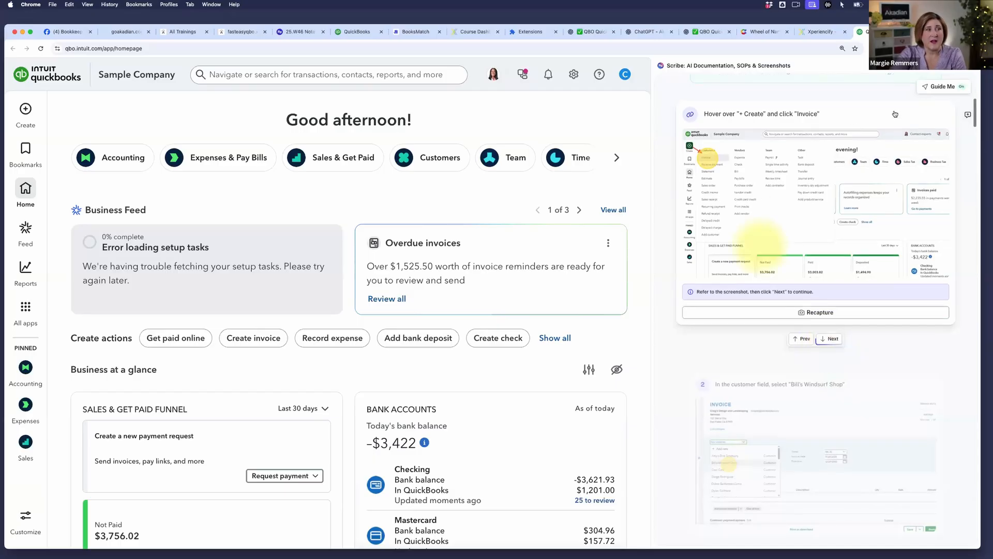
pyautogui.scroll(-1, 947, 91)
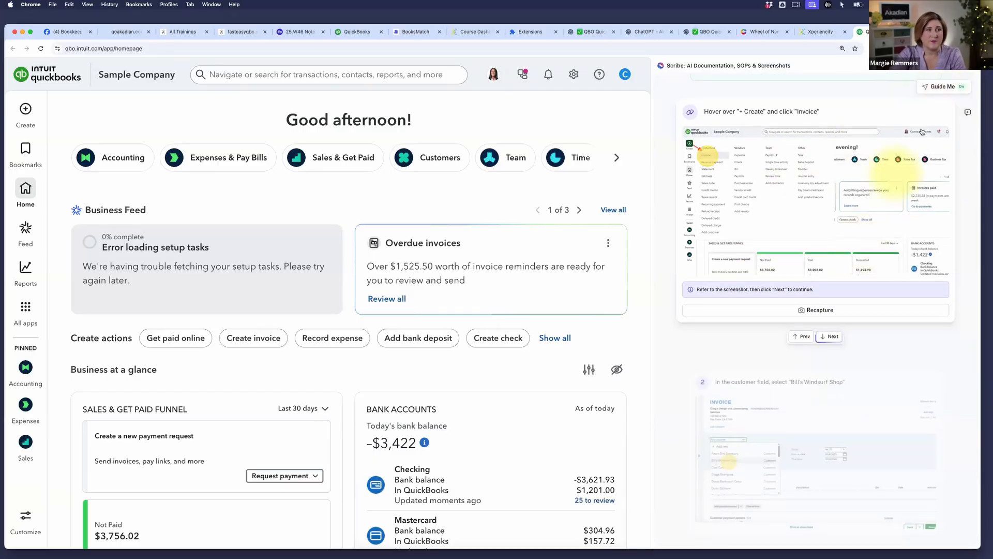
pyautogui.click(943, 86)
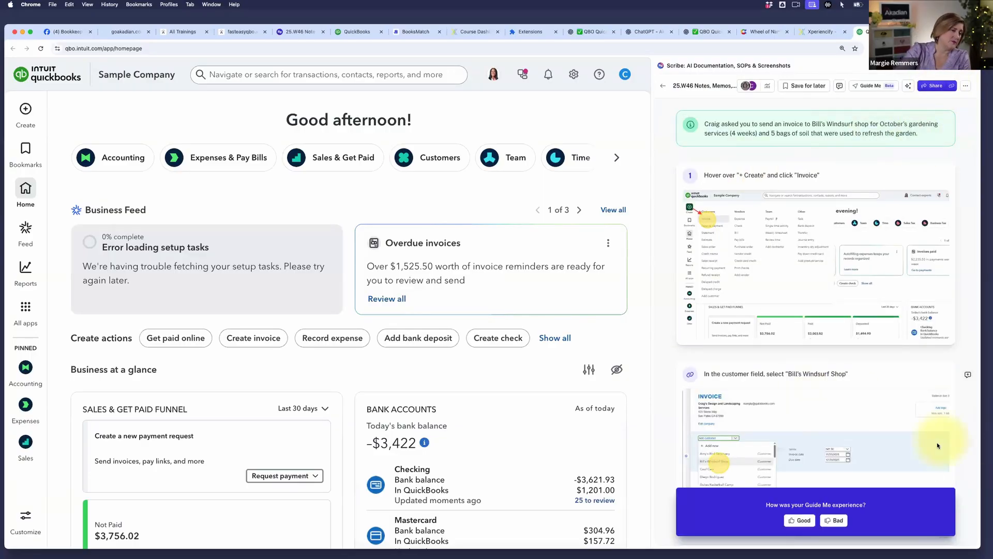
pyautogui.click(947, 494)
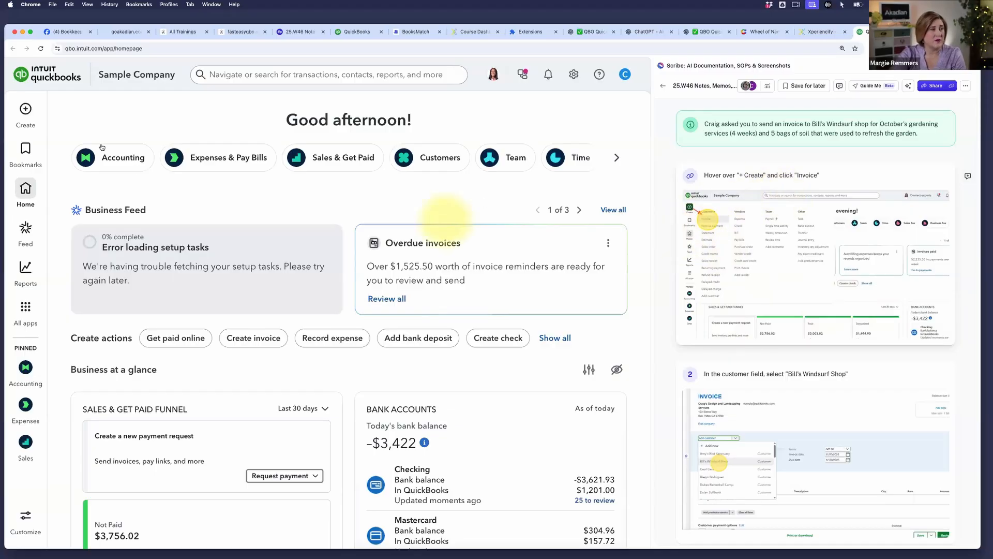
# - Create a new invoice and close the welcome message and the Manage invoice settings
pyautogui.moveTo(25, 114)
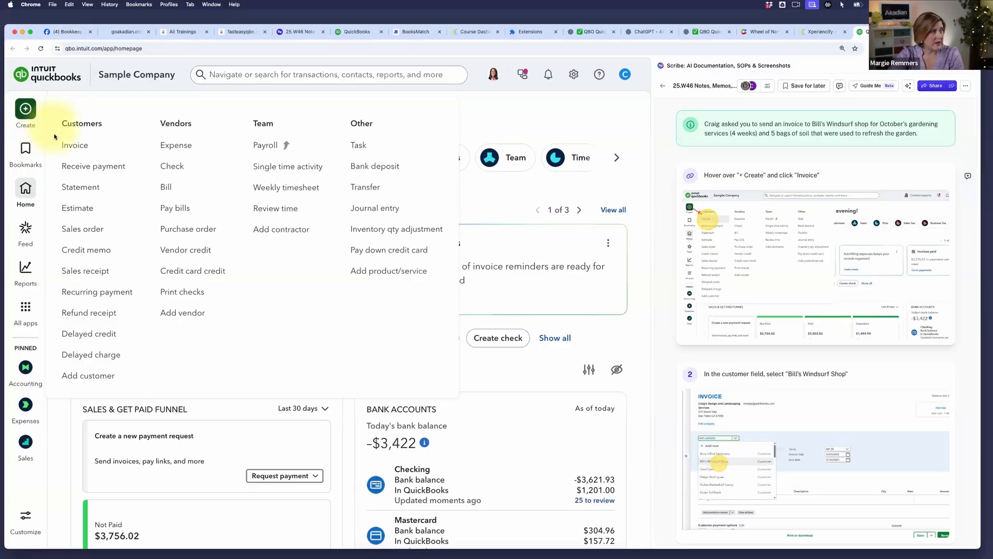
pyautogui.click(73, 144)
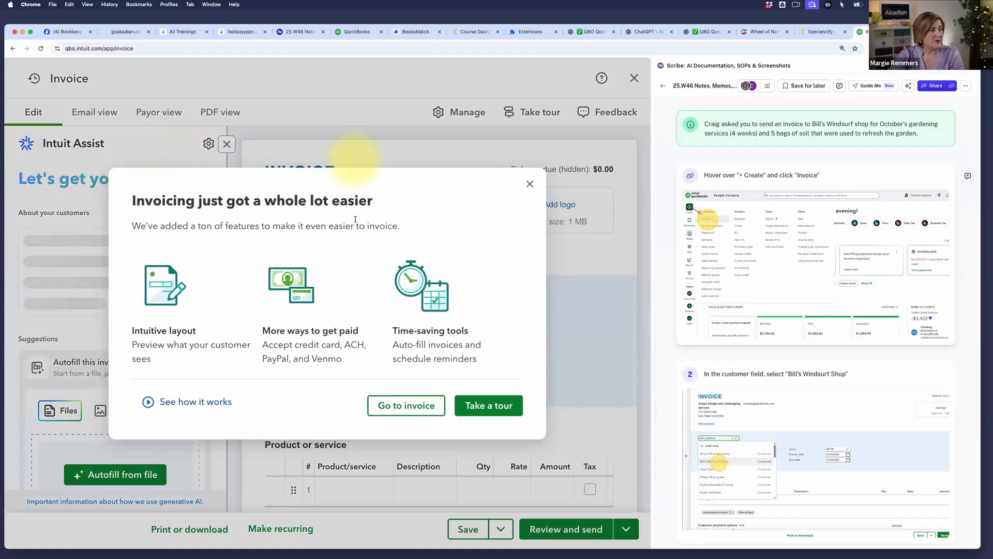
pyautogui.click(528, 186)
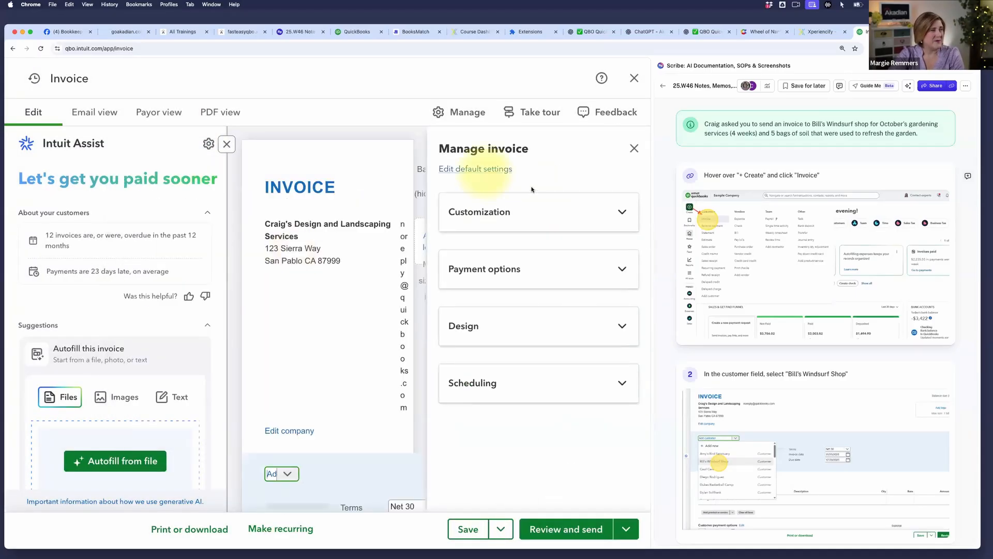
pyautogui.click(634, 149)
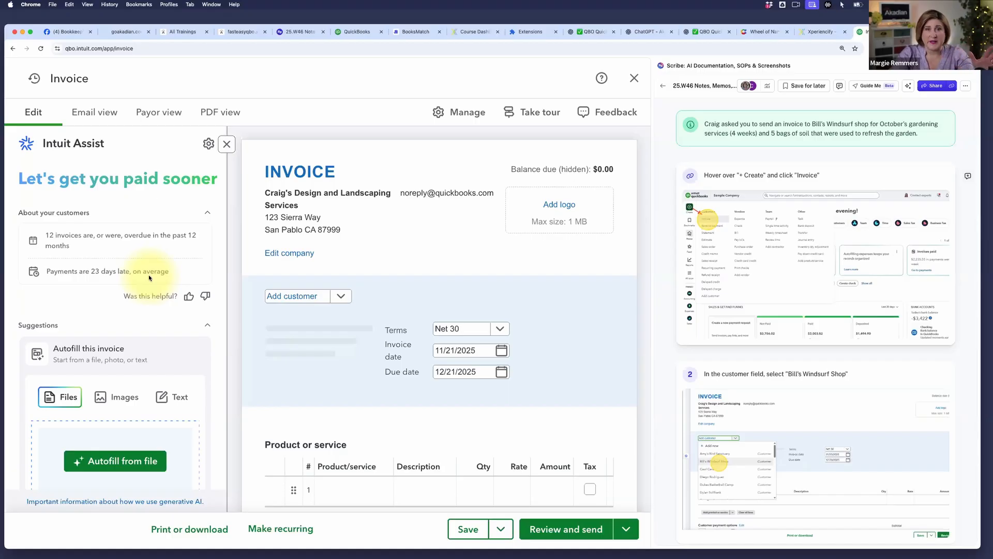
# - Close Intuit Assist and set Bill's Windsurf Shop as the invoice's customer
pyautogui.scroll(-1, 149, 278)
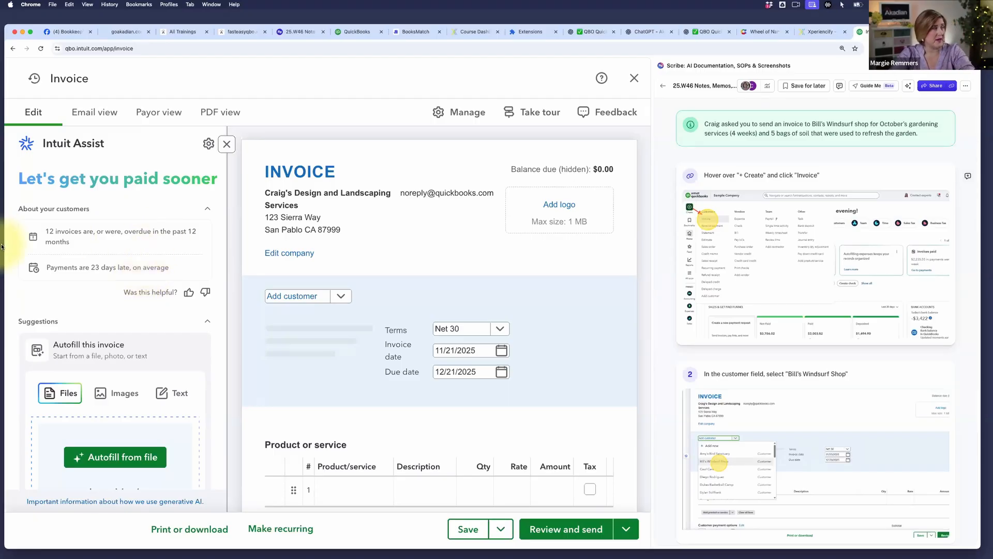
pyautogui.click(227, 144)
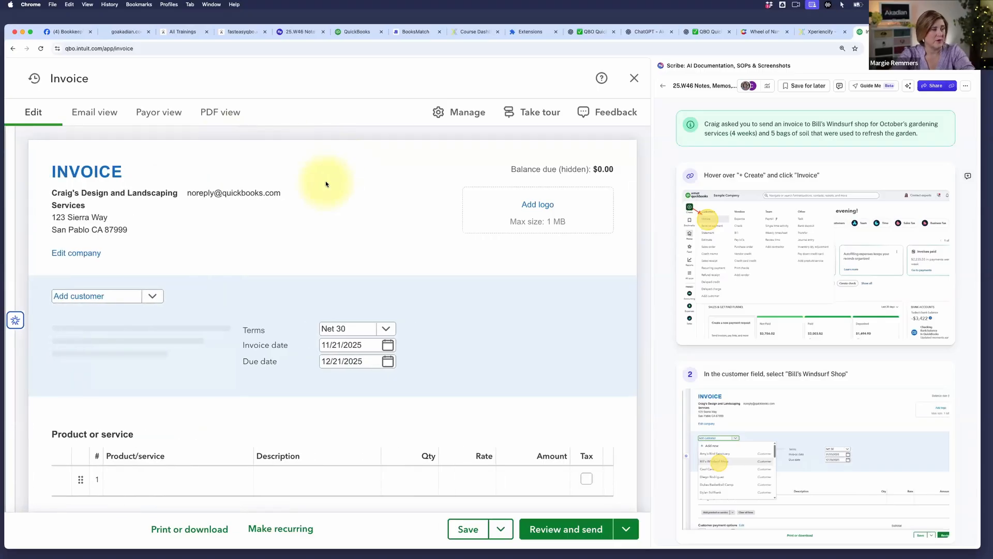
pyautogui.click(103, 300)
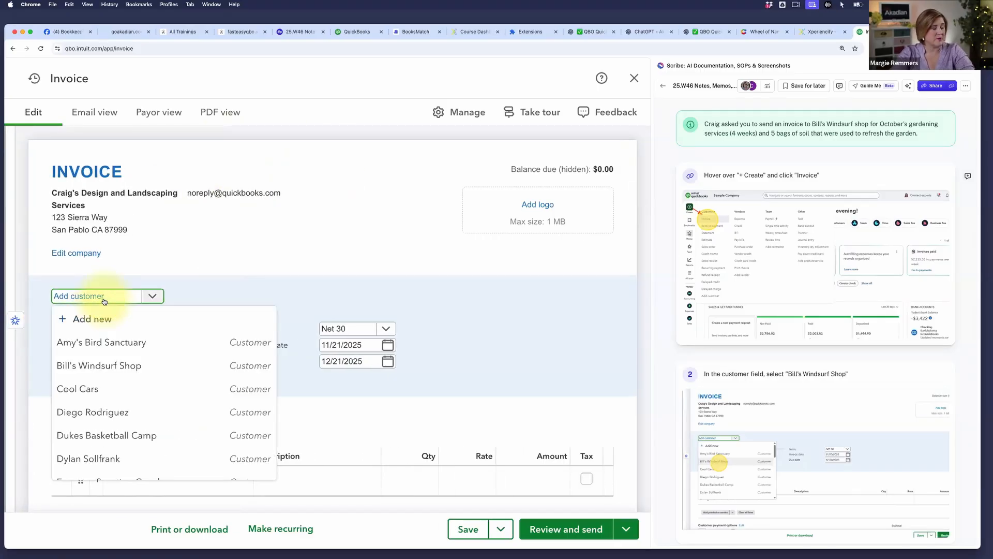
pyautogui.click(107, 366)
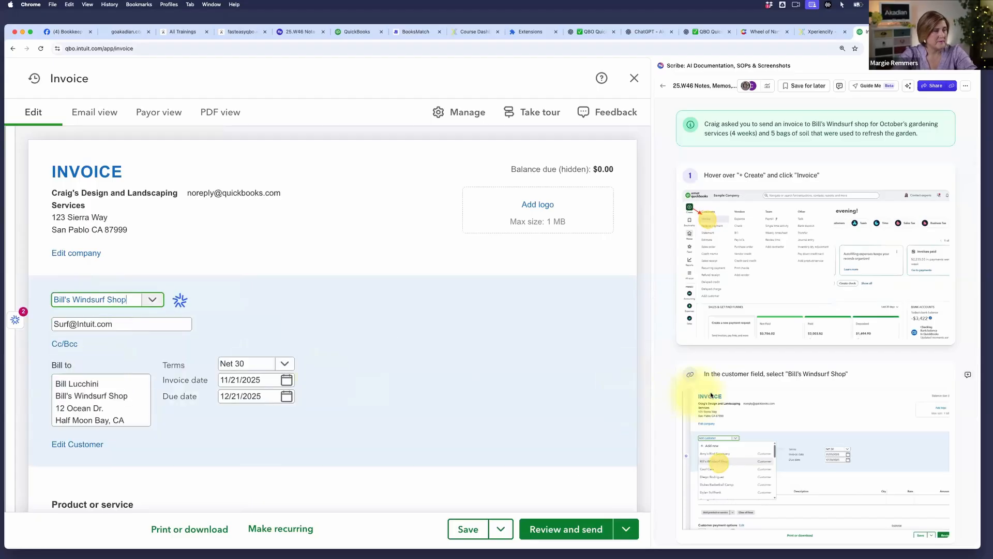
# - Following the guide's row 1, set the first invoice line's product to Landscaping:Gardening
pyautogui.scroll(-3, 712, 396)
pyautogui.scroll(-4, 712, 395)
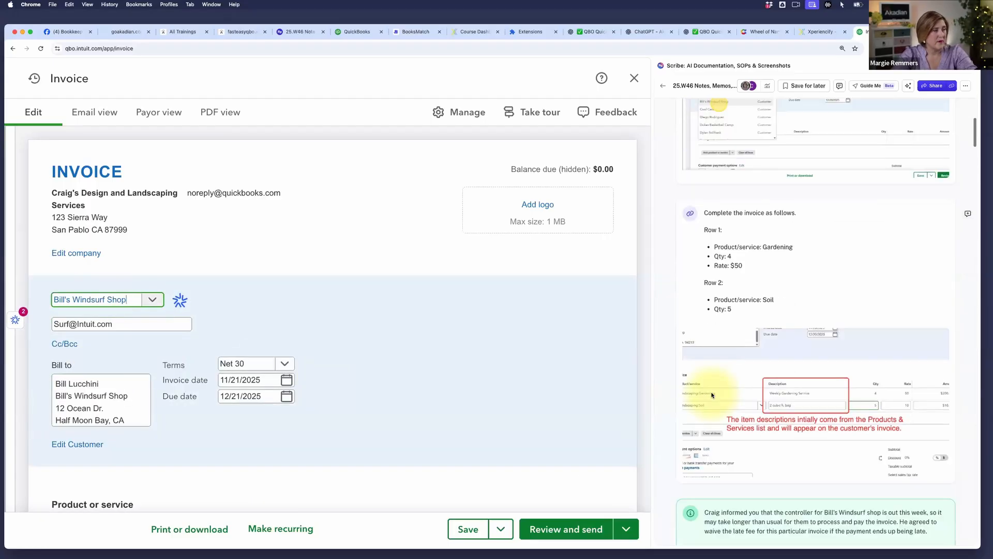
pyautogui.scroll(-5, 507, 395)
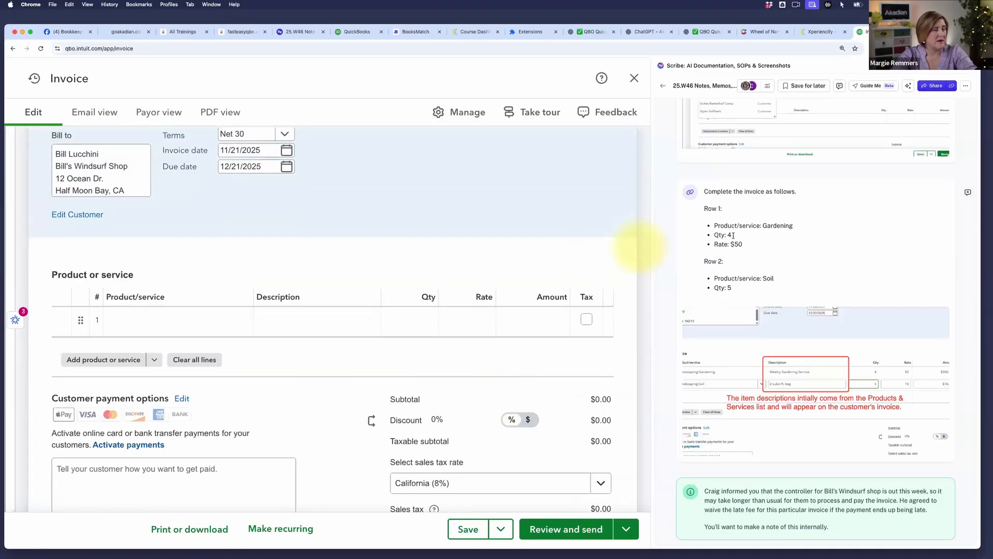
pyautogui.click(208, 319)
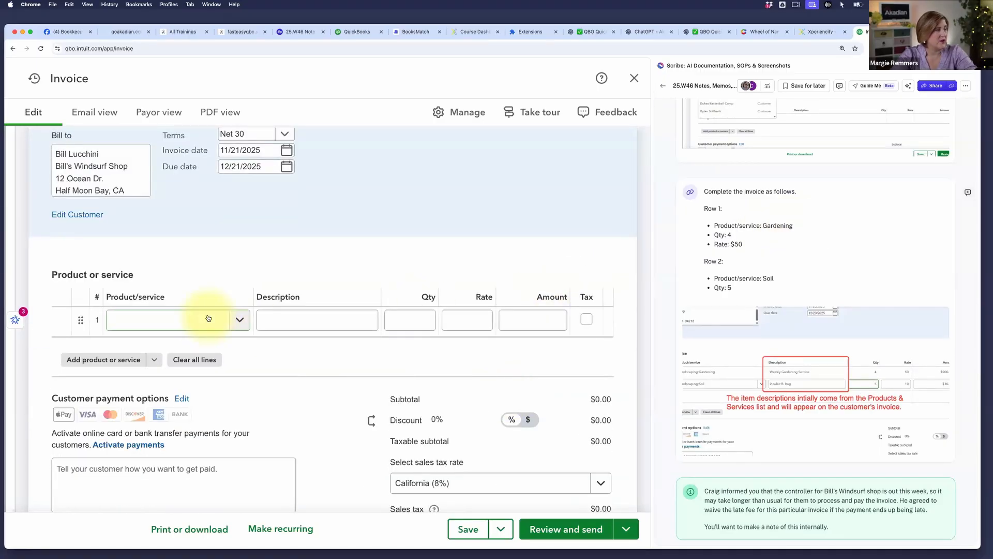
pyautogui.write('gar')
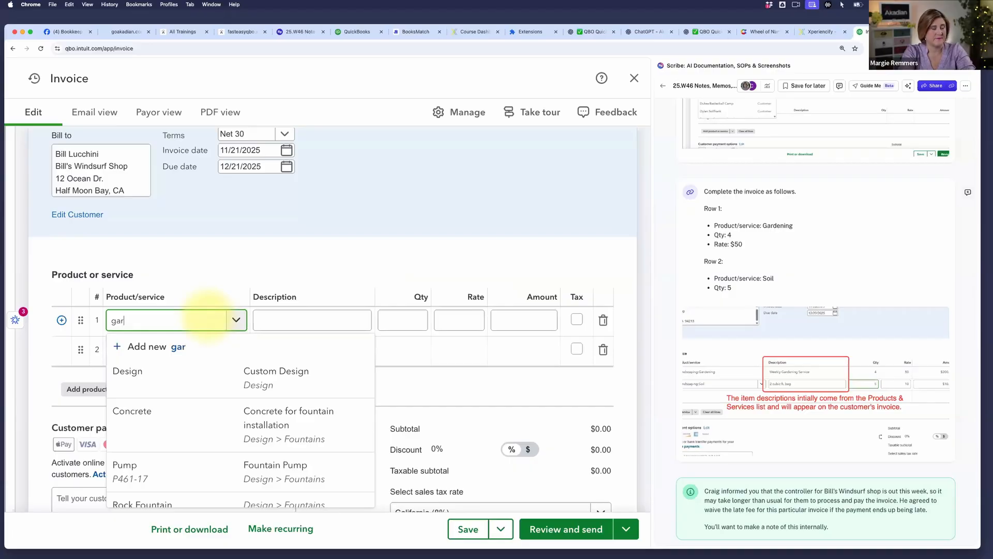
pyautogui.write('dn=en')
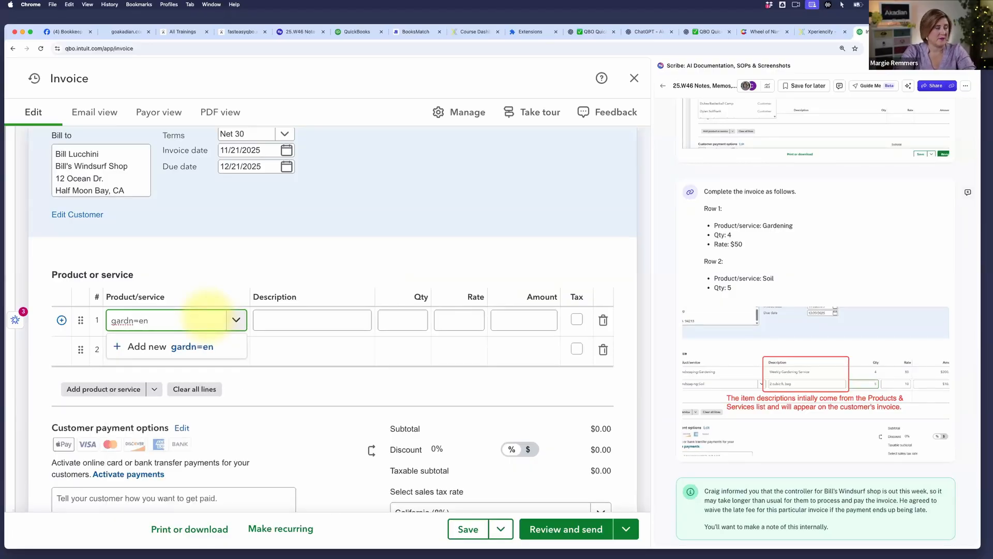
pyautogui.press('BackSpace')
pyautogui.press('BackSpace')
pyautogui.press('BackSpace')
pyautogui.press('BackSpace')
pyautogui.press('BackSpace')
pyautogui.write('den')
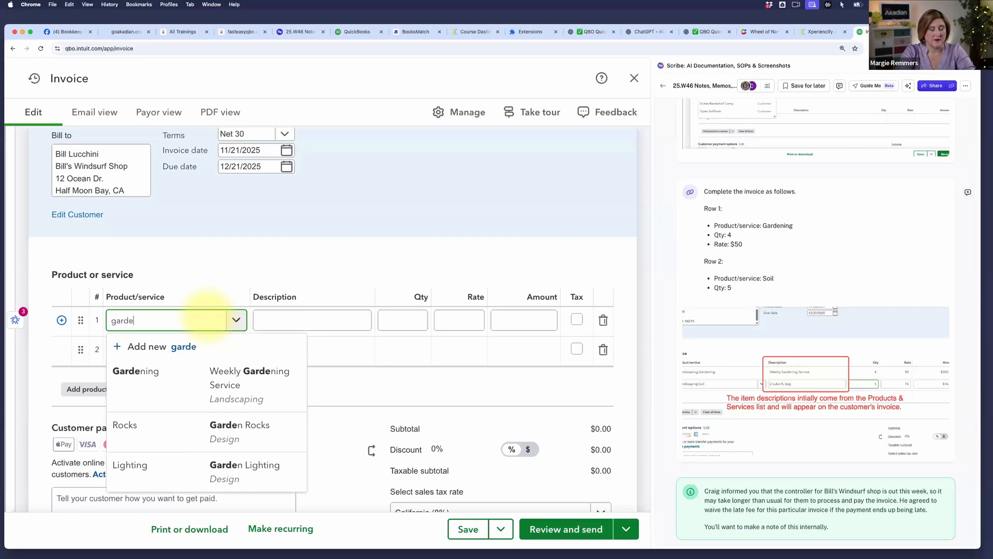
pyautogui.click(228, 382)
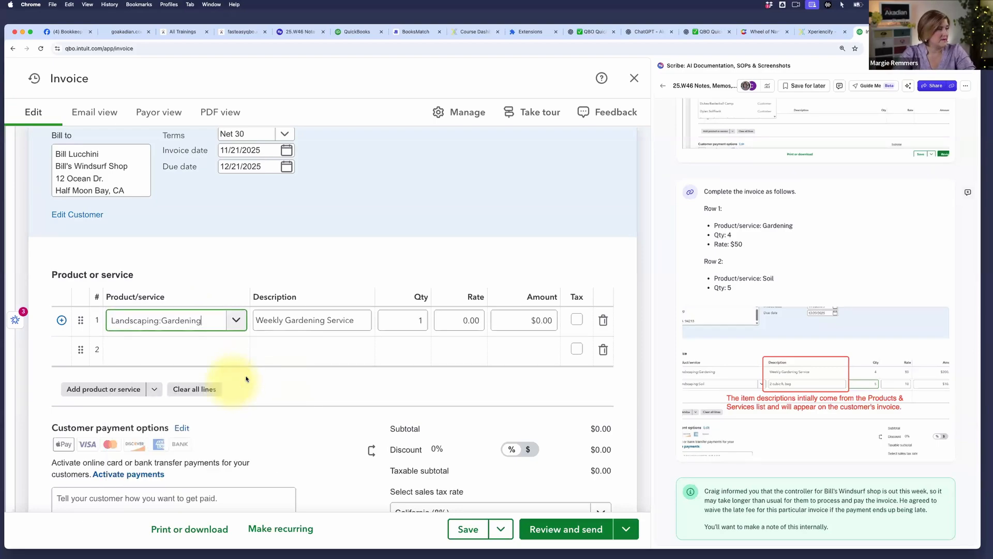
# - Set the Gardening line's quantity to 4 and its rate to 50
pyautogui.click(427, 321)
pyautogui.write('4')
pyautogui.press('Tab')
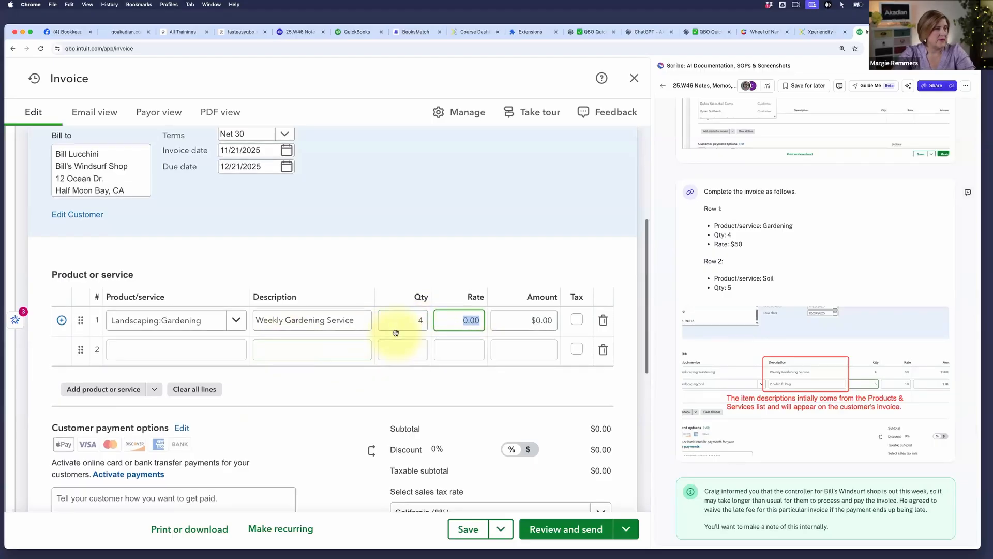
pyautogui.write('50')
pyautogui.press('Tab')
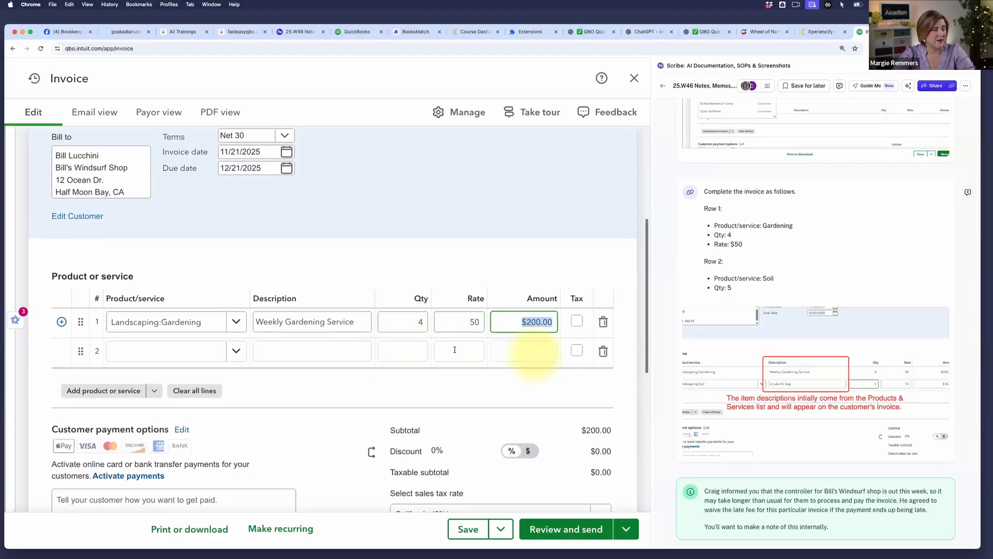
# - Add Landscaping:Soil as the second invoice line with a quantity of 5
pyautogui.click(170, 352)
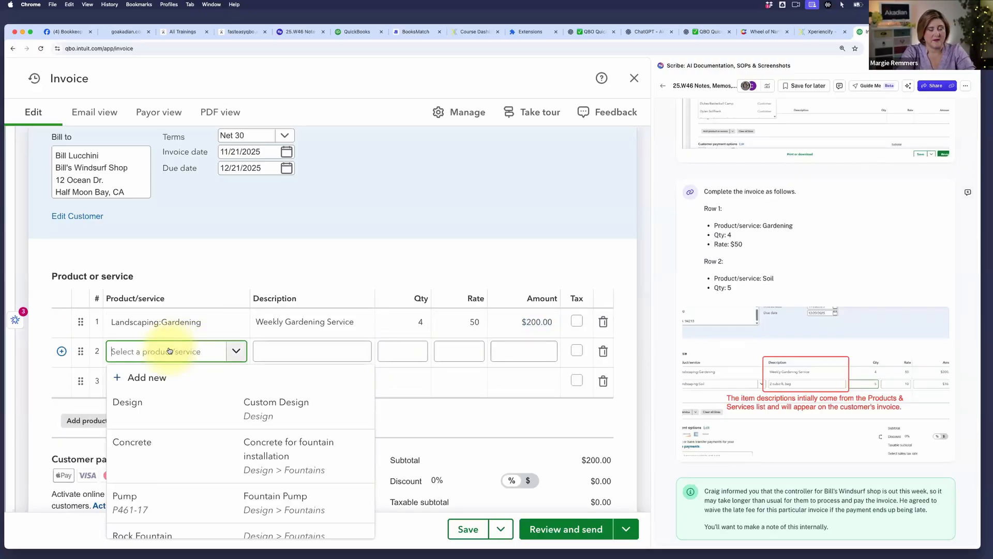
pyautogui.write('soil')
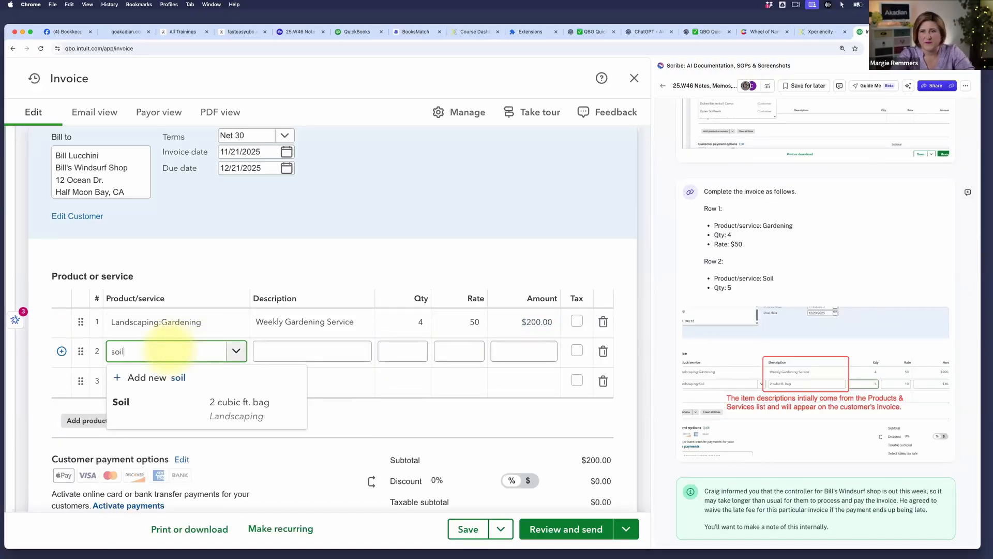
pyautogui.press('Tab')
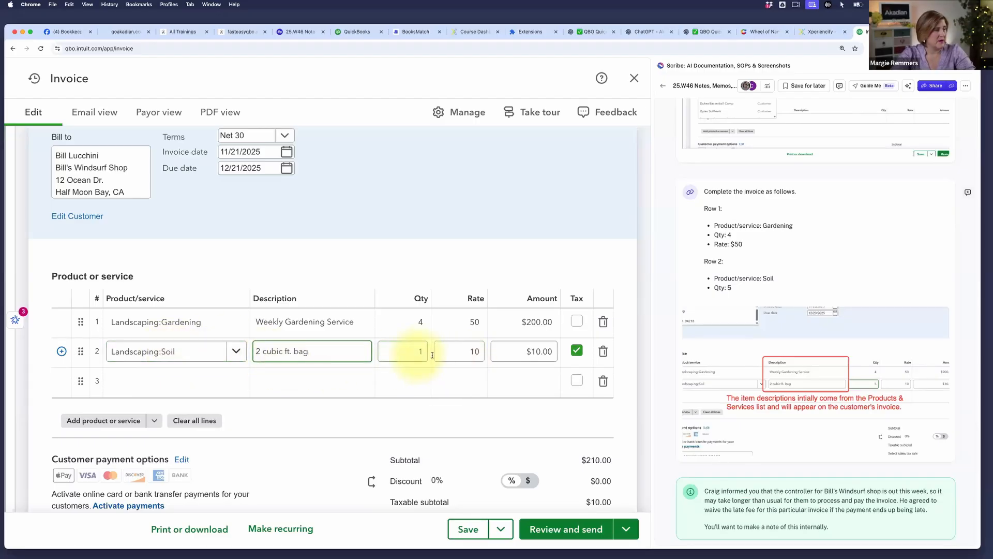
pyautogui.press('Tab')
pyautogui.write('5')
pyautogui.press('Tab')
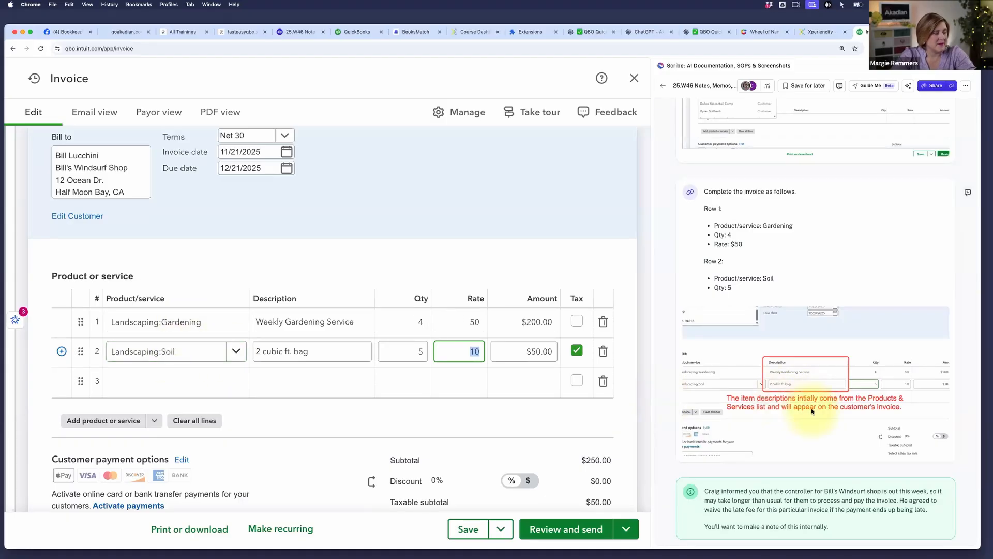
# - Append ", October" to the Gardening line's description
pyautogui.scroll(-2, 809, 409)
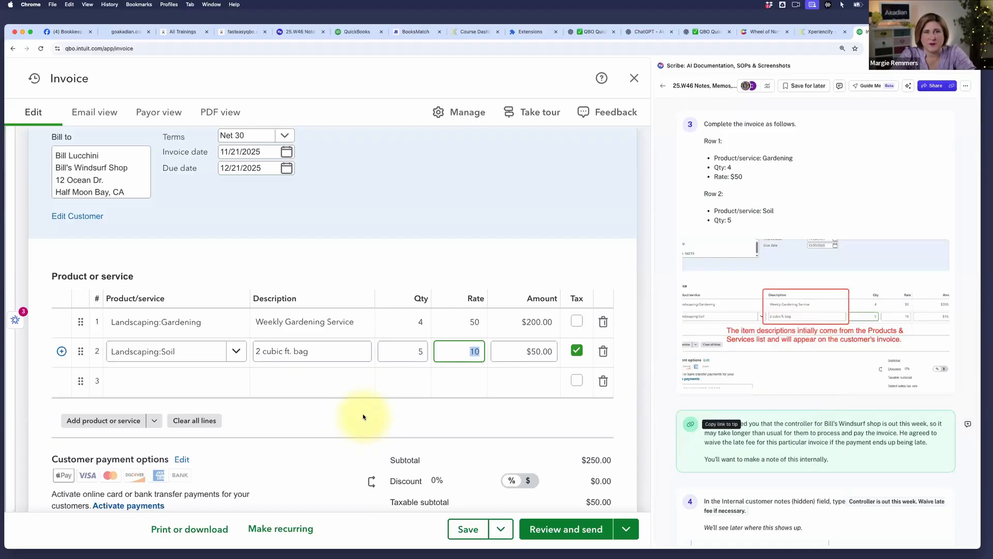
pyautogui.scroll(-1, 290, 291)
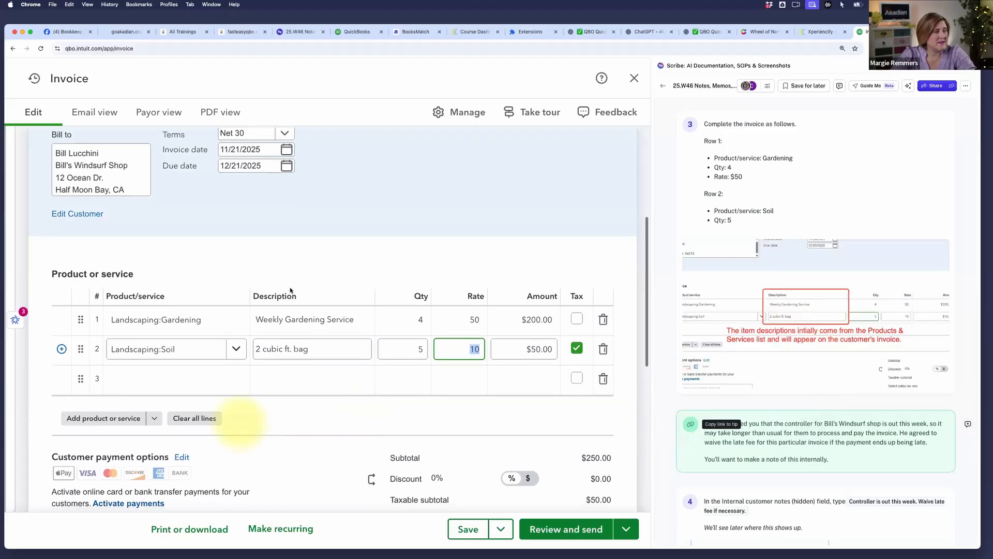
pyautogui.click(289, 317)
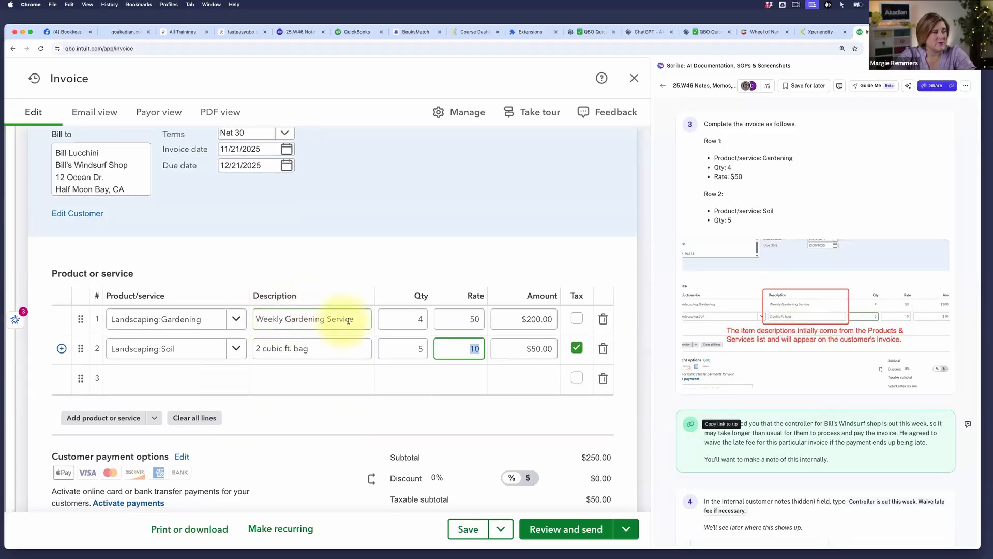
pyautogui.click(276, 299)
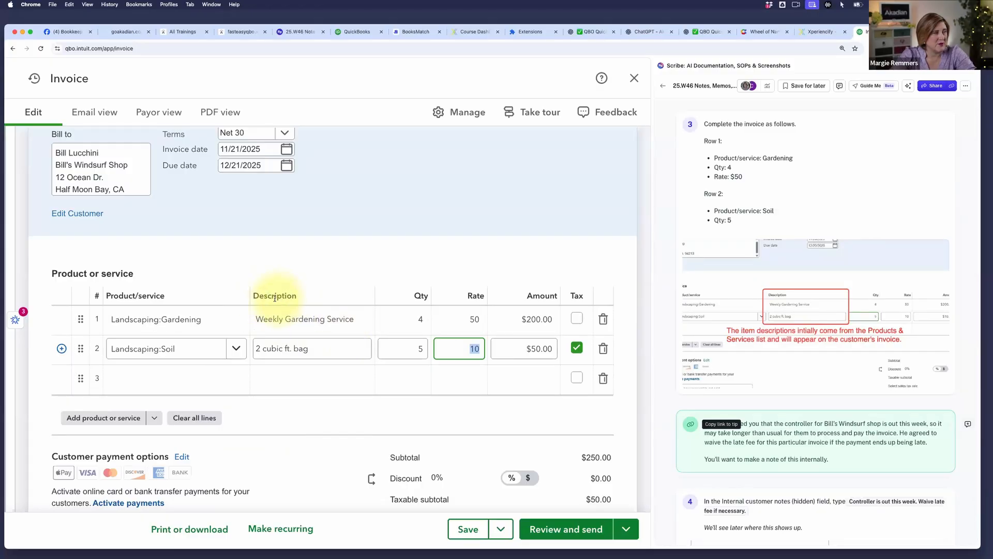
pyautogui.scroll(-1, 269, 305)
pyautogui.click(265, 317)
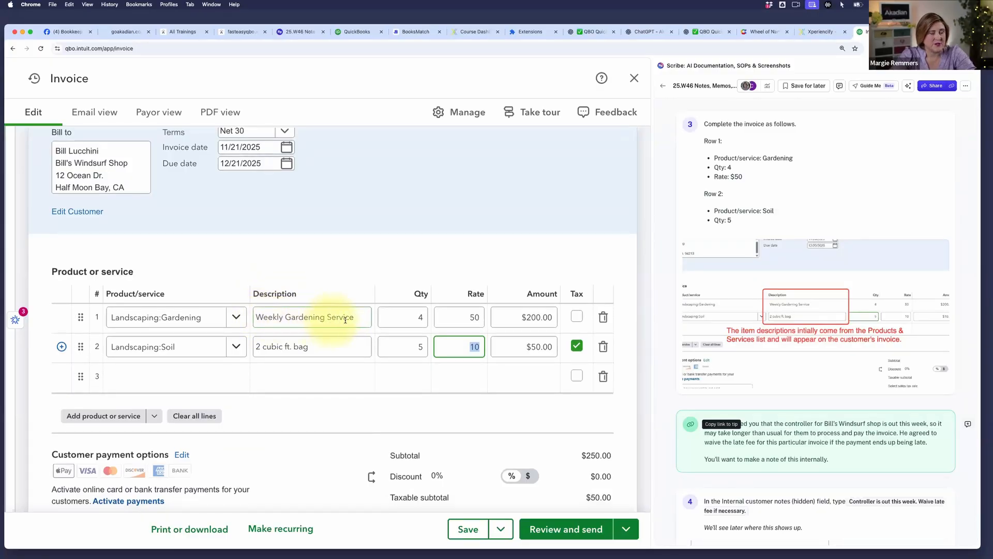
pyautogui.scroll(-1, 348, 321)
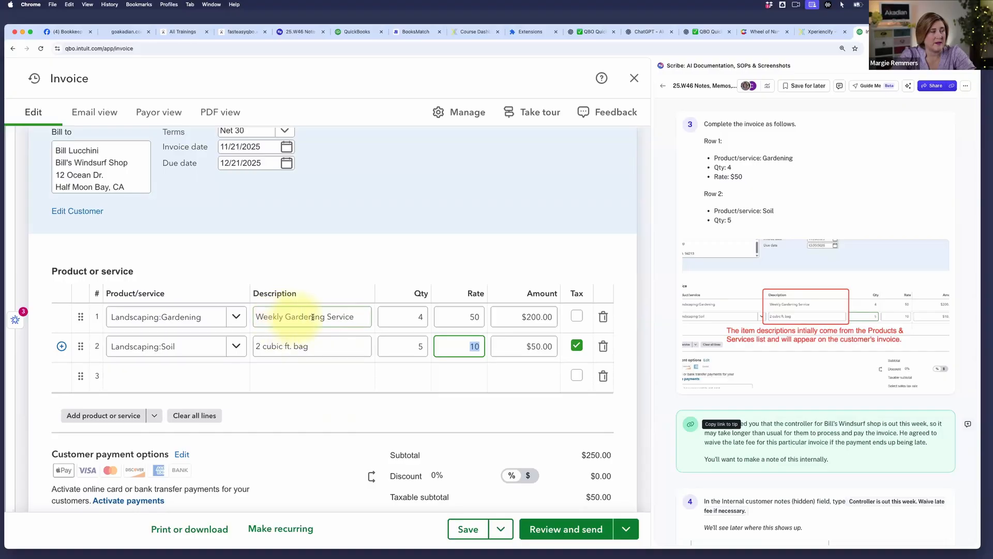
pyautogui.click(332, 316)
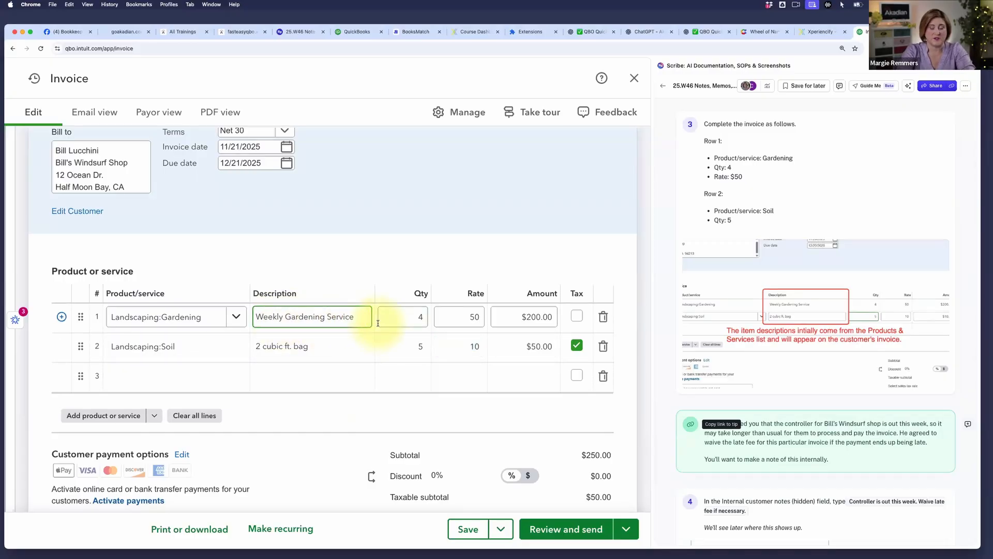
pyautogui.write(', October')
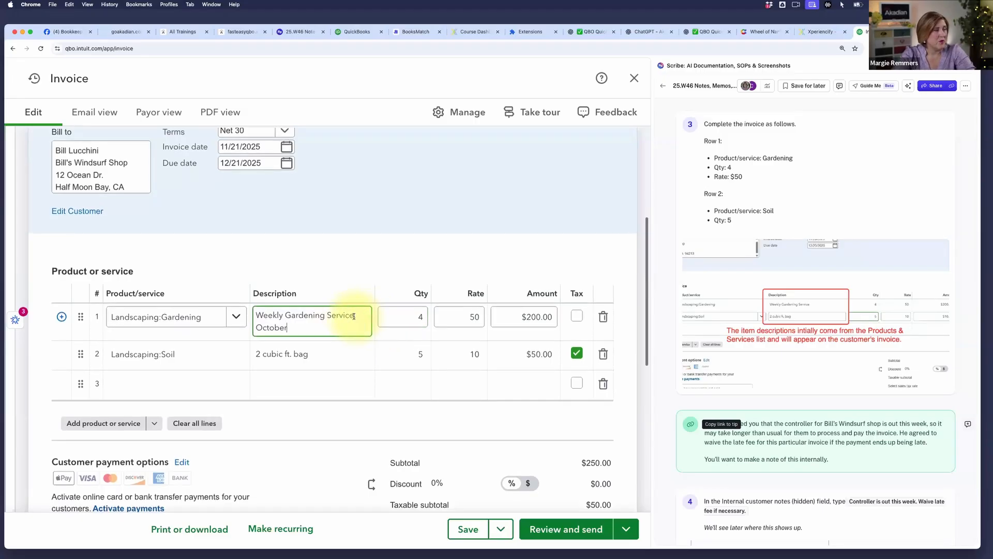
pyautogui.click(394, 327)
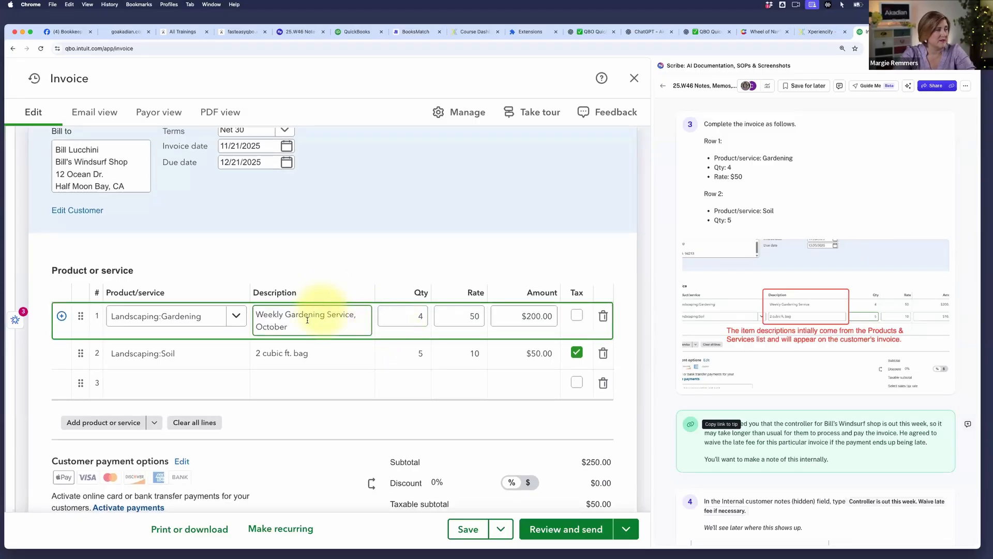
# - Remove the ", October" addition from the Gardening line's description
pyautogui.moveTo(288, 326); pyautogui.dragTo(255, 326)
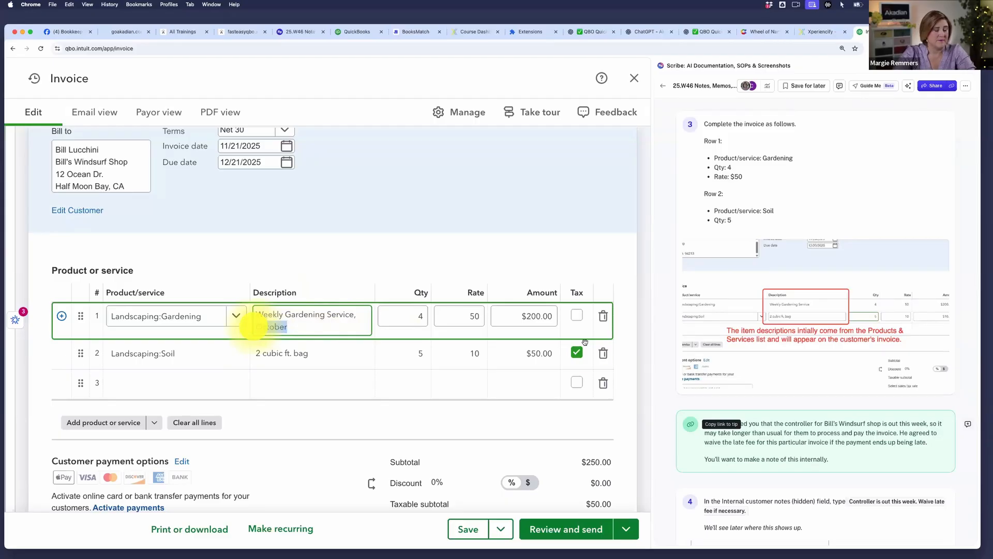
pyautogui.press('BackSpace')
pyautogui.press('BackSpace')
pyautogui.press('BackSpace')
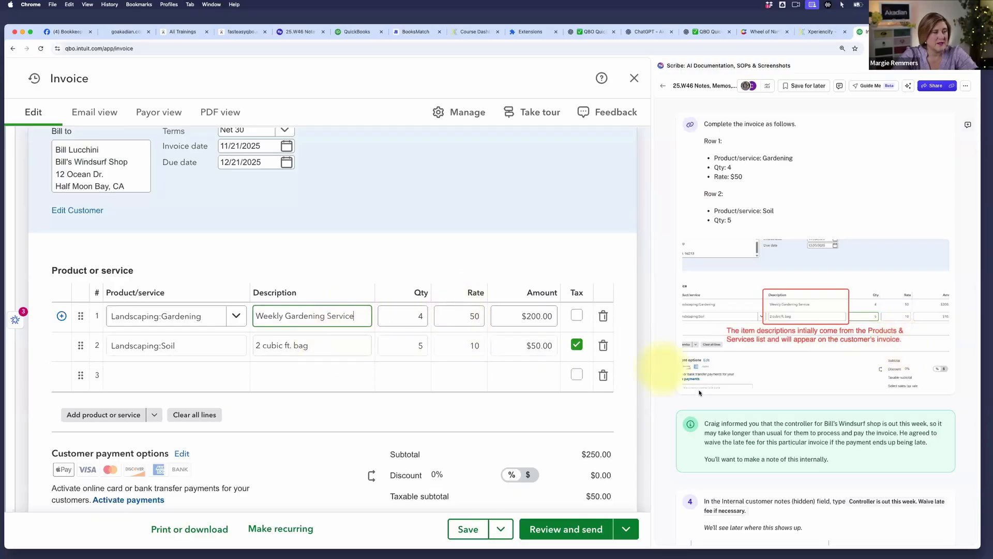
# - Copy "Controller is out this week. Waive late fee if necessary." from guide step 4 into the invoice's internal customer notes
pyautogui.scroll(-5, 737, 389)
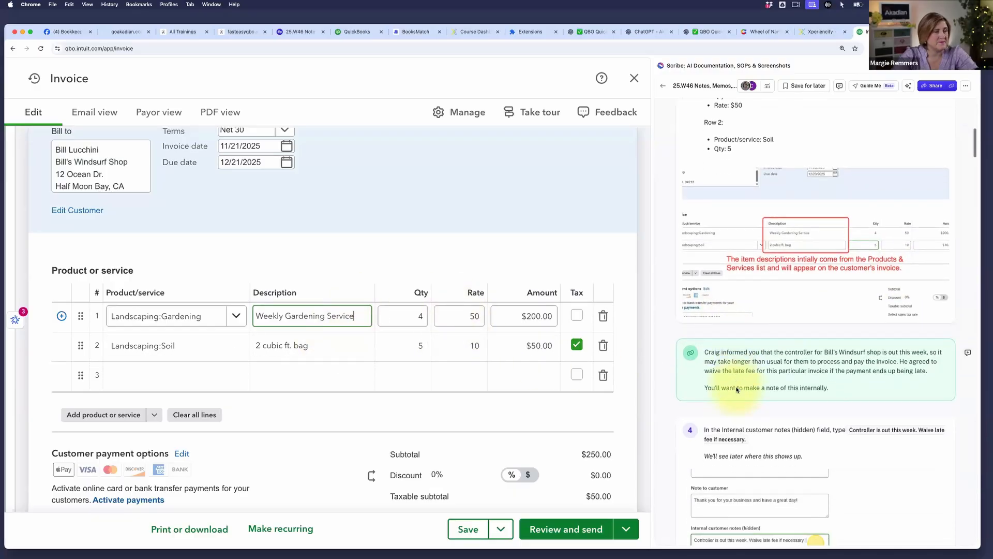
pyautogui.scroll(-2, 676, 333)
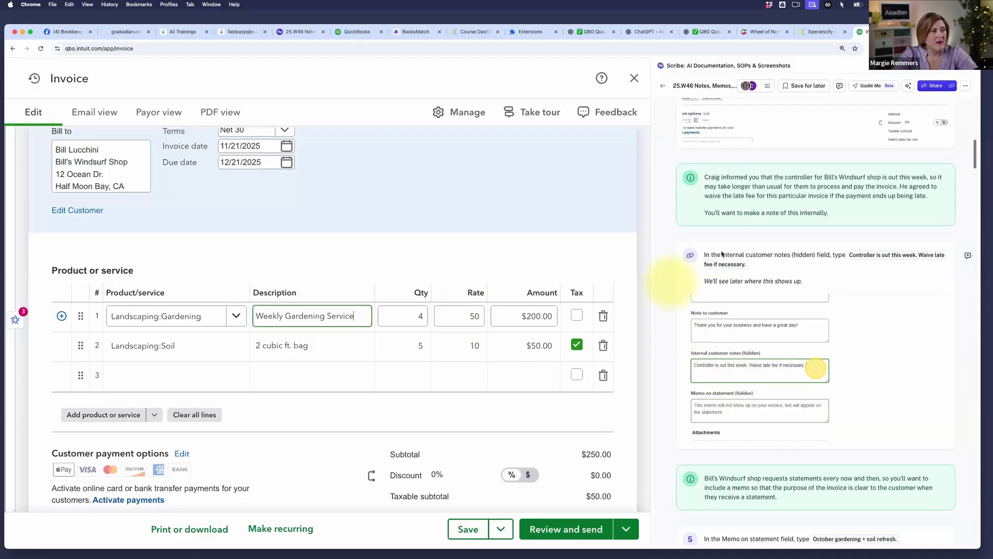
pyautogui.scroll(-1, 750, 187)
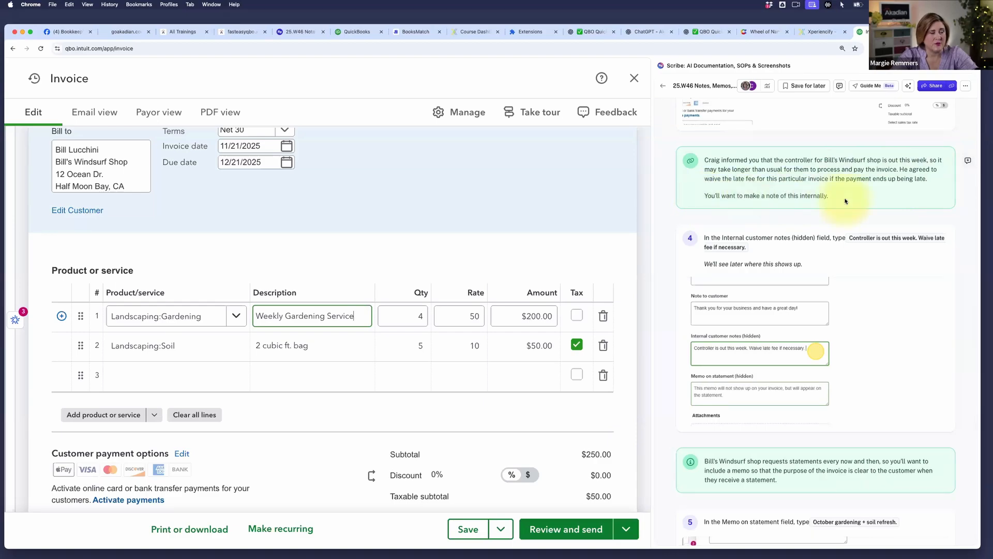
pyautogui.scroll(-5, 405, 288)
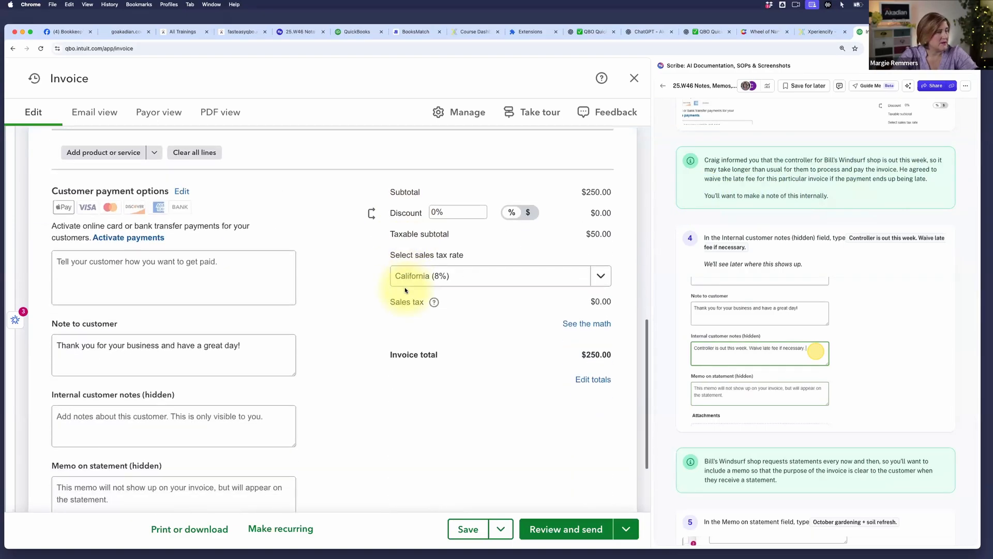
pyautogui.scroll(-3, 405, 288)
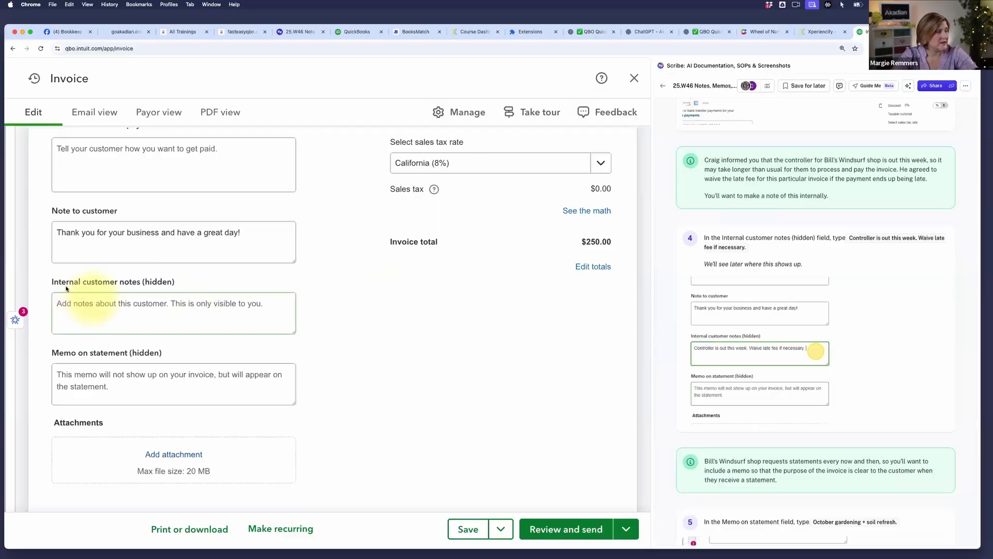
pyautogui.click(174, 308)
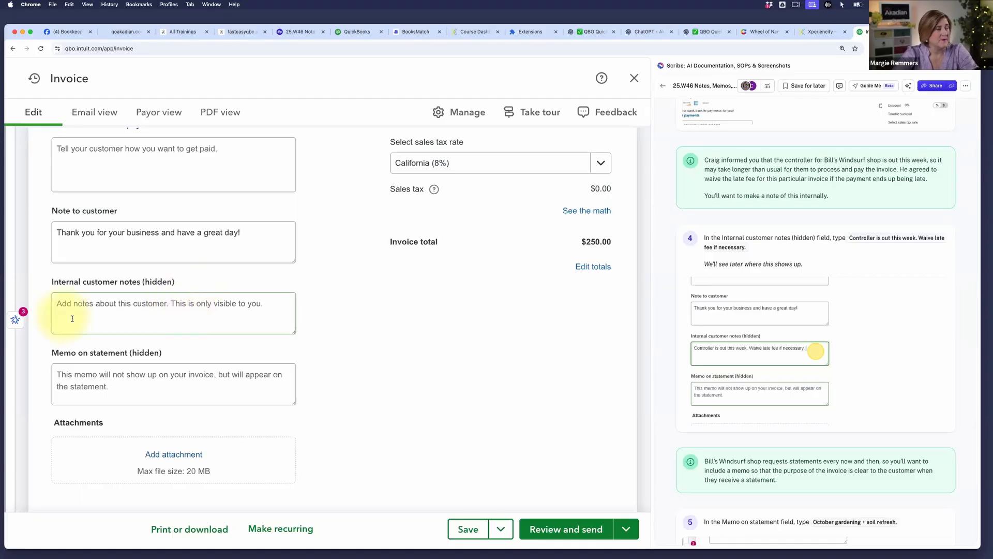
pyautogui.click(119, 307)
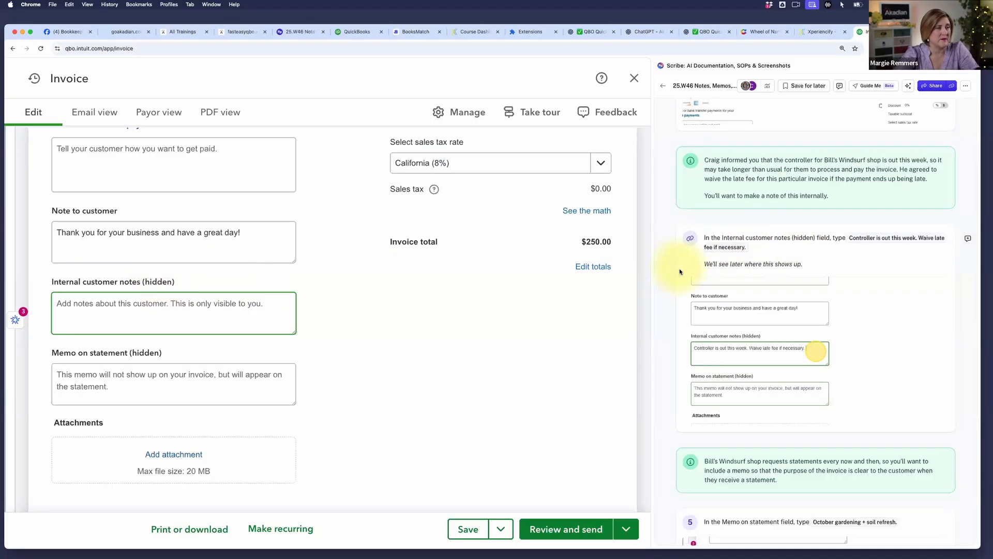
pyautogui.click(850, 241)
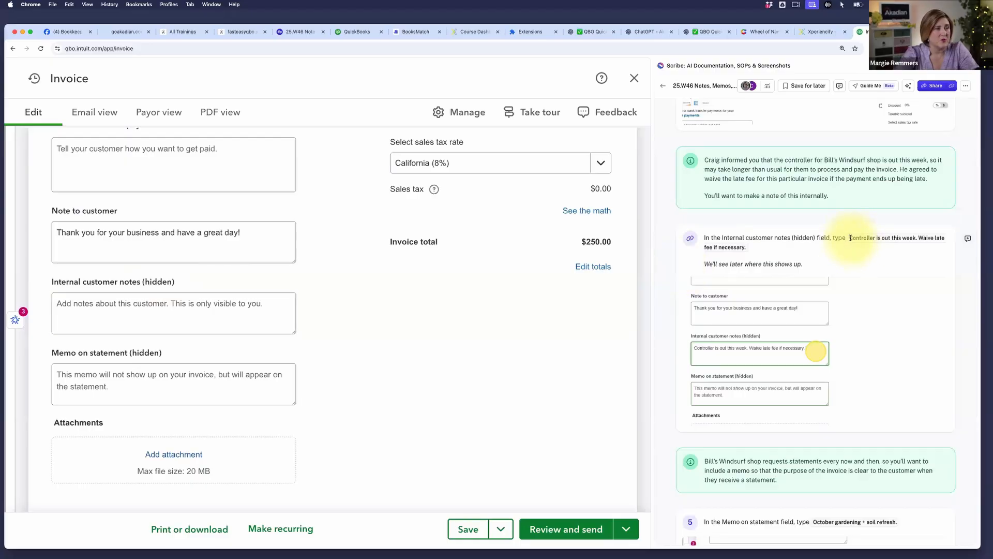
pyautogui.moveTo(849, 238); pyautogui.dragTo(745, 249)
pyautogui.press('super+c')
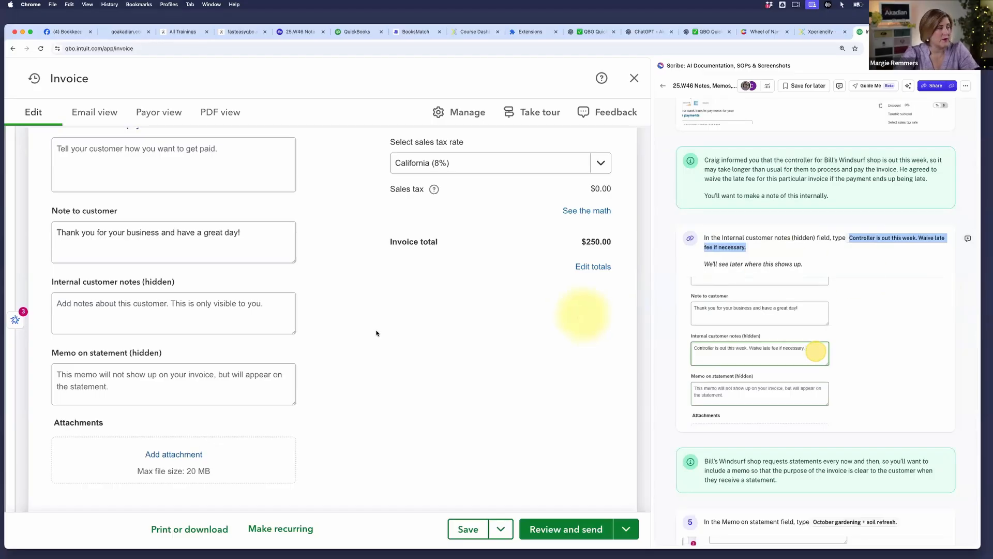
pyautogui.click(262, 320)
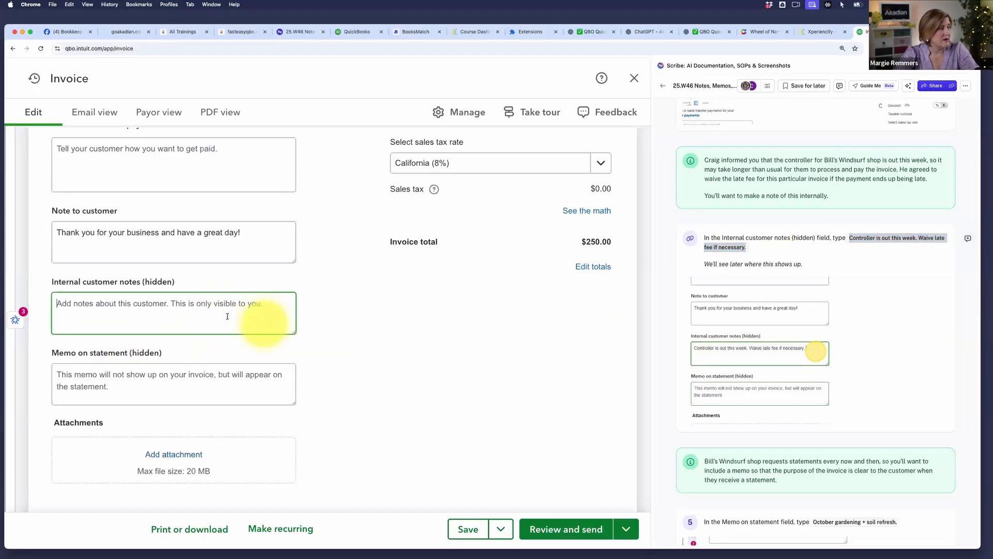
pyautogui.press('super+v')
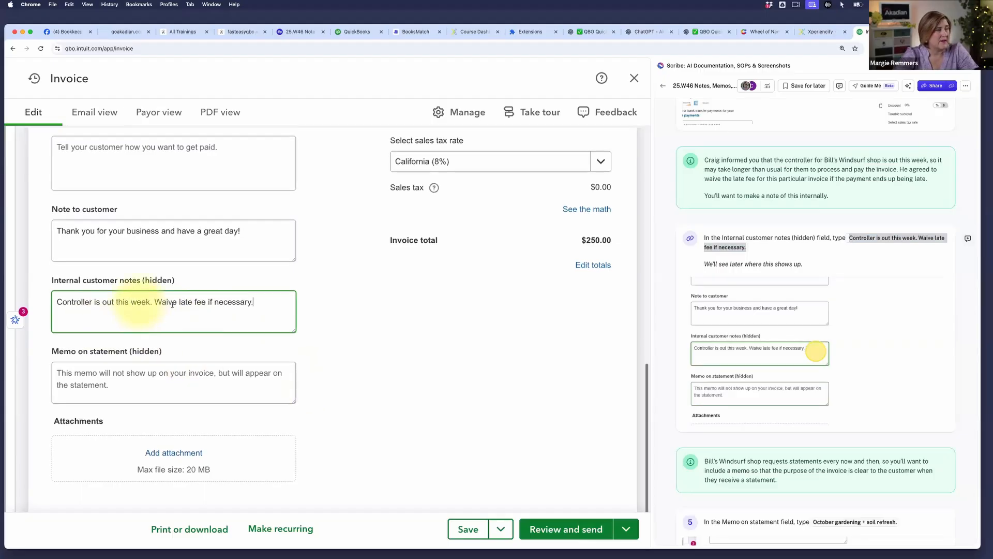
# - Enter "Please pay via ACH." as the customer payment instructions on the invoice and close the Manage invoice settings
pyautogui.scroll(-1, 310, 327)
pyautogui.scroll(3, 311, 326)
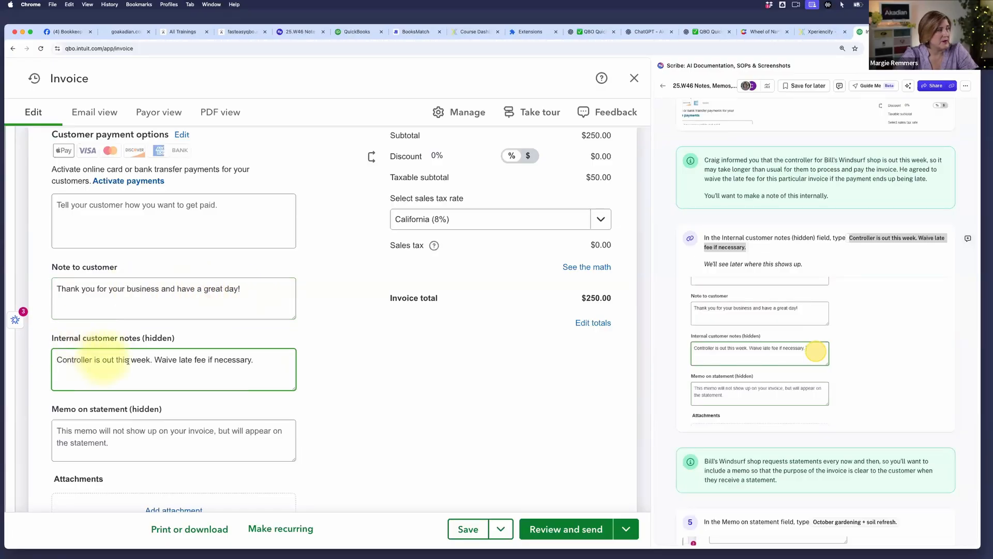
pyautogui.scroll(3, 357, 336)
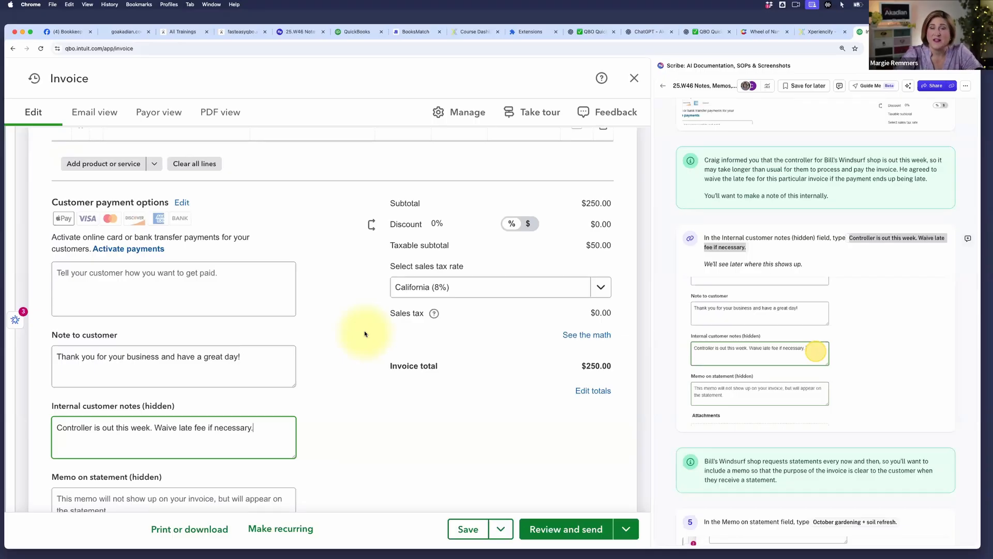
pyautogui.scroll(3, 156, 231)
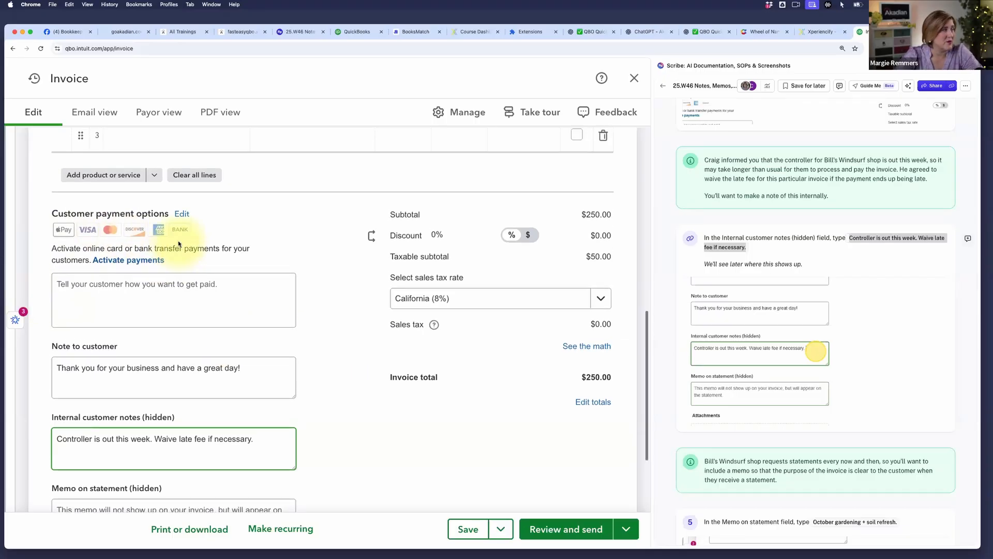
pyautogui.scroll(-3, 236, 331)
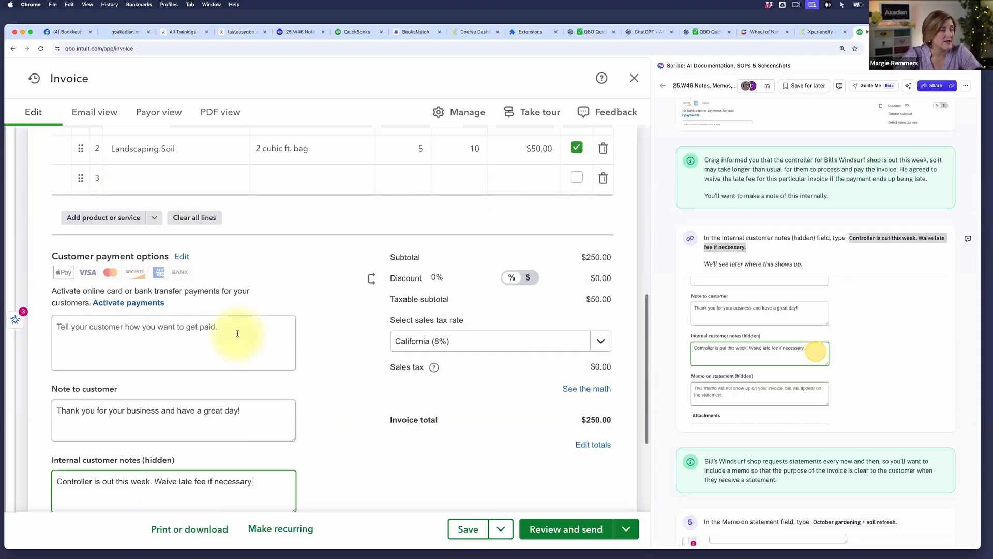
pyautogui.scroll(-1, 237, 333)
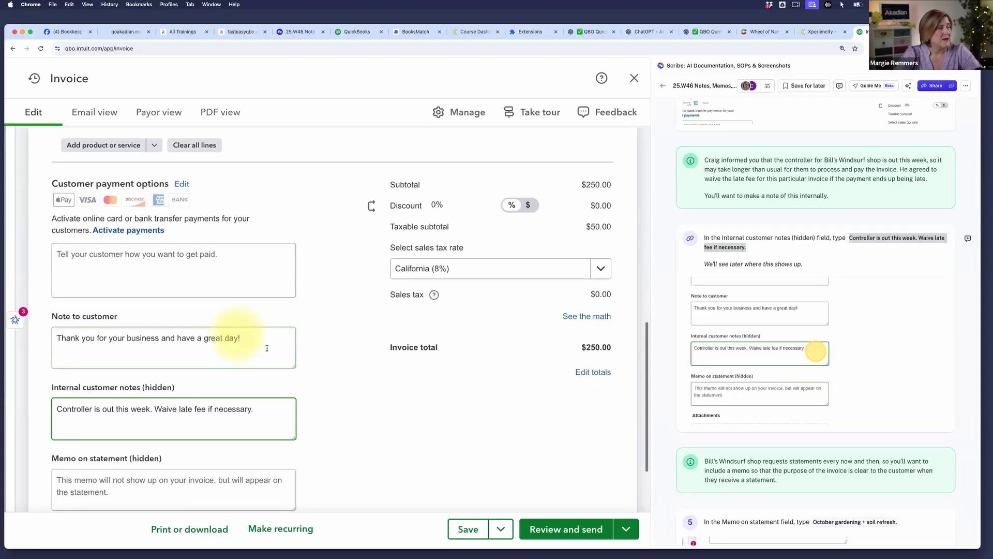
pyautogui.scroll(-1, 256, 344)
pyautogui.click(181, 271)
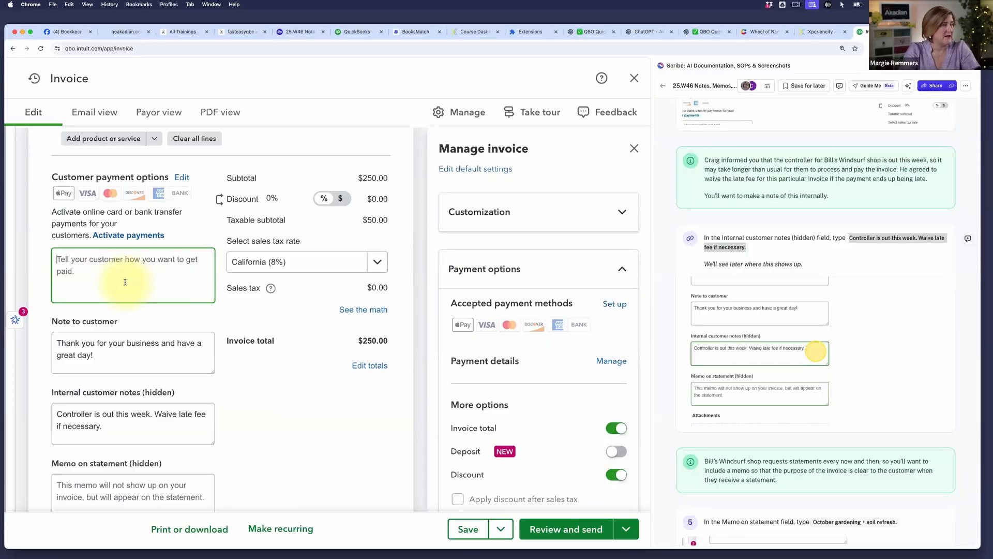
pyautogui.write('Pleas')
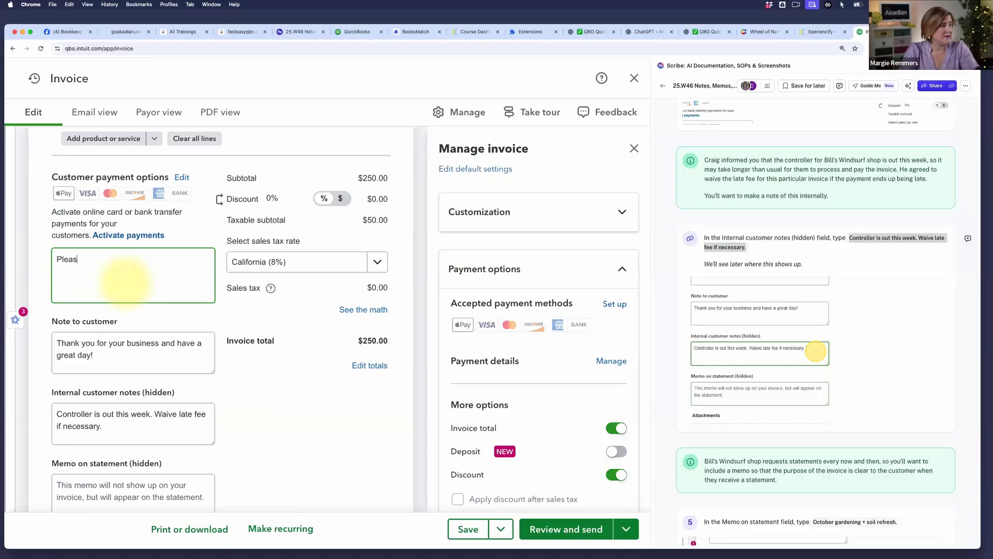
pyautogui.write('e pay via ACH.')
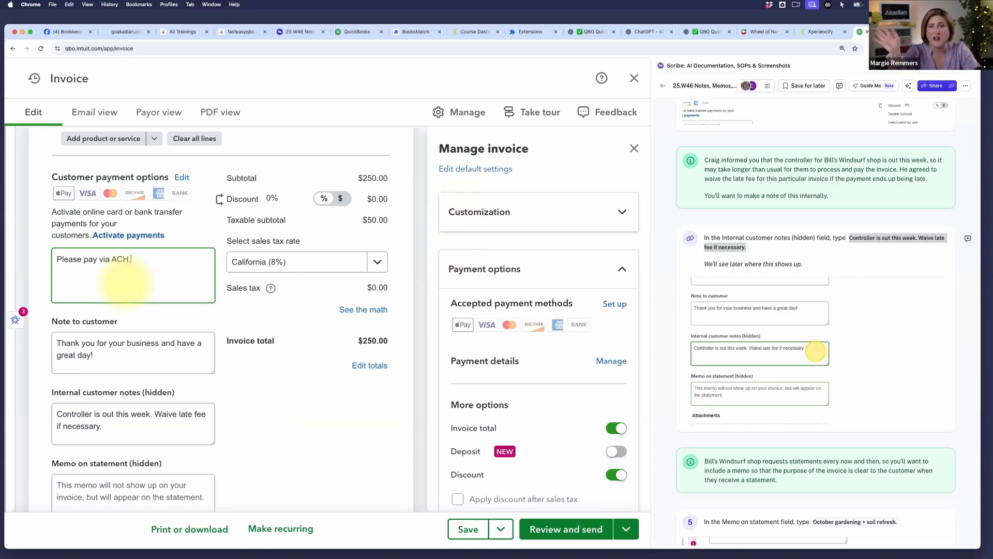
pyautogui.scroll(-1, 124, 279)
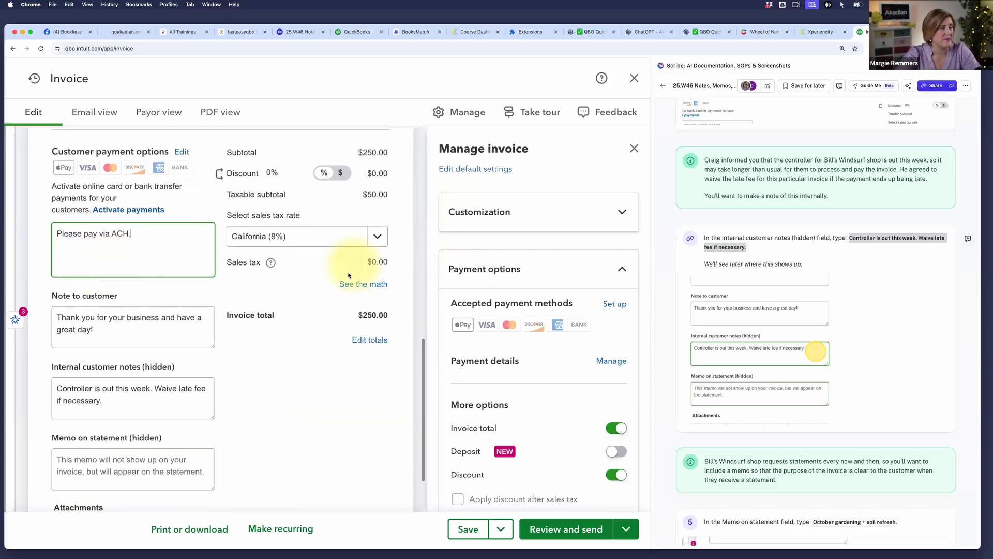
pyautogui.click(633, 149)
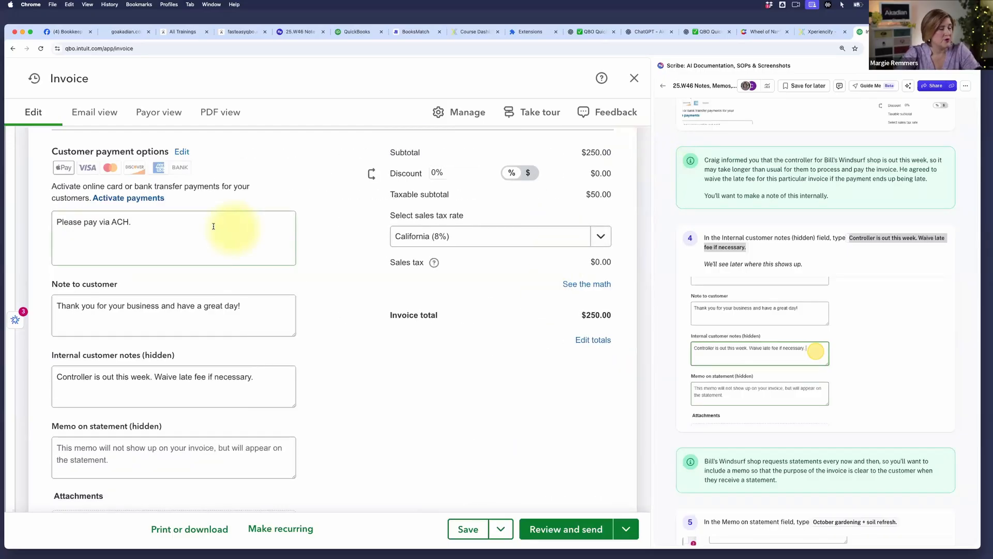
# - Copy "October gardening + soil refresh." from guide step 5 into the invoice's hidden memo on statement
pyautogui.scroll(-5, 768, 356)
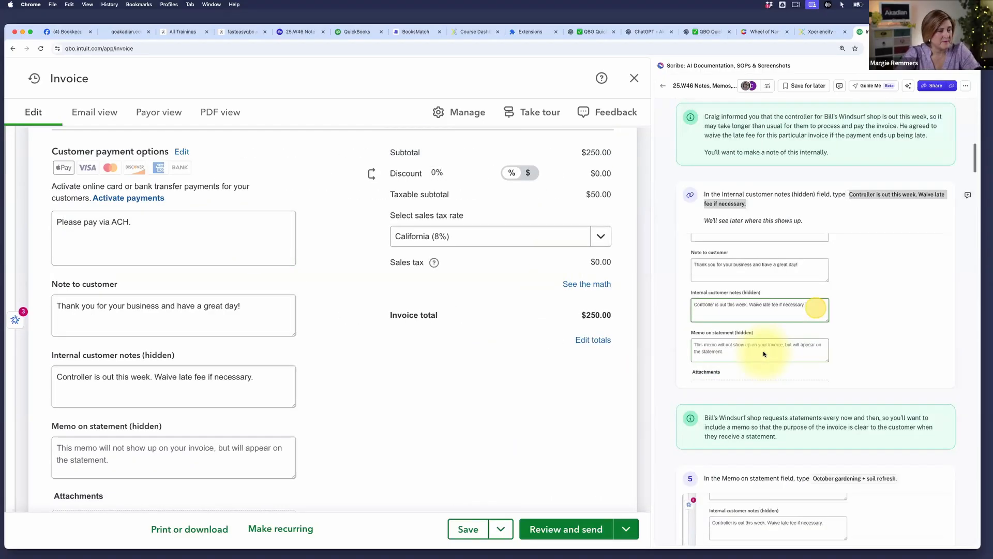
pyautogui.scroll(-2, 764, 354)
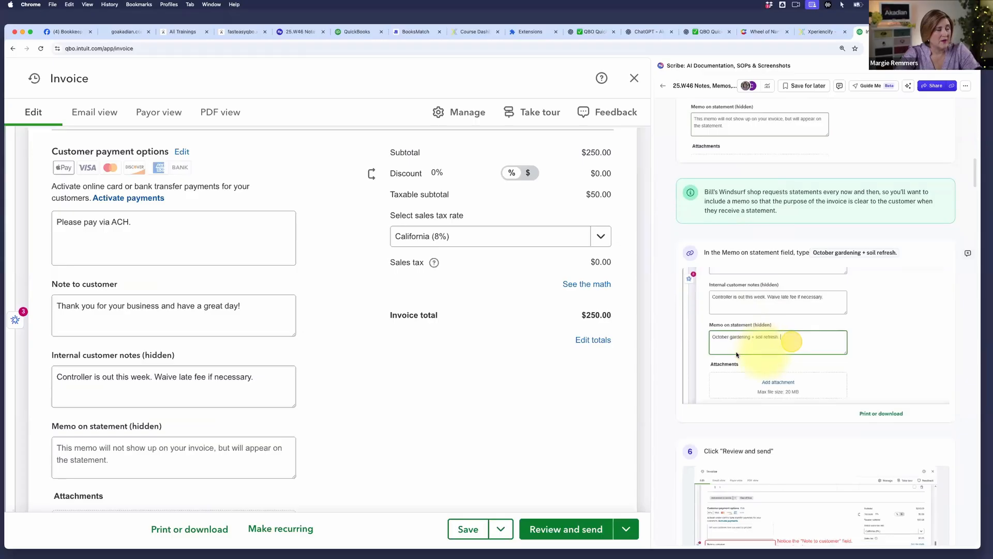
pyautogui.scroll(-2, 261, 376)
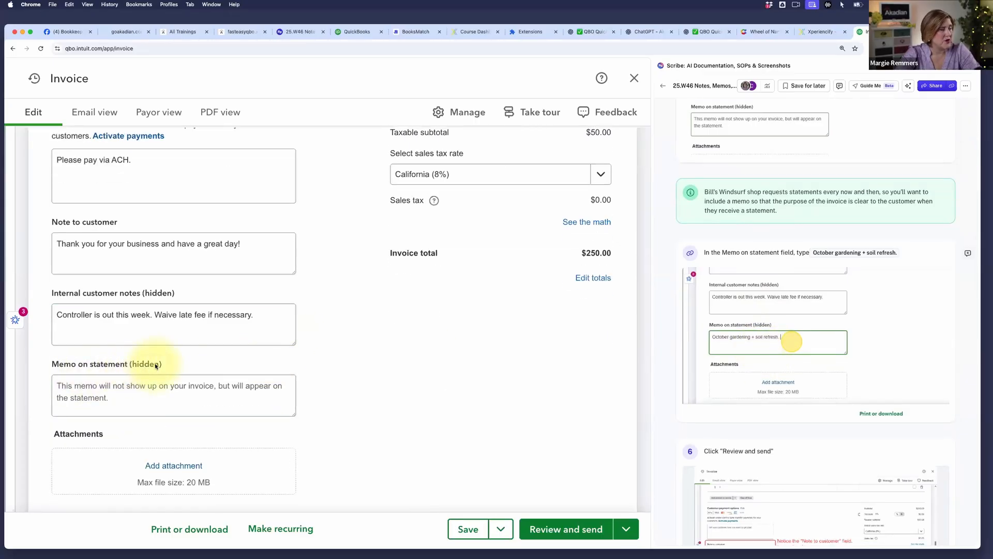
pyautogui.click(133, 323)
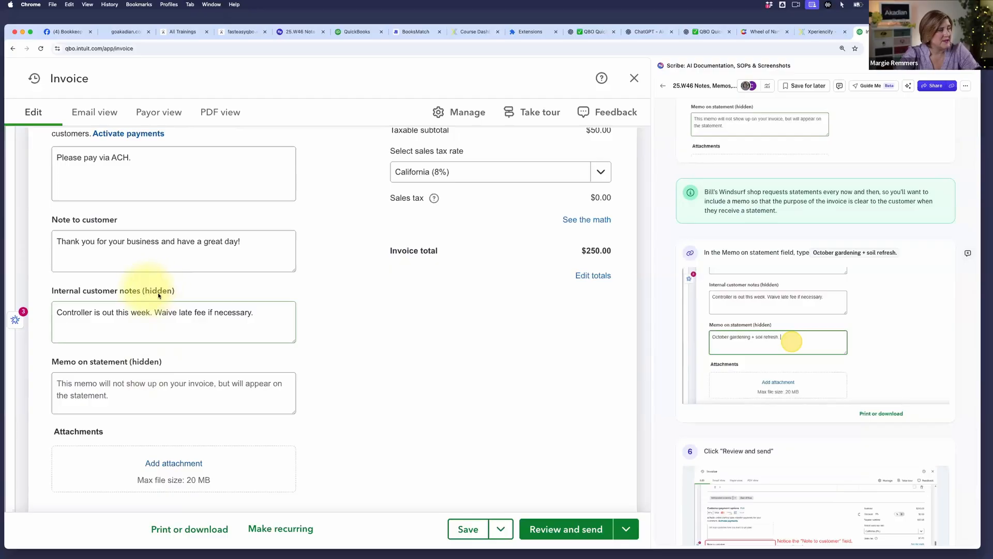
pyautogui.scroll(-1, 157, 293)
pyautogui.scroll(-1, 152, 295)
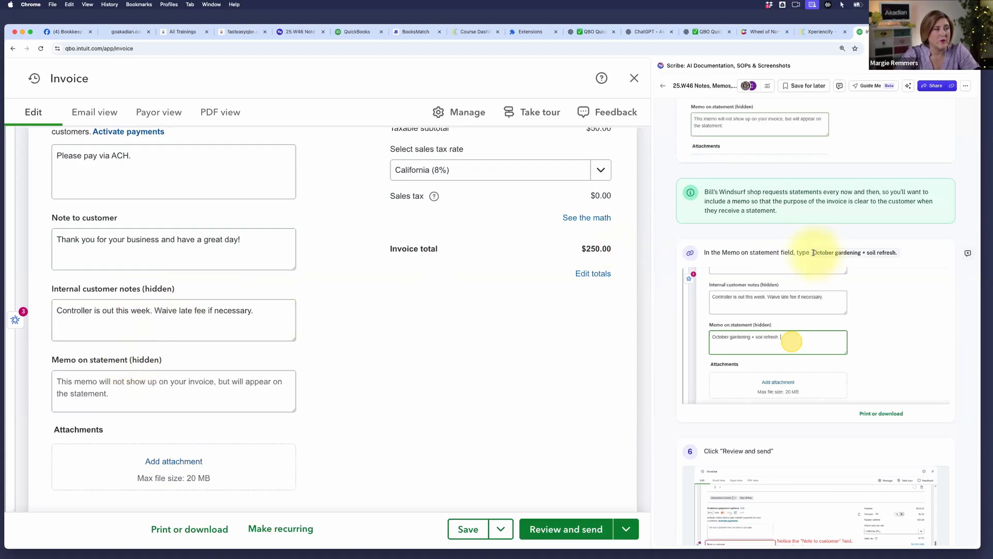
pyautogui.moveTo(813, 252); pyautogui.dragTo(902, 256)
pyautogui.press('super+c')
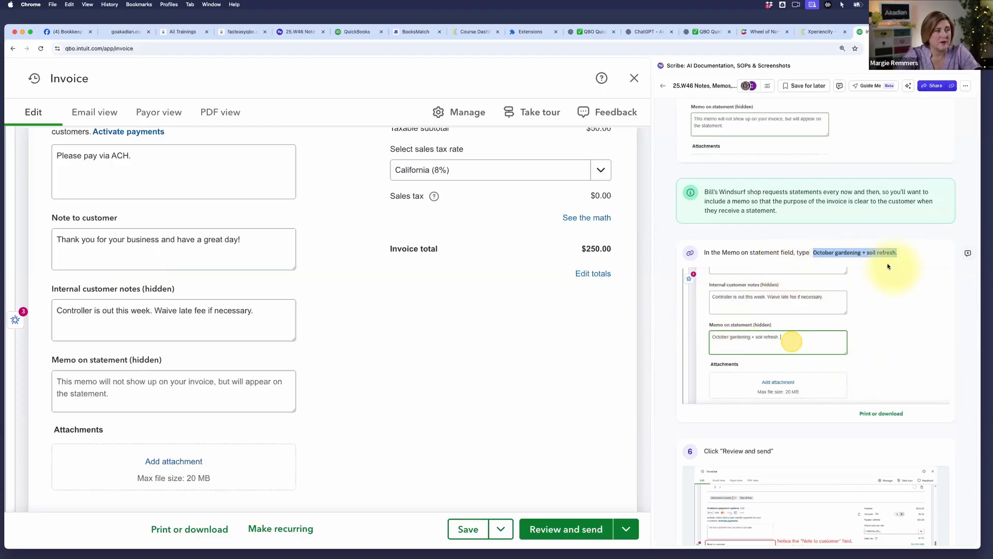
pyautogui.click(253, 395)
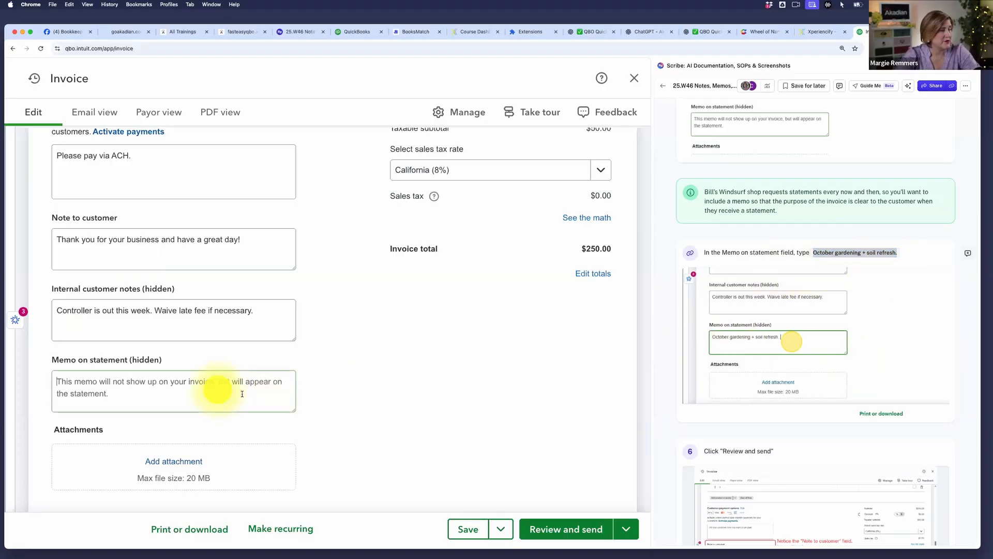
pyautogui.press('super+v')
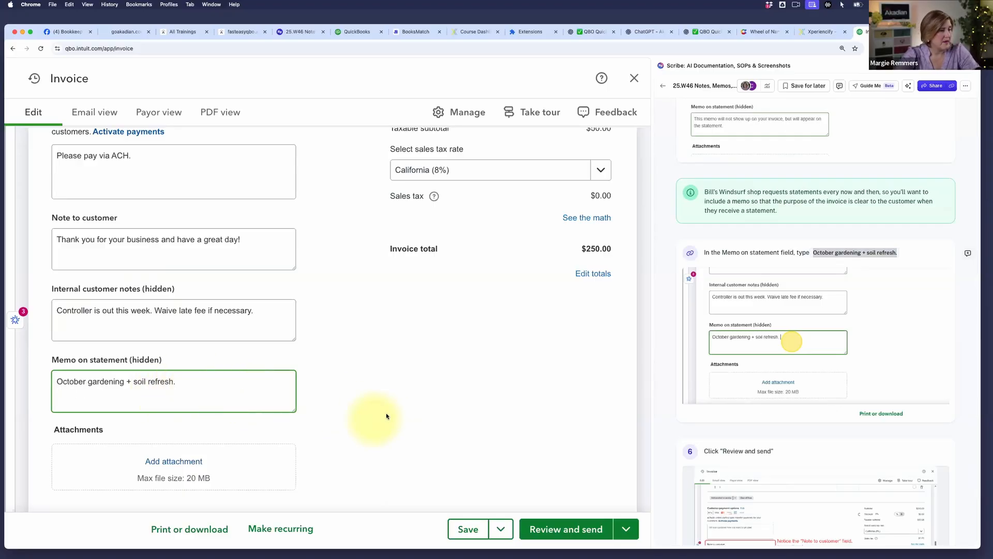
# - Review the invoice's line descriptions, payment instructions, note to customer, internal customer notes and statement memo alongside guide step 6
pyautogui.scroll(-3, 717, 443)
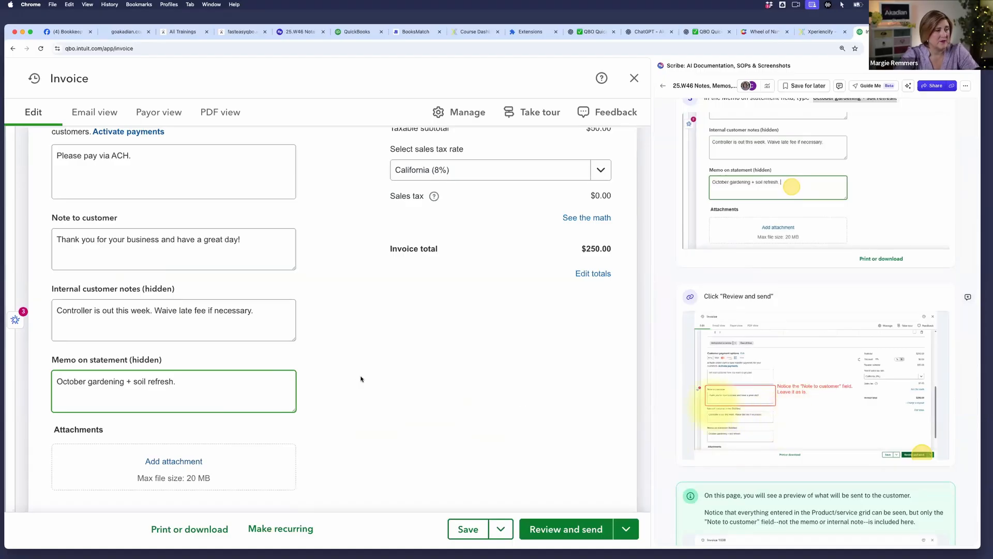
pyautogui.scroll(5, 383, 373)
pyautogui.scroll(1, 384, 372)
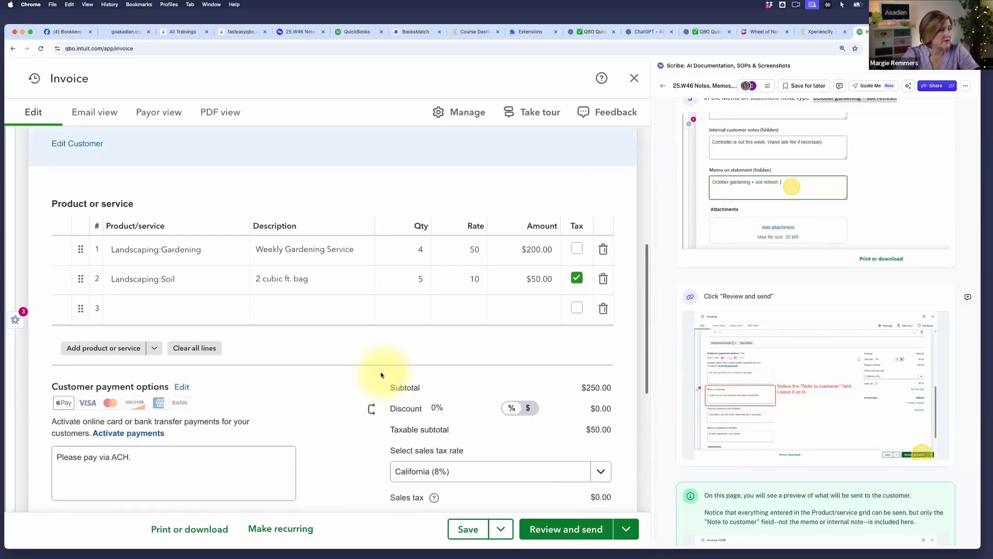
pyautogui.click(259, 245)
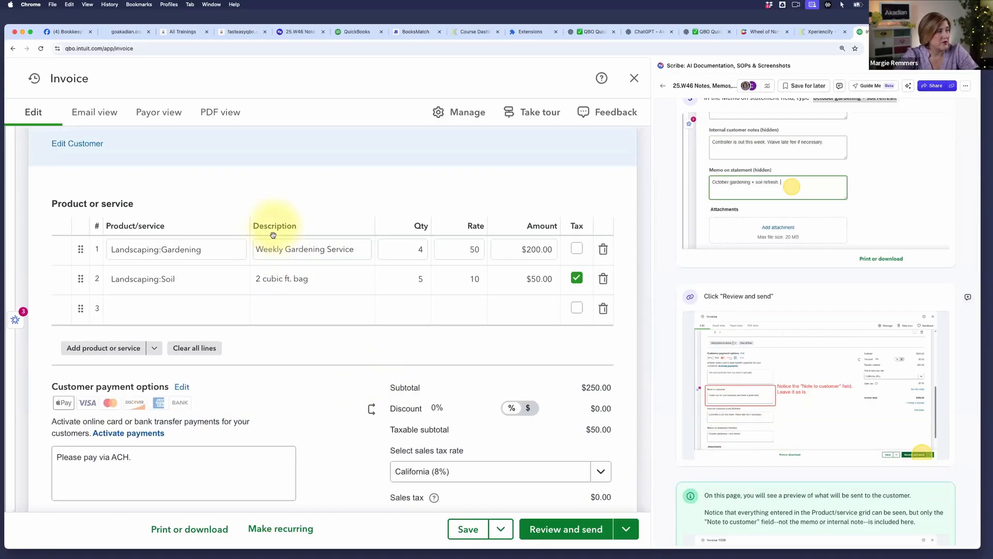
pyautogui.click(264, 279)
pyautogui.click(268, 297)
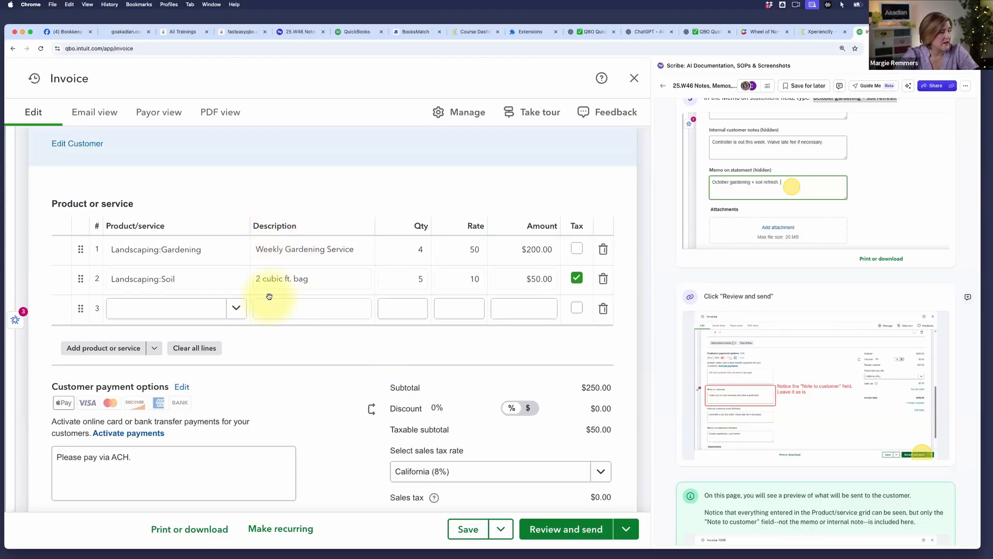
pyautogui.scroll(-1, 269, 296)
pyautogui.click(68, 400)
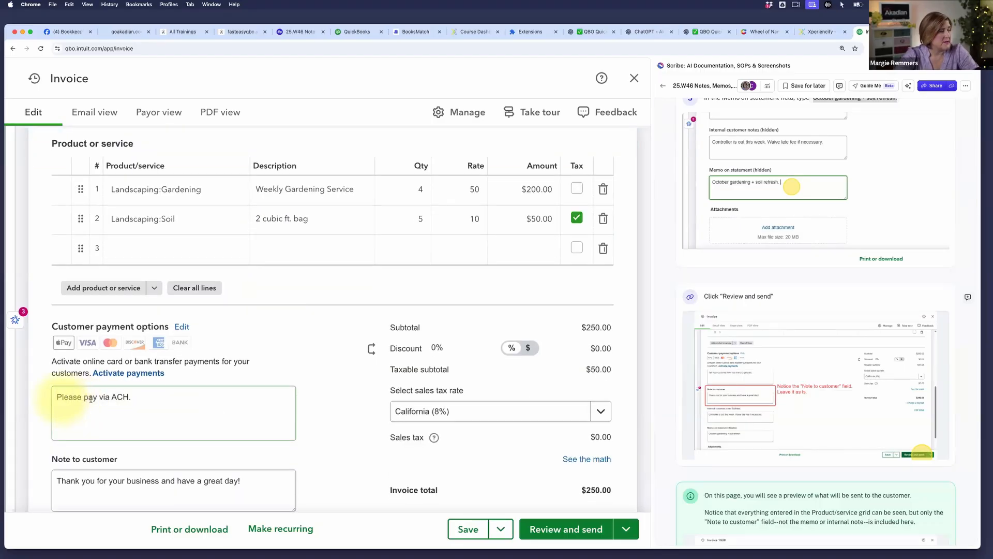
pyautogui.scroll(-3, 134, 399)
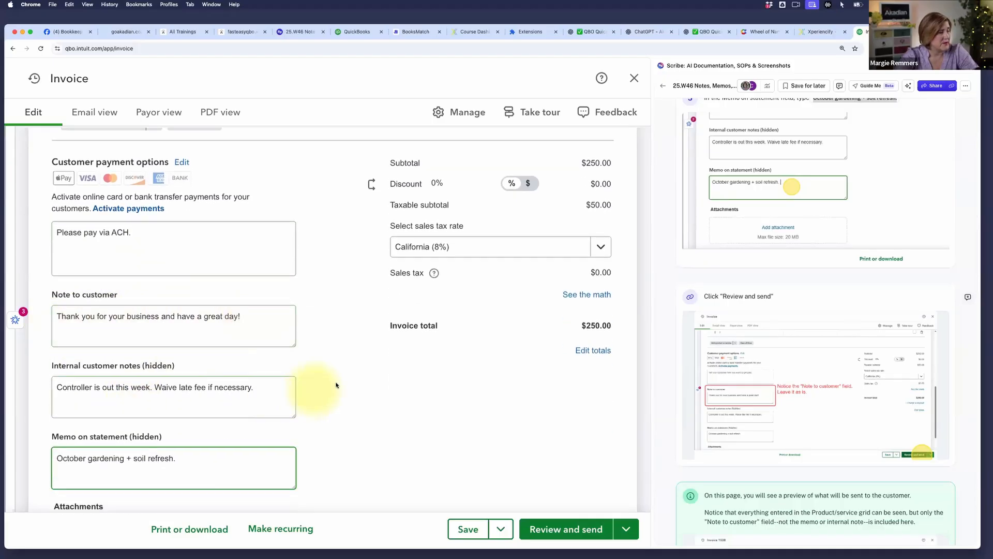
pyautogui.scroll(-1, 337, 386)
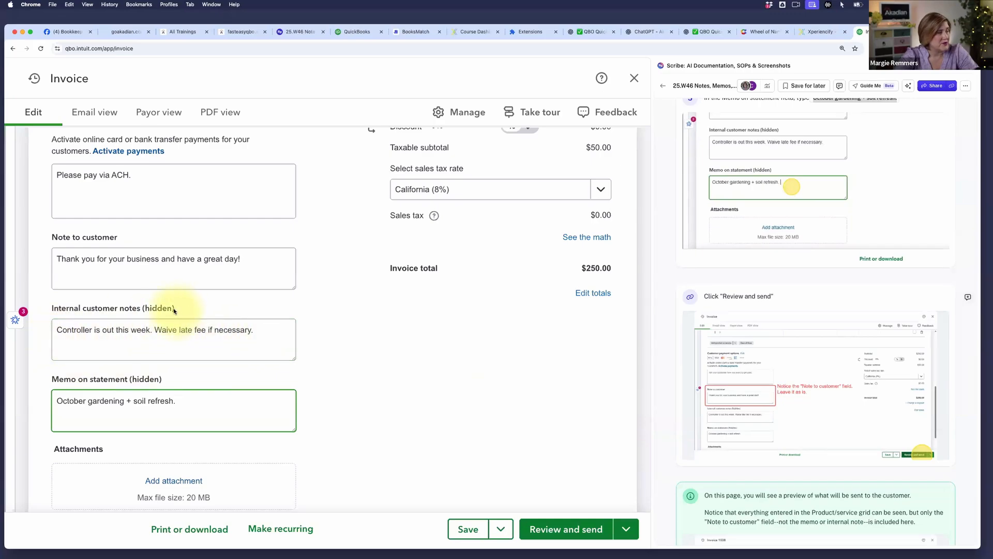
pyautogui.scroll(-2, 221, 331)
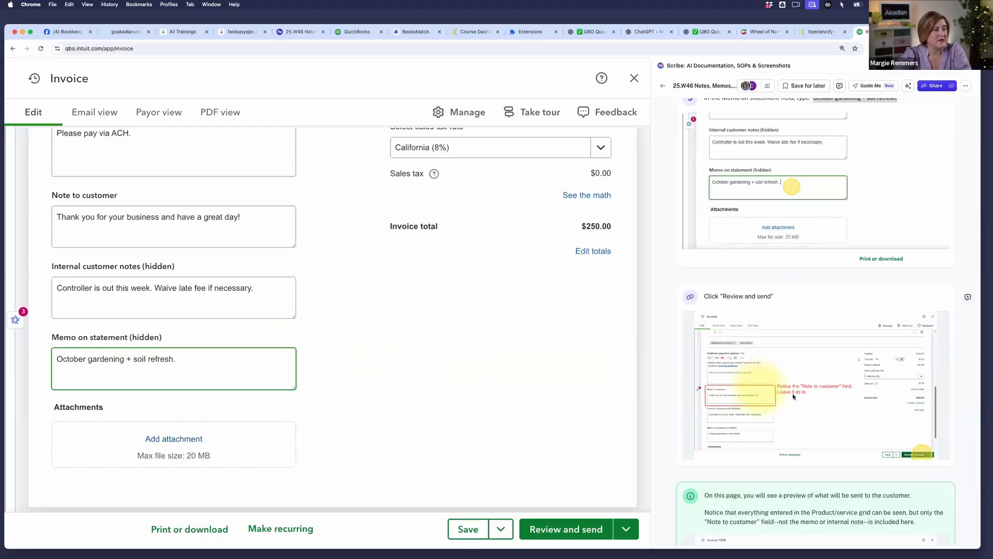
# - Read the guide's explanation of the customer preview and view the invoice as the customer's email
pyautogui.scroll(-10, 794, 397)
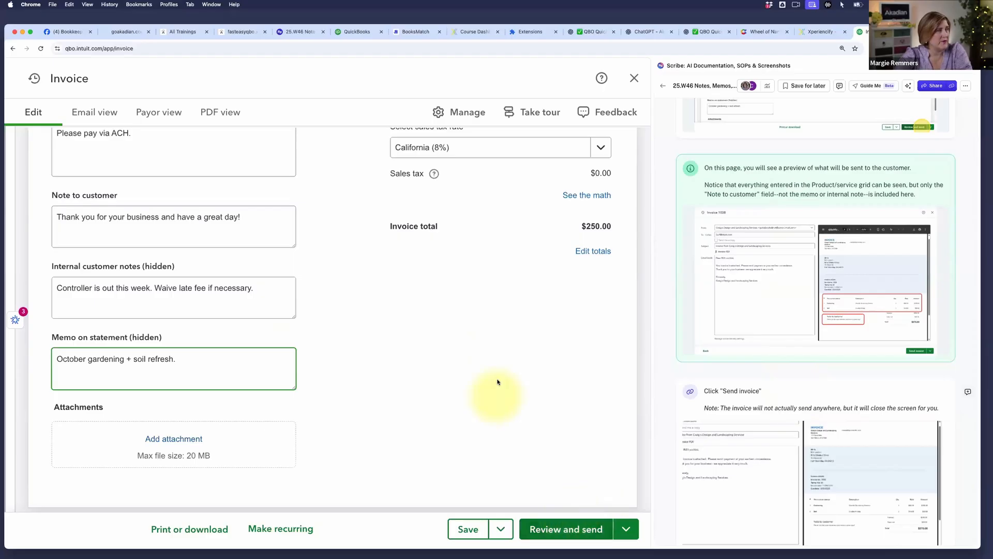
pyautogui.scroll(5, 496, 381)
pyautogui.scroll(3, 56, 208)
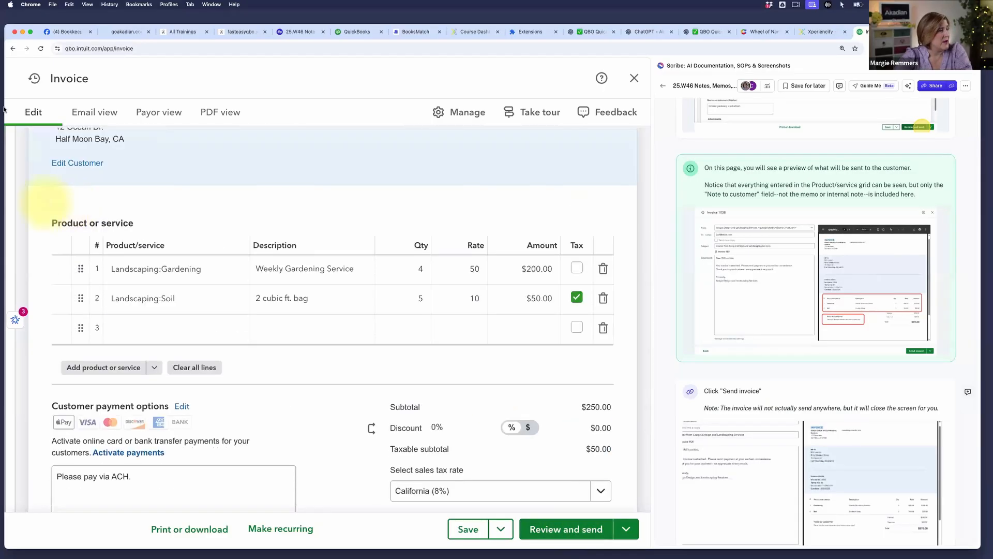
pyautogui.click(96, 115)
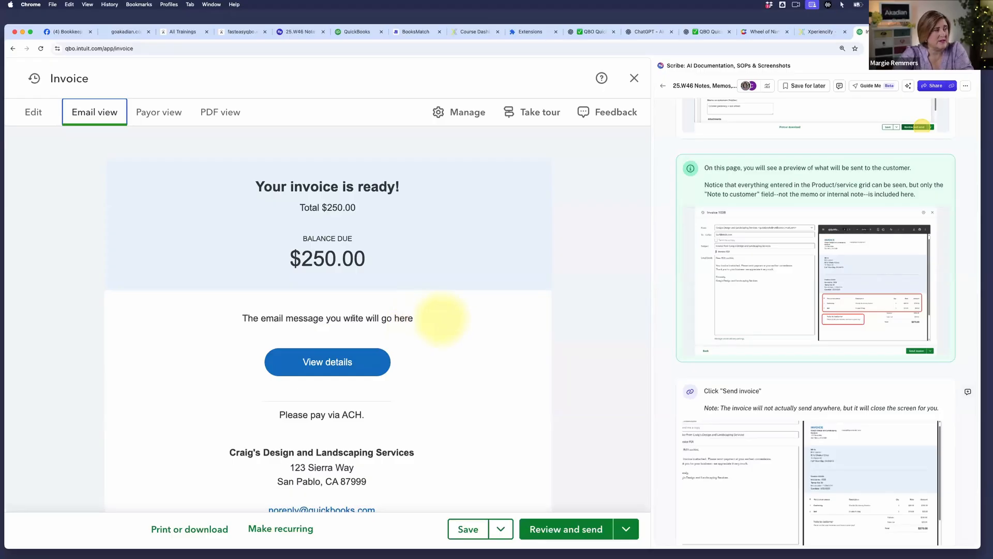
pyautogui.click(404, 320)
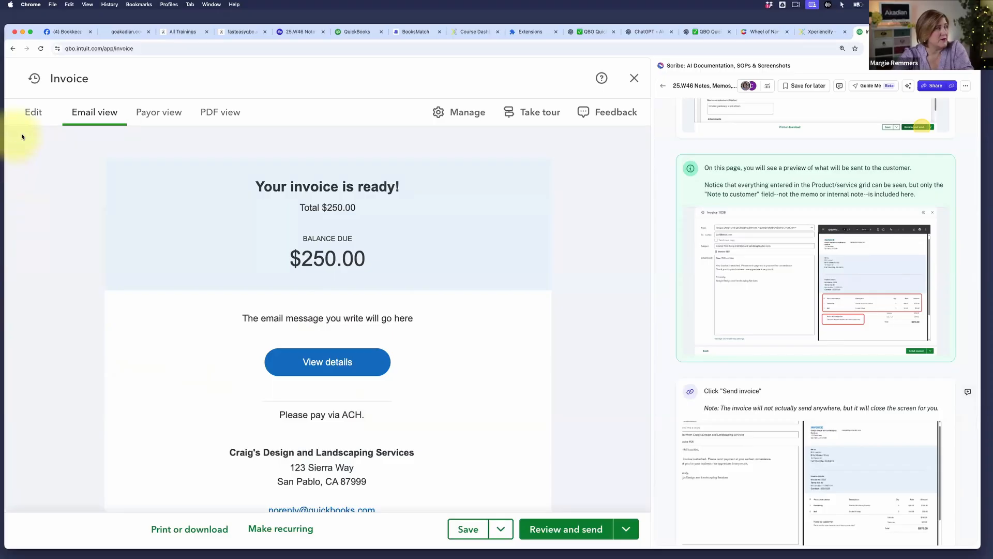
# - Return to the editable invoice to check the payment instructions, and compare them with the full email preview
pyautogui.click(32, 114)
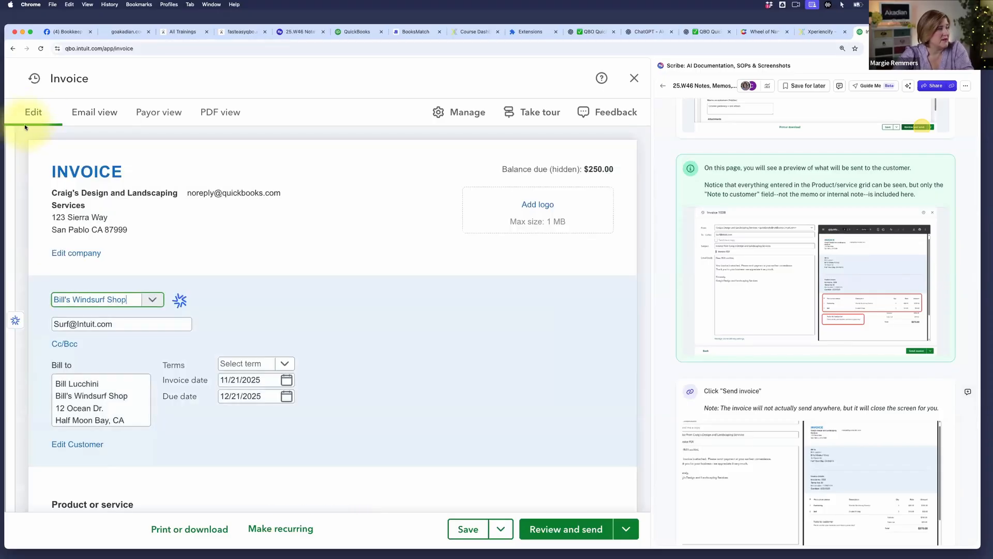
pyautogui.scroll(-10, 172, 282)
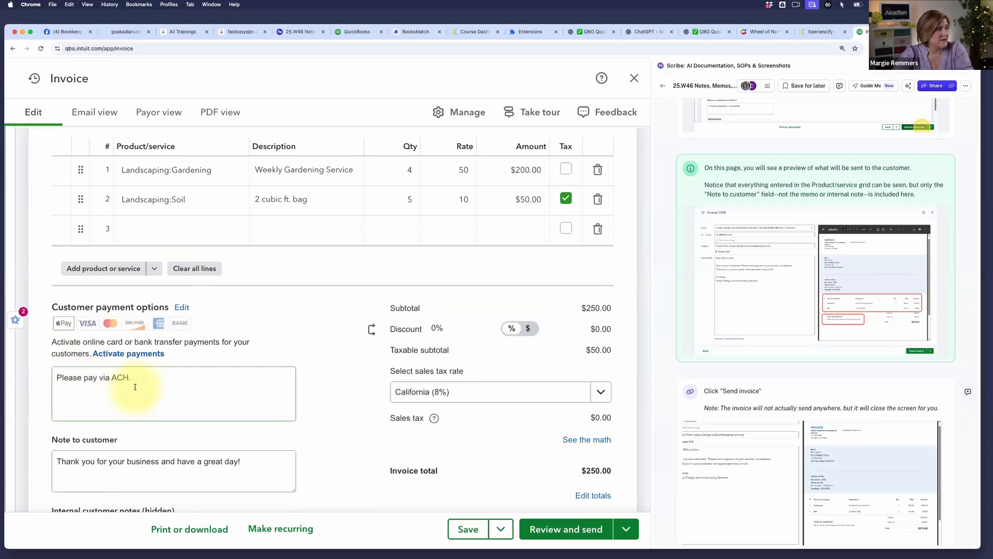
pyautogui.scroll(-2, 48, 206)
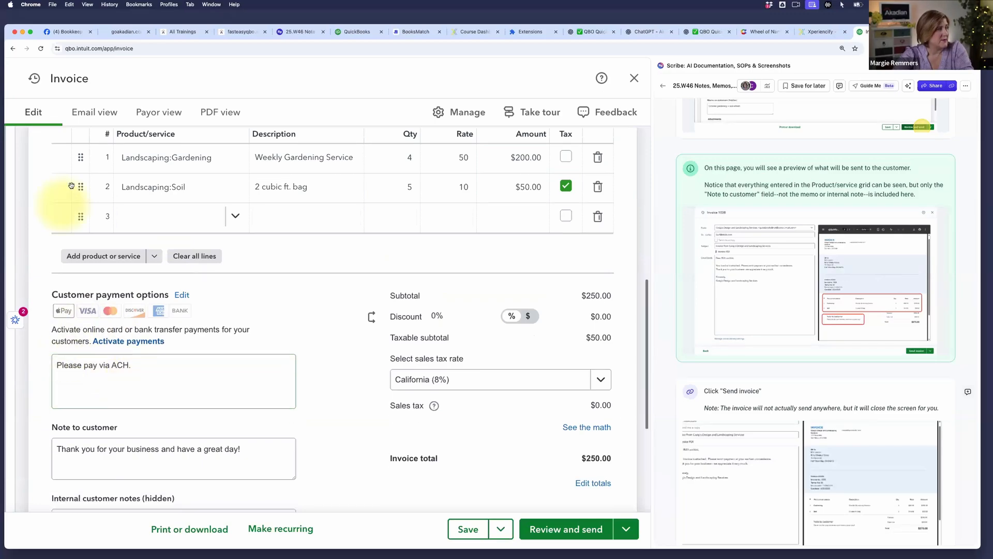
pyautogui.click(98, 112)
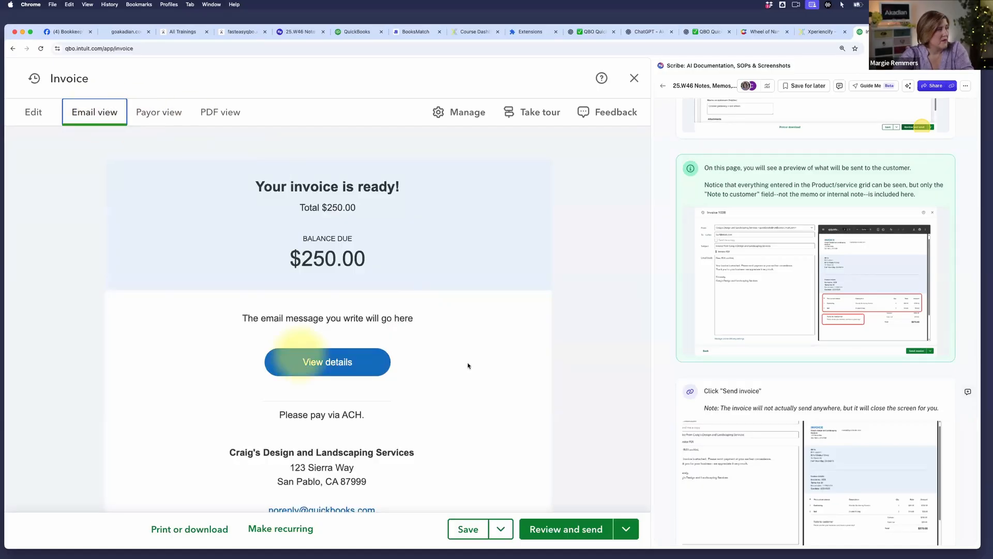
pyautogui.scroll(-2, 465, 367)
pyautogui.scroll(-2, 465, 367)
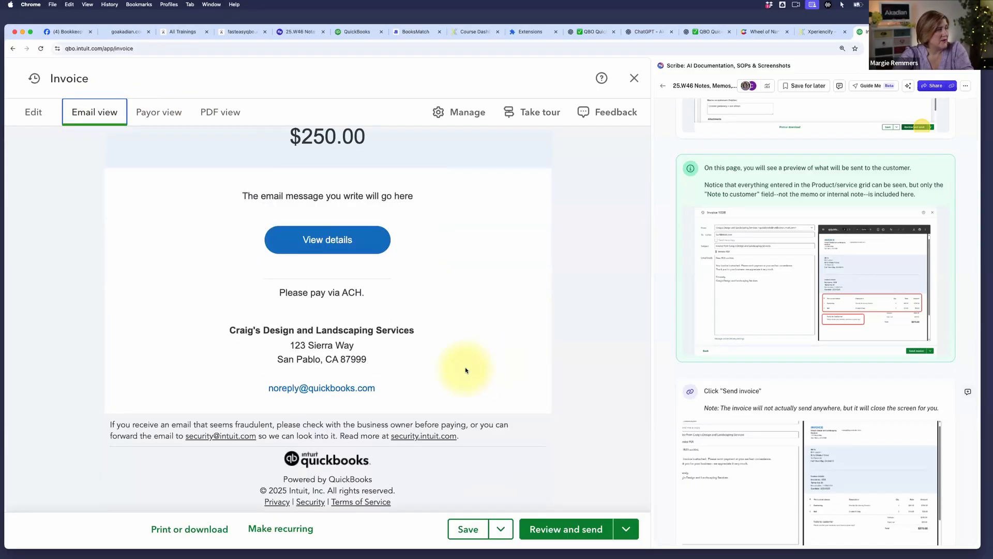
# - Review the rest of the invoice's email preview and examine the invoice as the payor sees it
pyautogui.scroll(5, 465, 368)
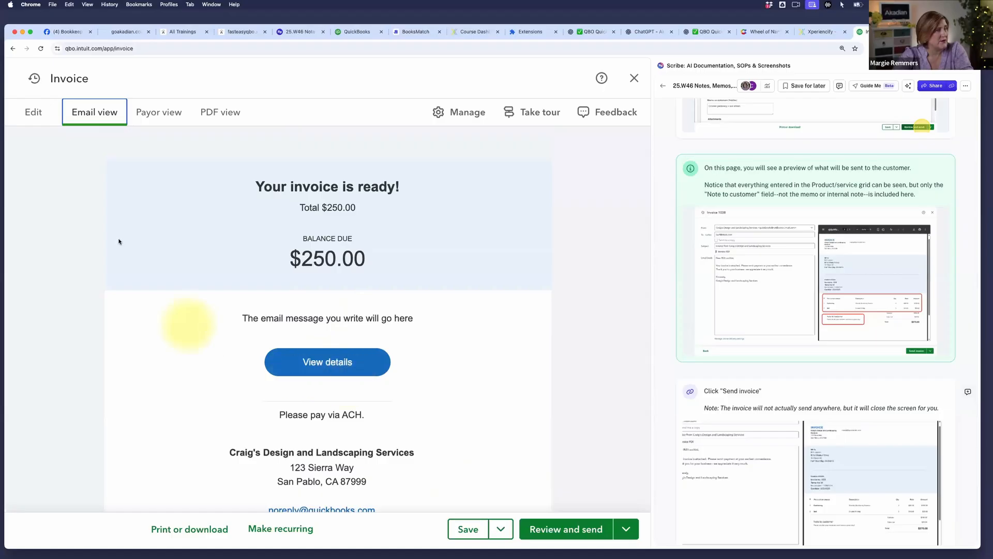
pyautogui.scroll(-1, 155, 238)
pyautogui.click(167, 118)
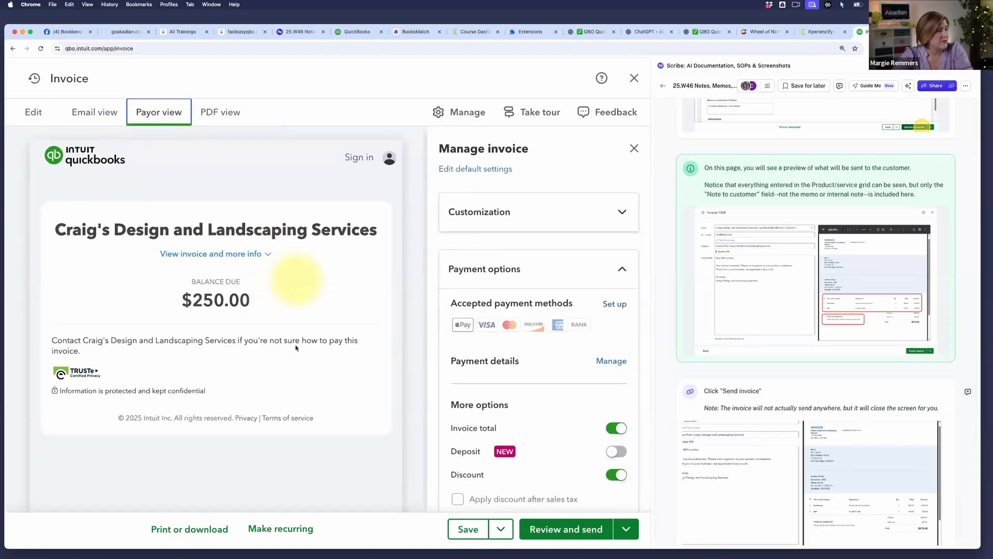
pyautogui.scroll(-3, 318, 321)
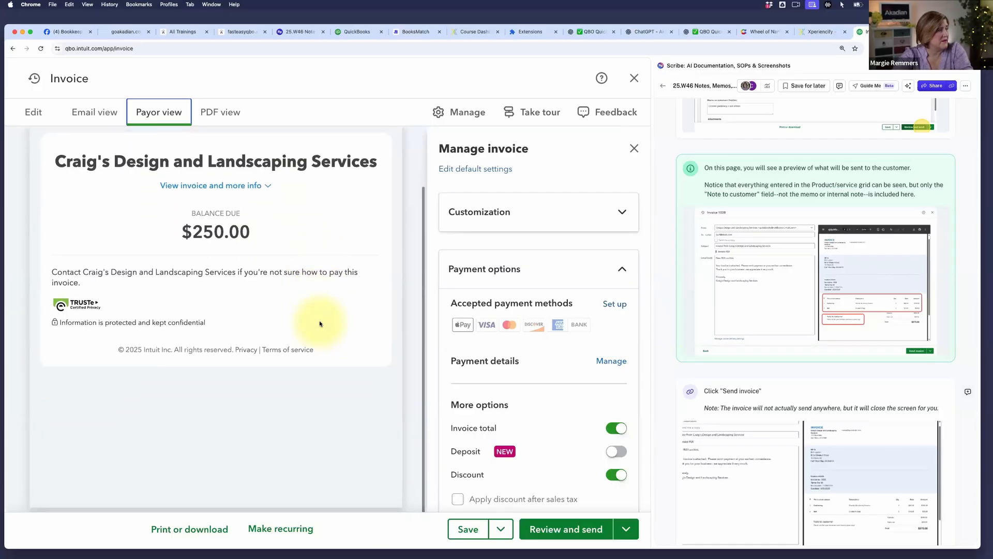
pyautogui.scroll(3, 318, 321)
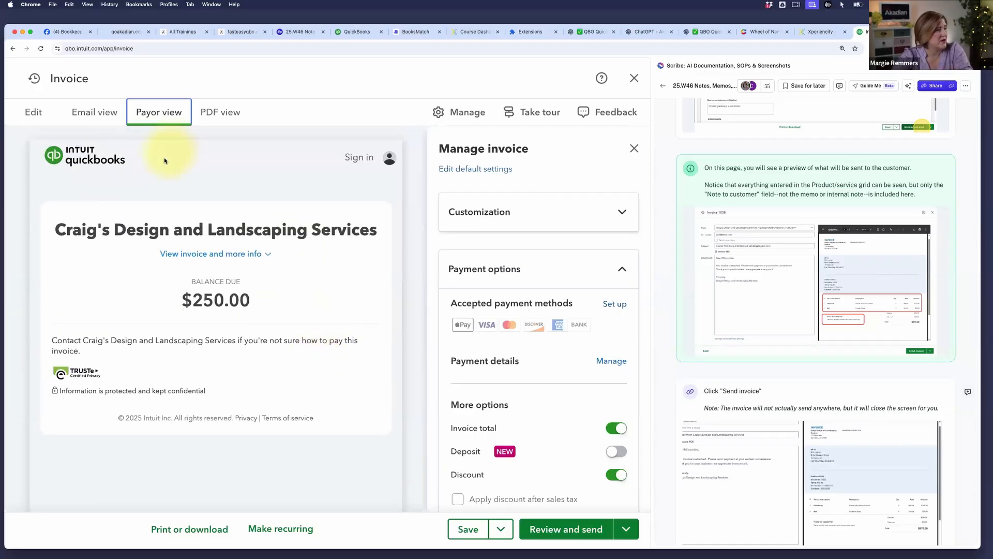
# - View the invoice as a PDF without the management pane and check its line descriptions, payment instructions and note to customer
pyautogui.click(212, 113)
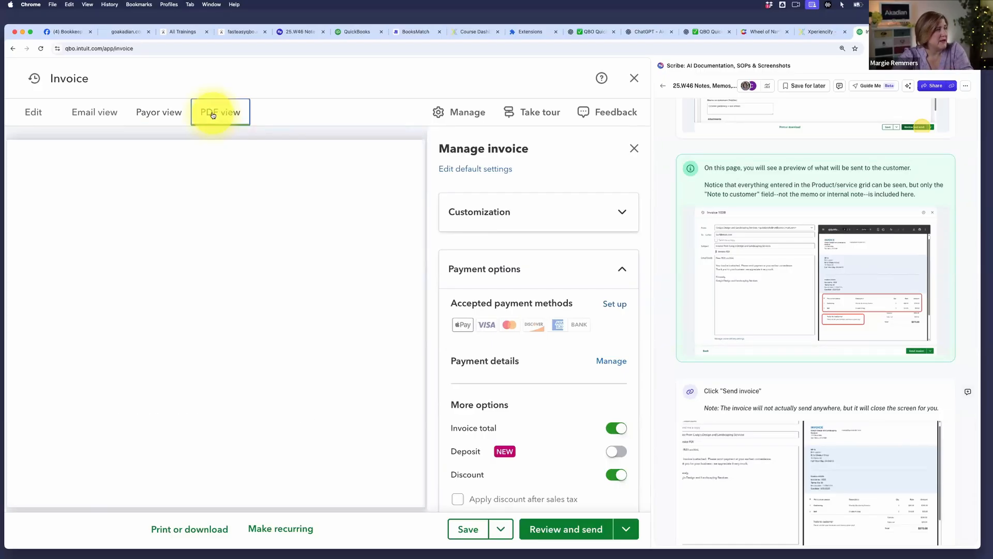
pyautogui.click(635, 149)
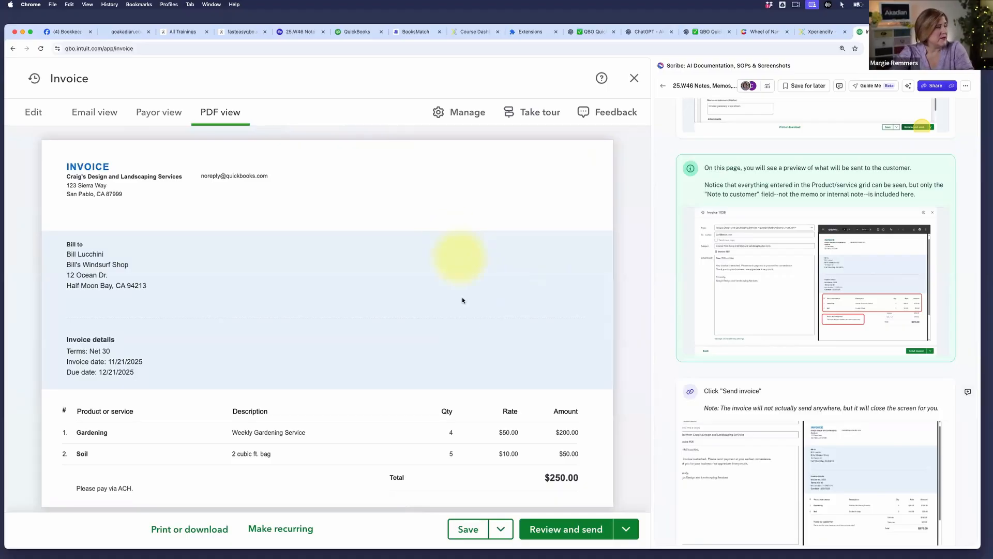
pyautogui.scroll(-3, 462, 306)
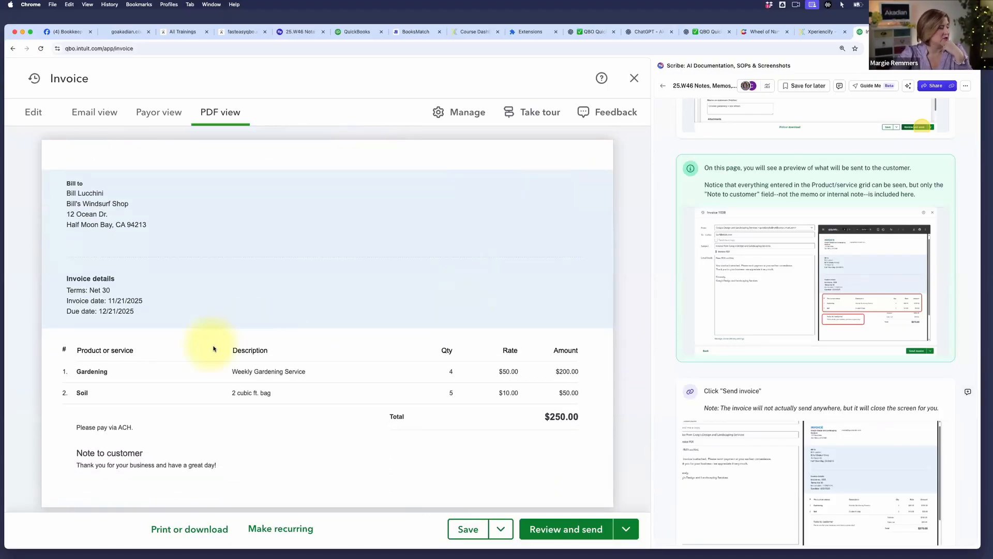
pyautogui.scroll(-1, 204, 310)
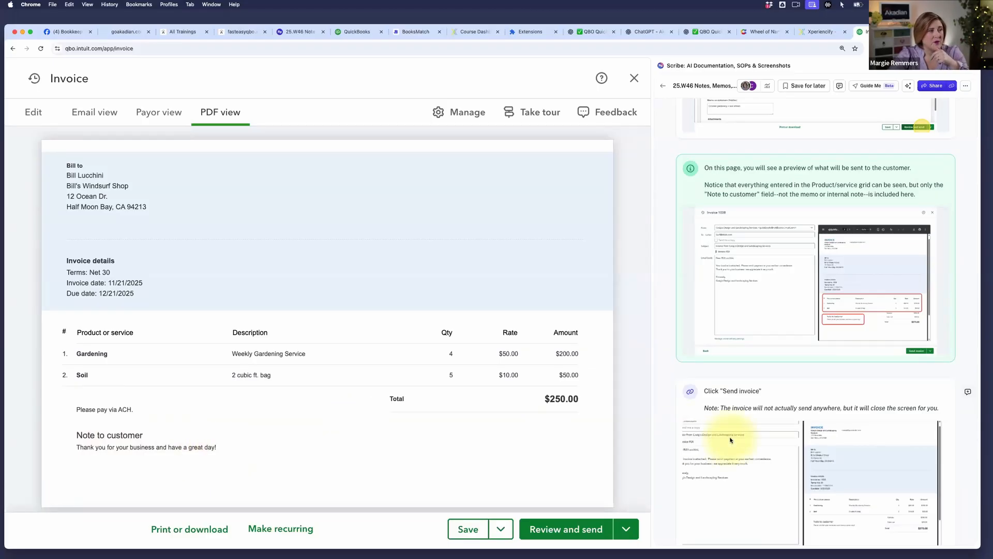
# - Review and send the invoice following guide step 6, and compare its email and PDF preview with the guide's explanation
pyautogui.scroll(5, 730, 439)
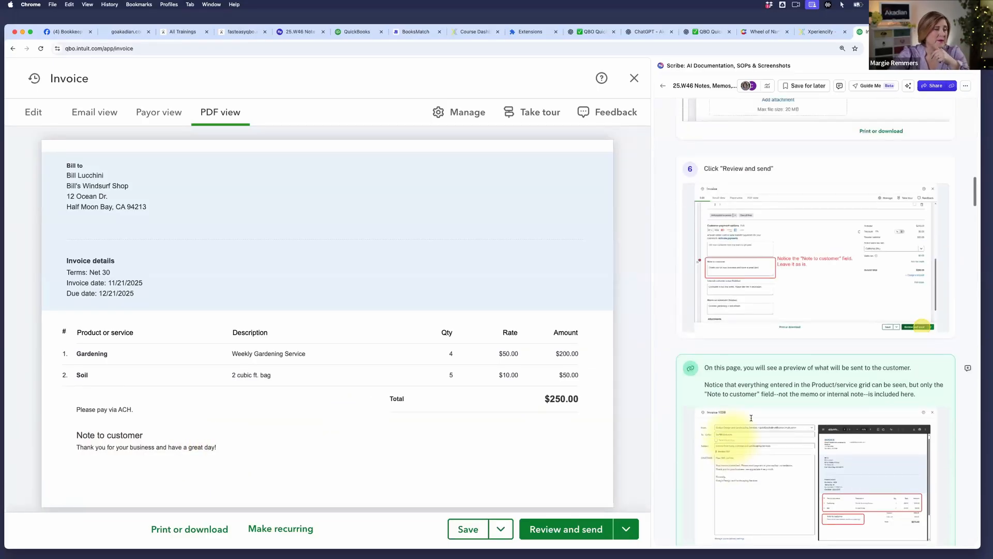
pyautogui.scroll(1, 751, 418)
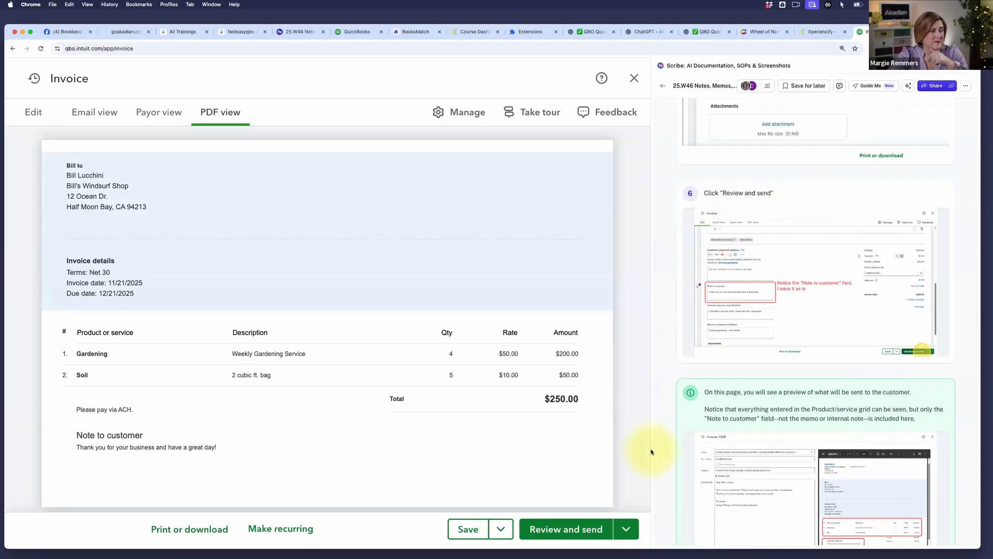
pyautogui.click(563, 533)
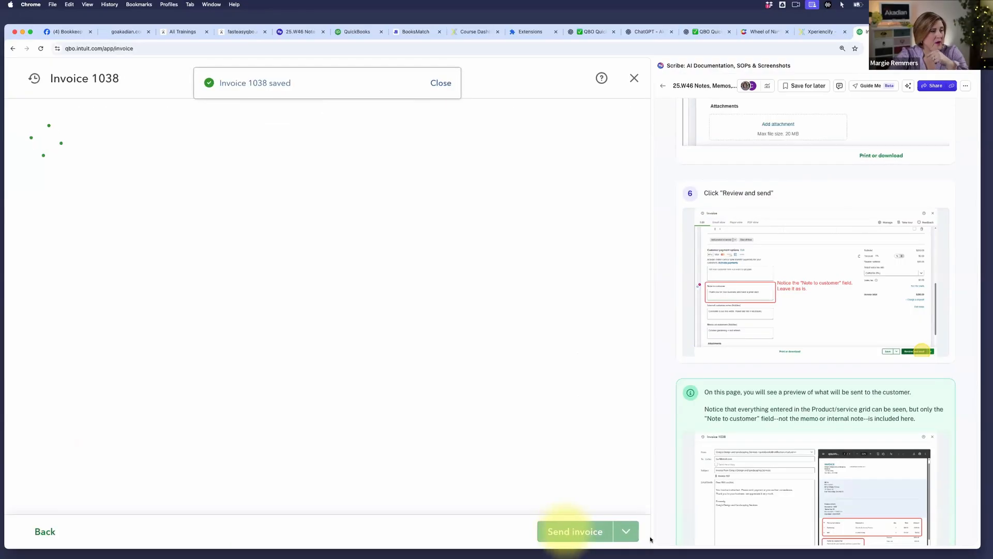
pyautogui.scroll(-2, 800, 466)
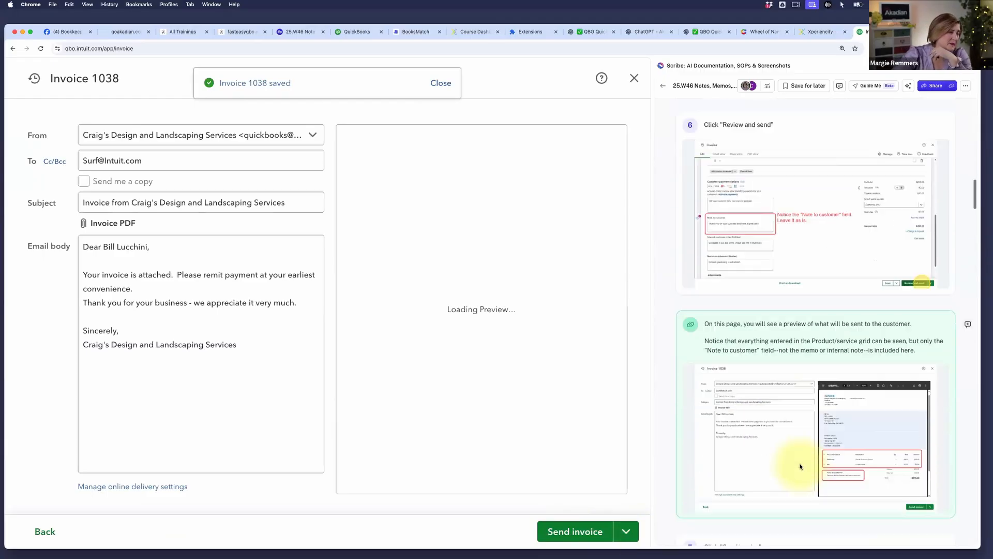
pyautogui.scroll(-4, 800, 466)
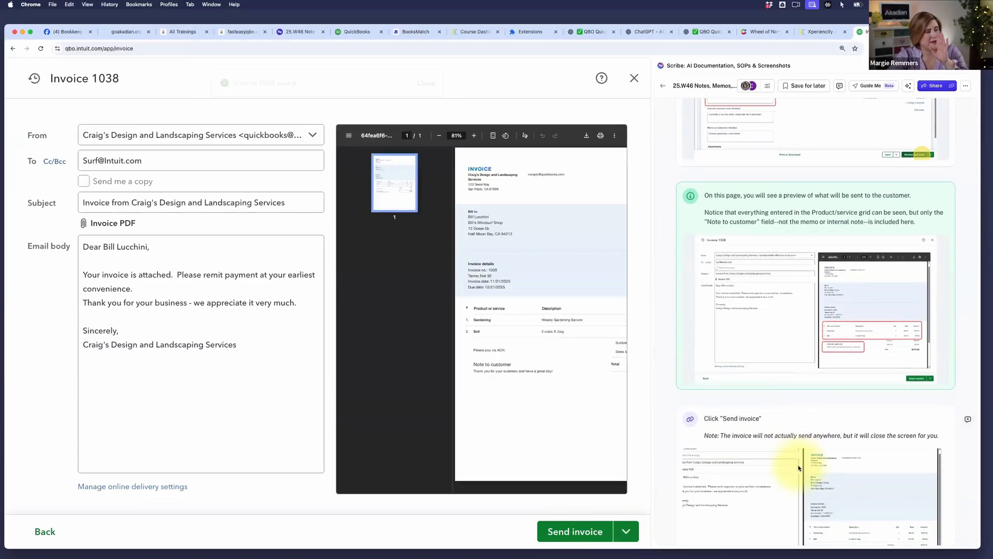
pyautogui.scroll(1, 798, 468)
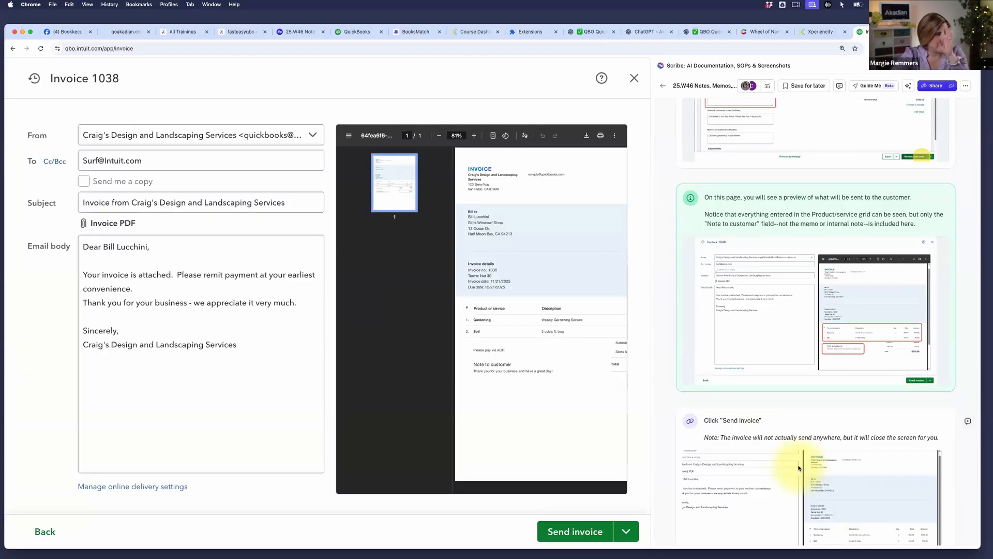
pyautogui.scroll(1, 799, 468)
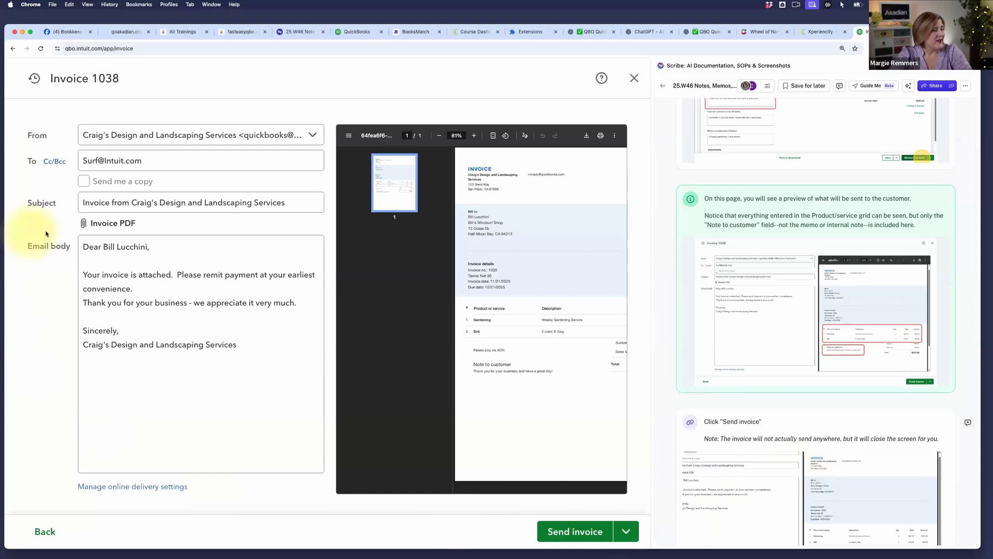
# - Try adding test text after "convenience." in the invoice's email body, and remove it again
pyautogui.click(89, 263)
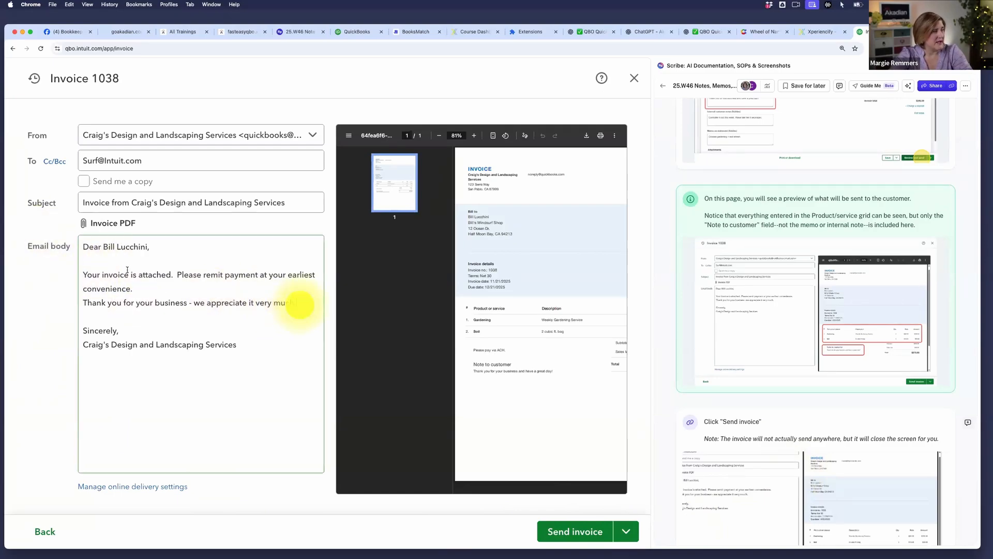
pyautogui.moveTo(297, 304); pyautogui.dragTo(60, 262)
pyautogui.click(96, 273)
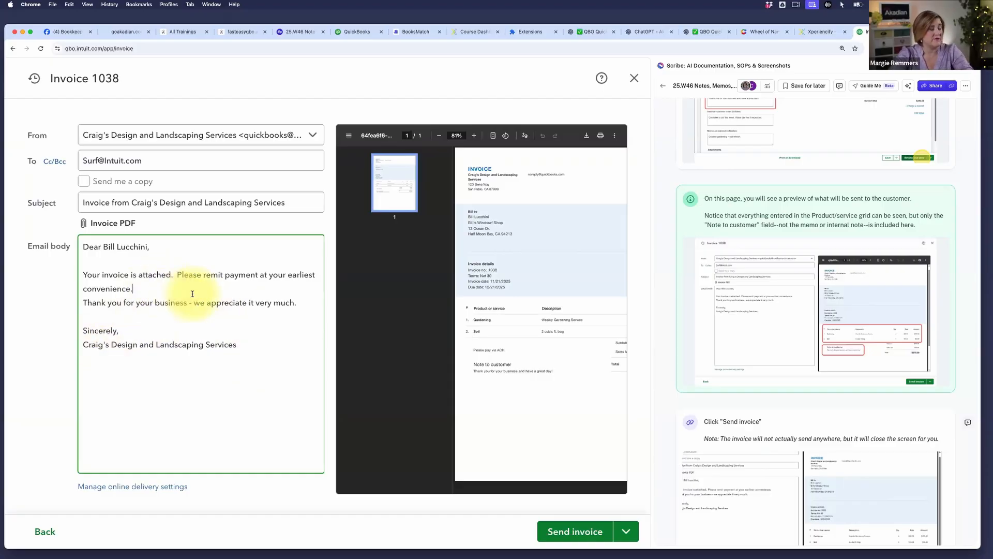
pyautogui.write('dhfk a')
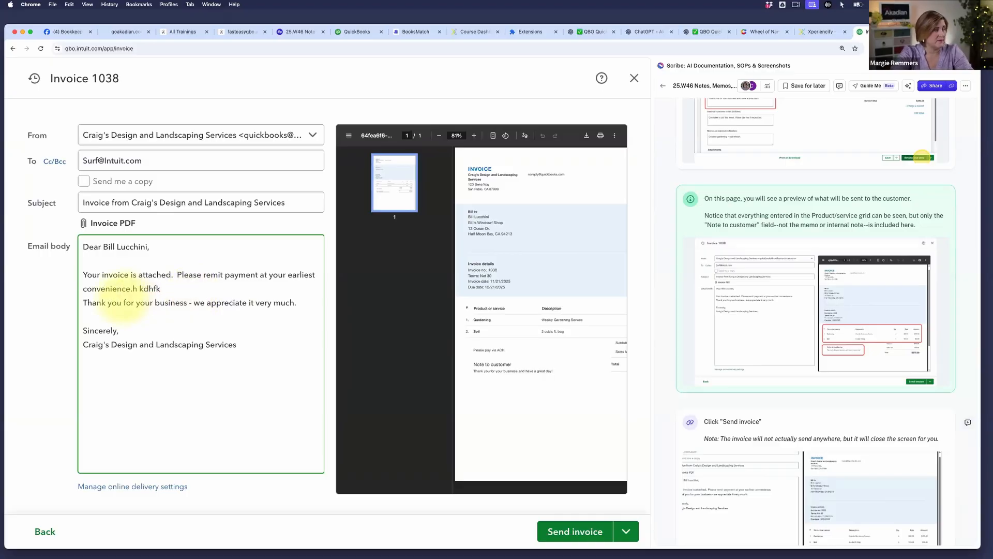
pyautogui.press('BackSpace')
pyautogui.press('BackSpace')
pyautogui.press('BackSpace')
pyautogui.press('BackSpace')
pyautogui.press('BackSpace')
pyautogui.press('BackSpace')
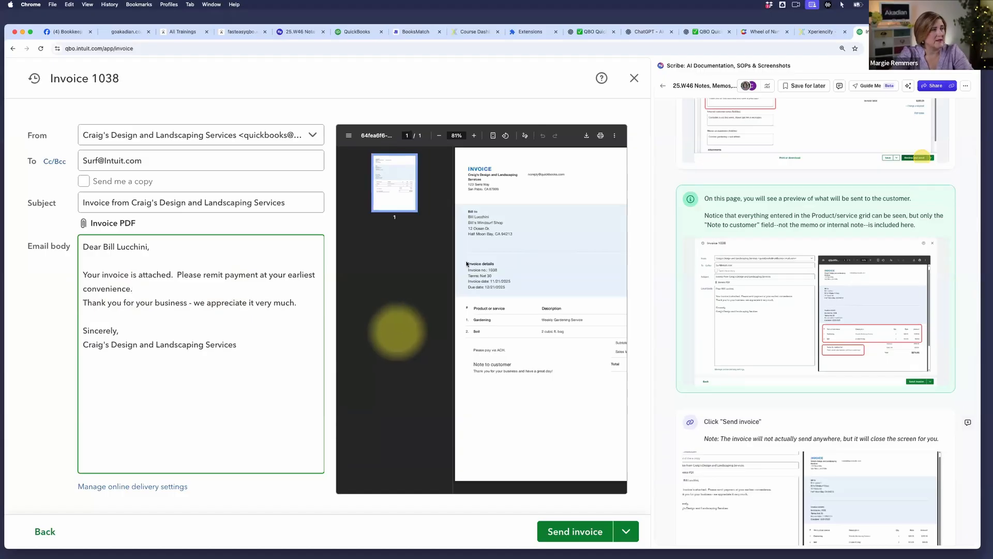
pyautogui.click(482, 101)
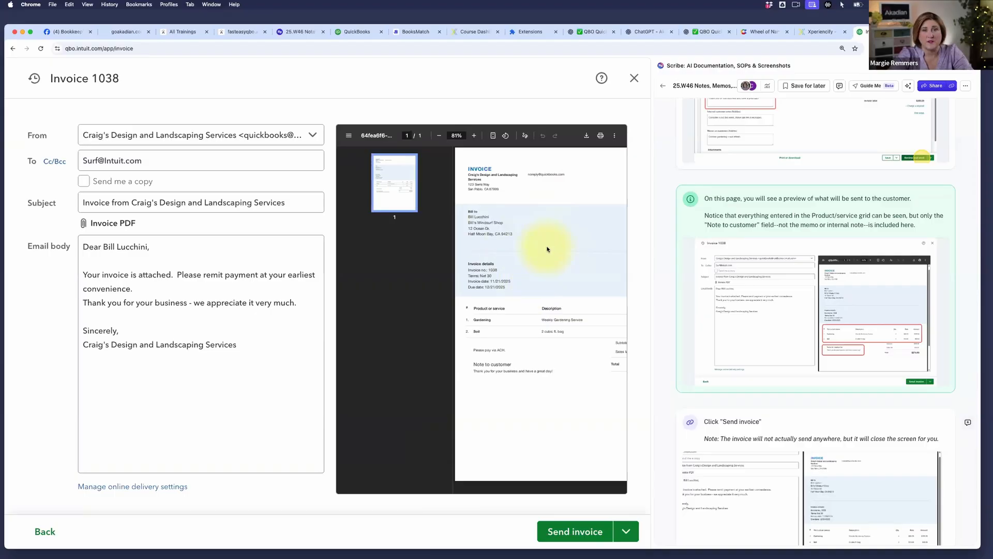
# - Send the invoice to the customer as guide step 7 describes, and dismiss the online payments offer
pyautogui.hscroll(1, 547, 249)
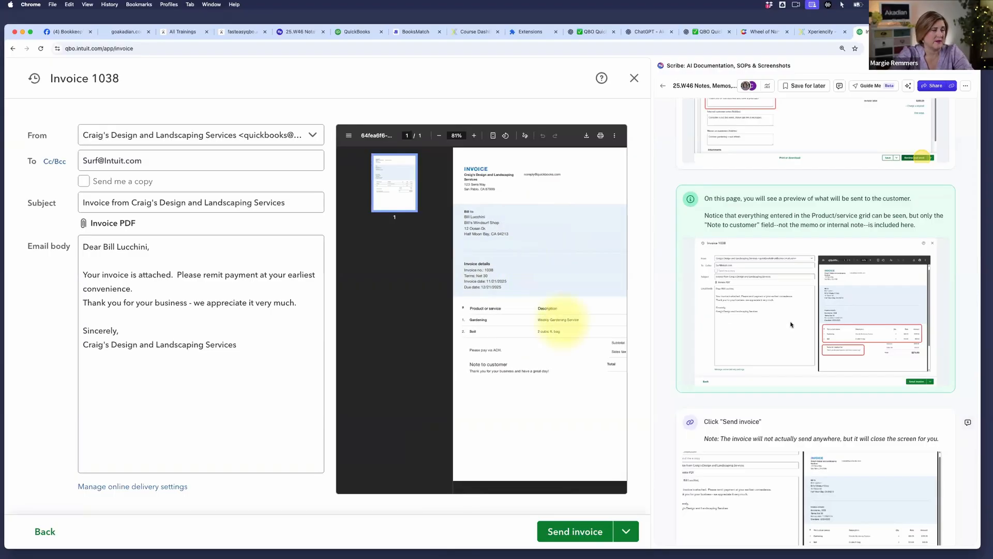
pyautogui.scroll(-2, 794, 427)
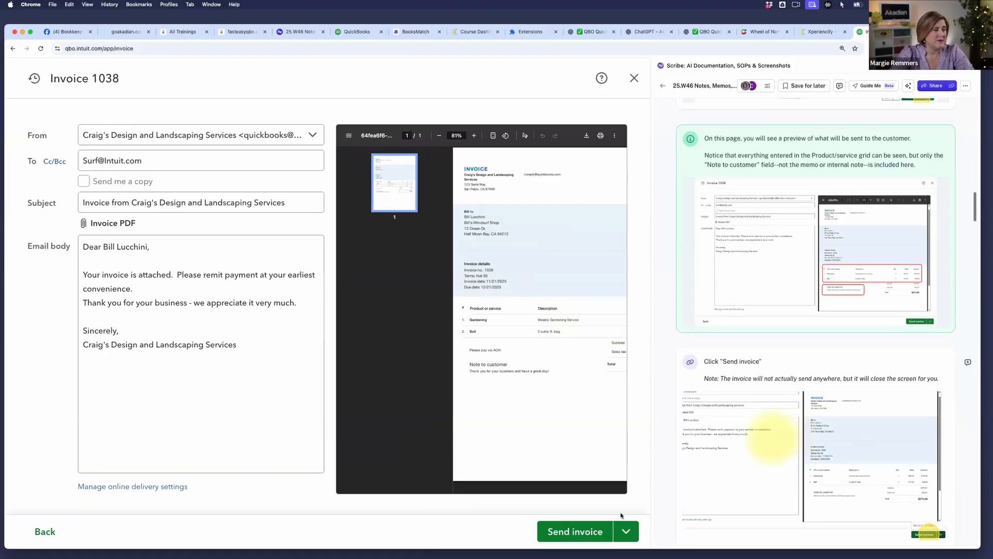
pyautogui.click(576, 535)
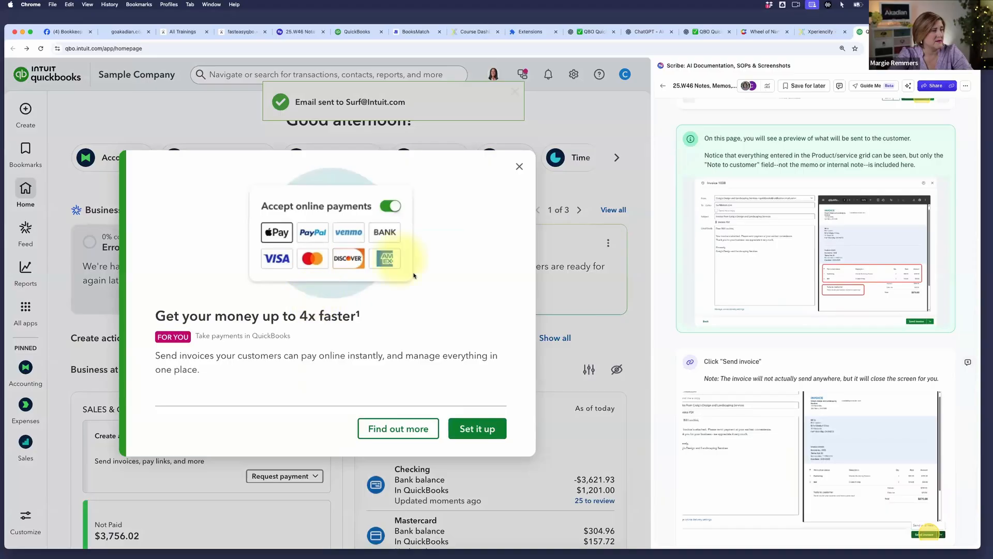
pyautogui.click(517, 166)
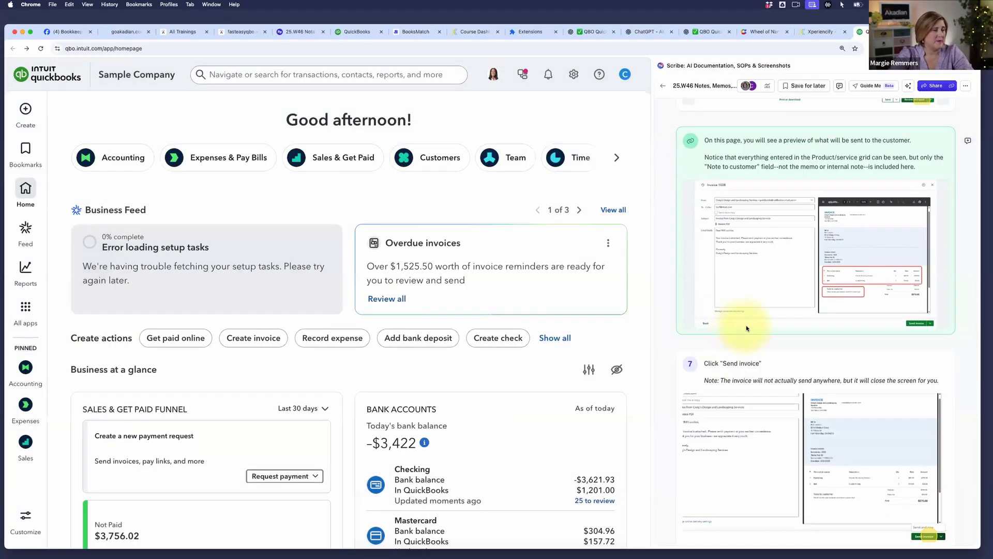
# - Read the guide's pest control scenario and start a new sales receipt as described in step 8
pyautogui.scroll(-4, 746, 325)
pyautogui.scroll(-3, 745, 325)
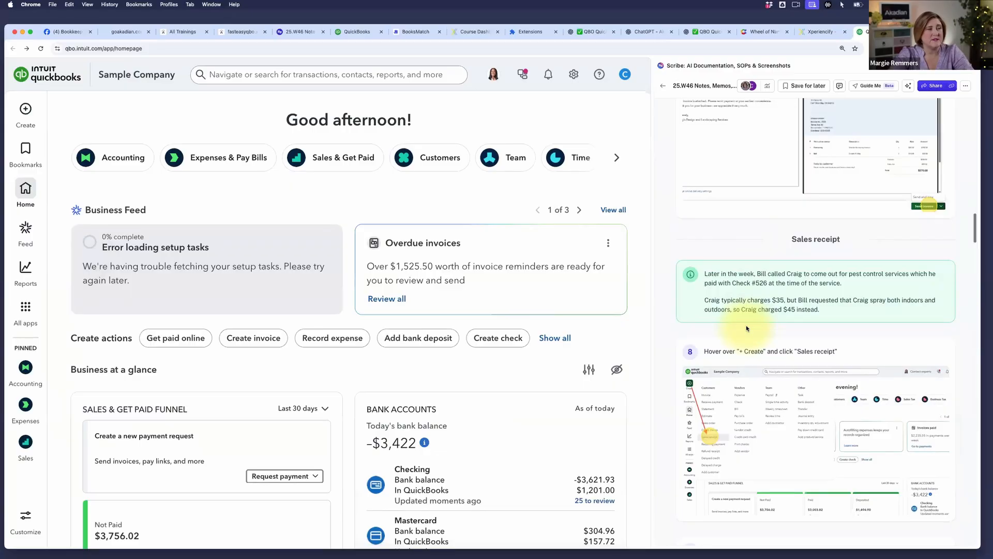
pyautogui.scroll(-1, 746, 325)
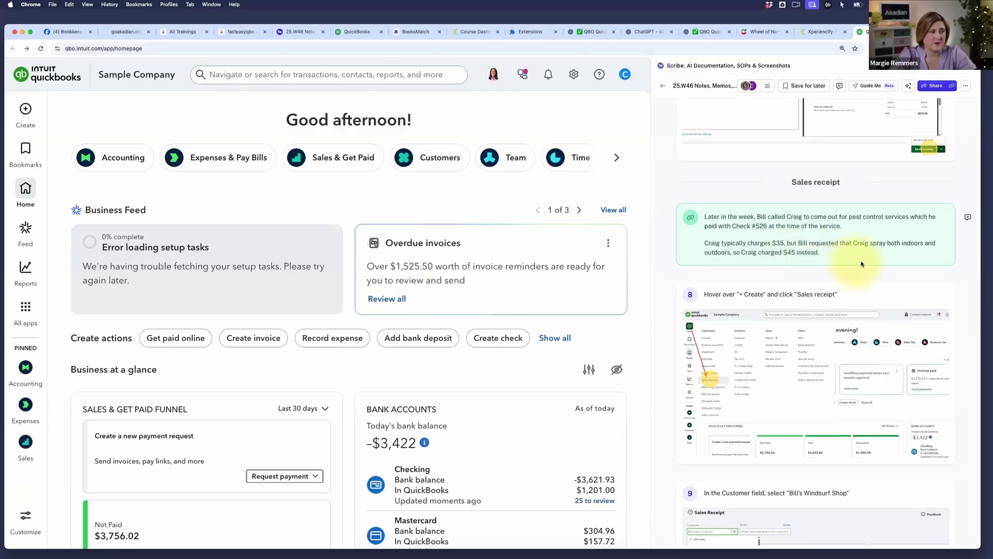
pyautogui.scroll(-3, 862, 264)
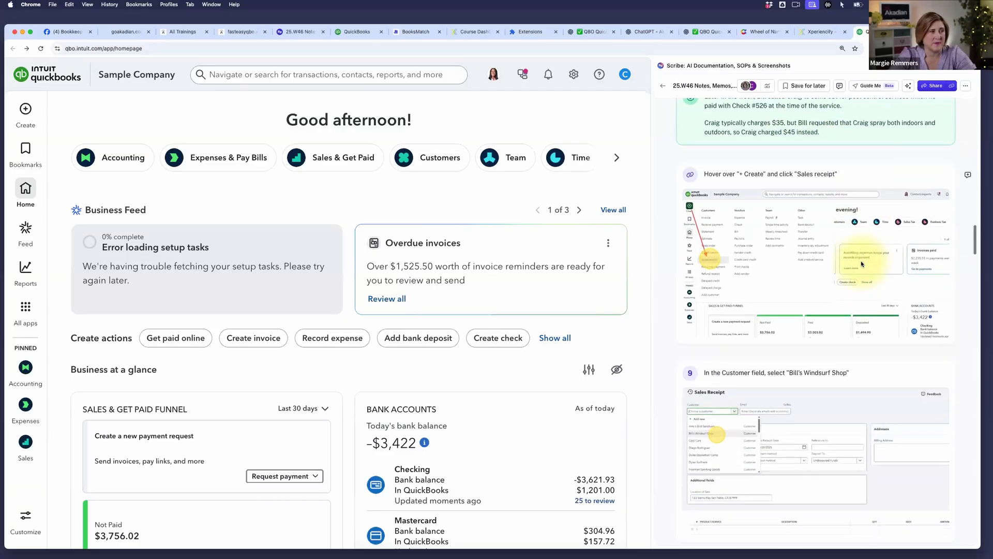
pyautogui.scroll(-1, 861, 263)
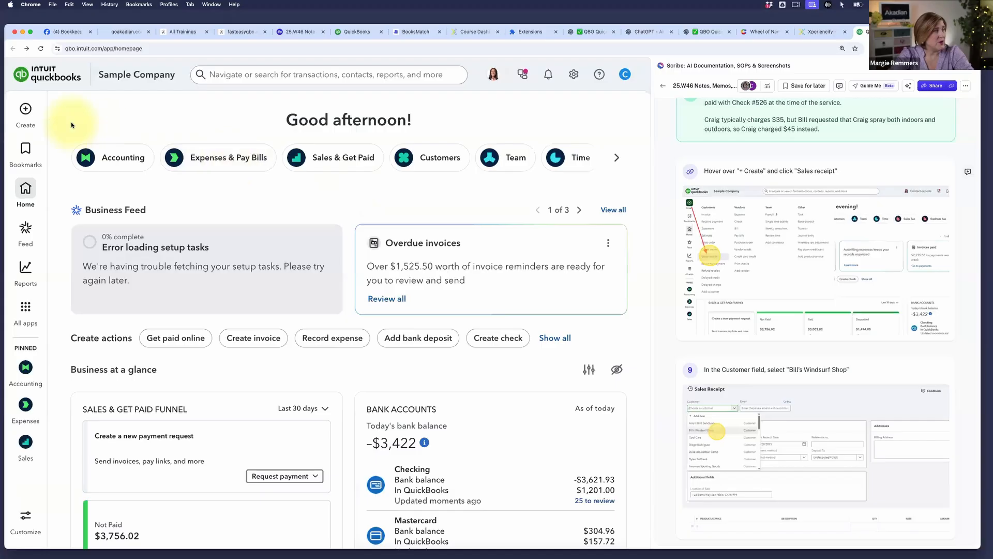
pyautogui.moveTo(30, 111)
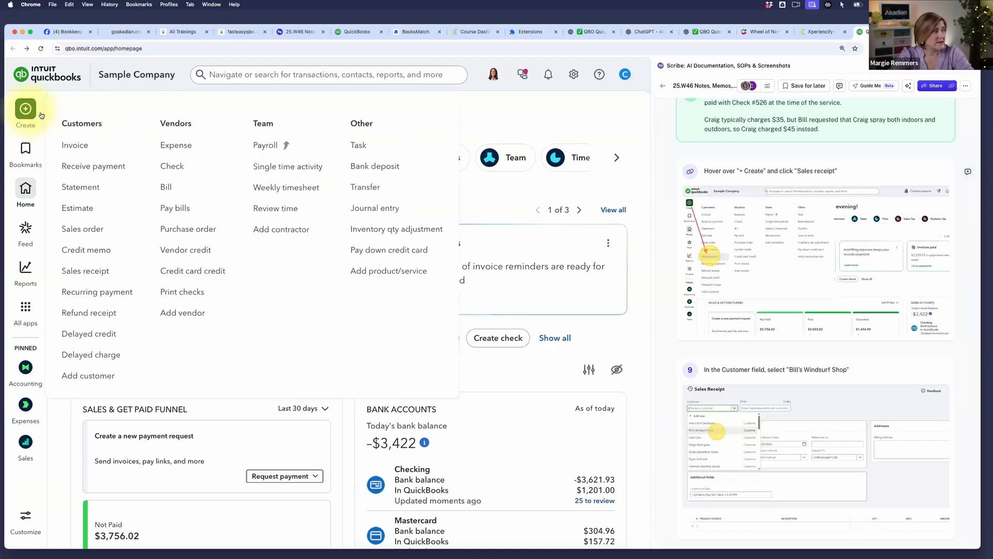
pyautogui.click(96, 277)
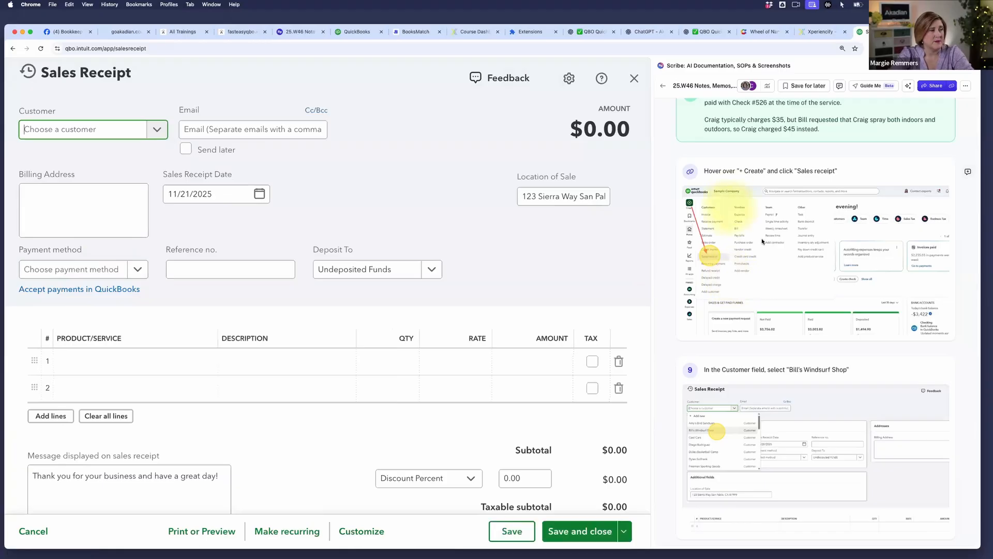
# - Set the sales receipt's customer to Bill's Windsurf Shop, and consult guide step 10 on the payment method
pyautogui.scroll(-5, 763, 241)
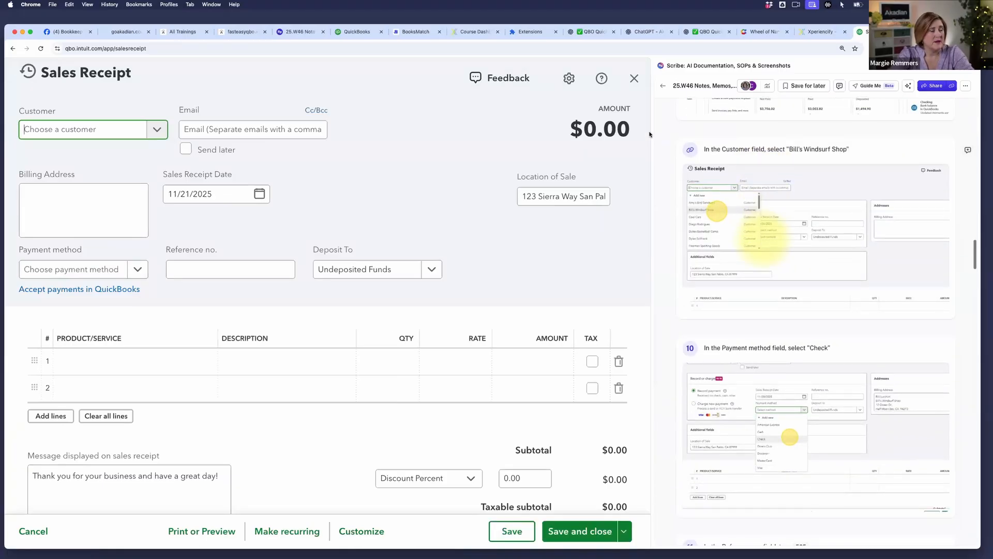
pyautogui.click(157, 130)
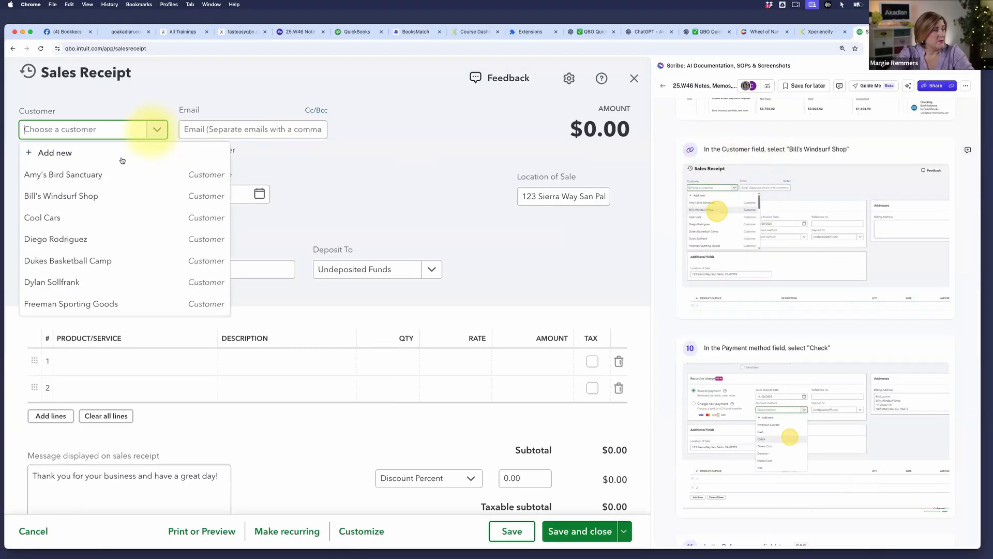
pyautogui.click(98, 195)
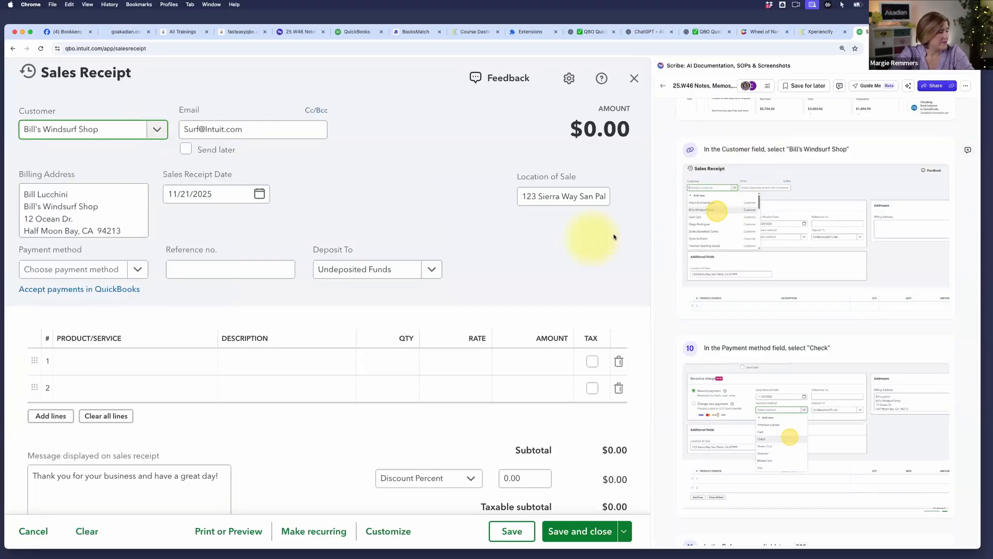
pyautogui.scroll(-3, 617, 240)
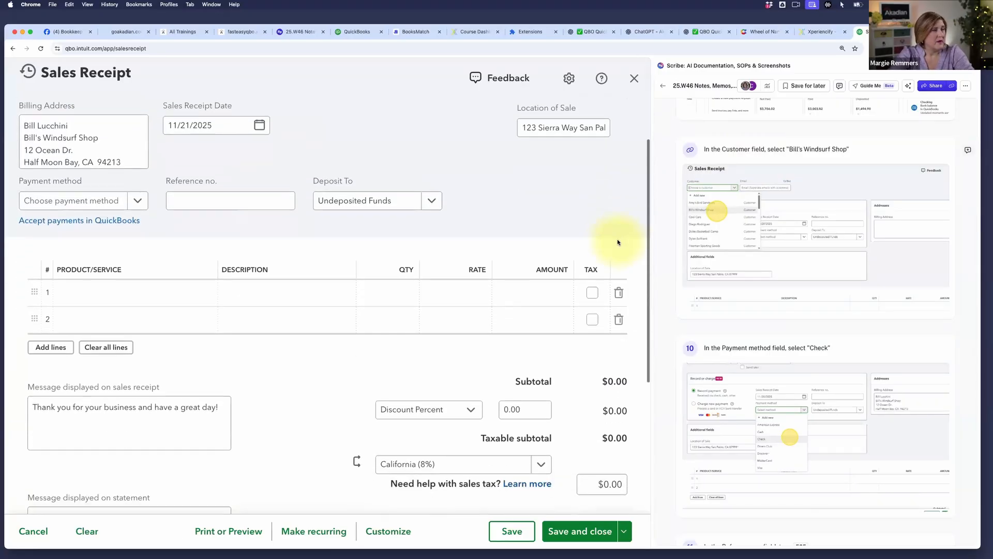
pyautogui.scroll(-3, 868, 275)
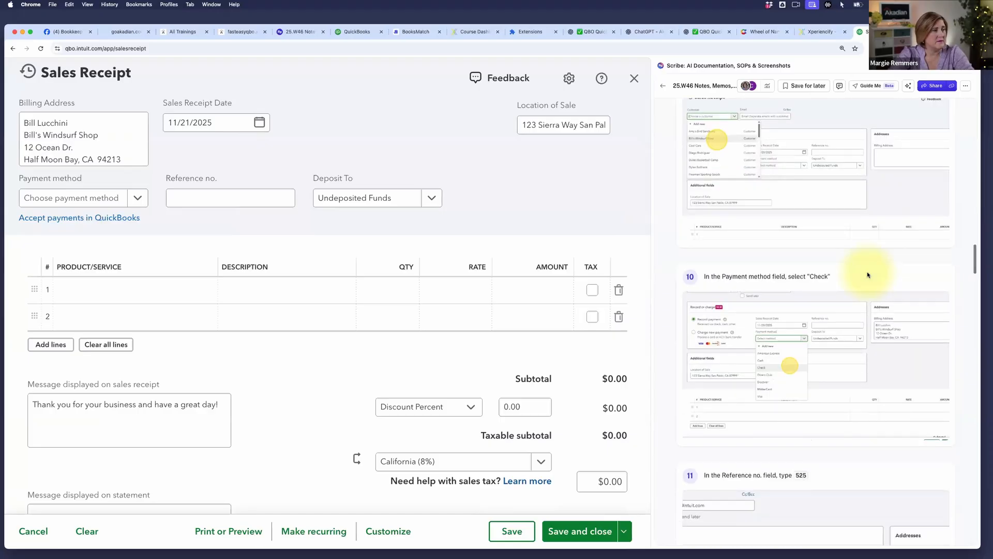
# - Set the sales receipt's payment method to Check, as guide step 10 describes
pyautogui.scroll(-2, 868, 275)
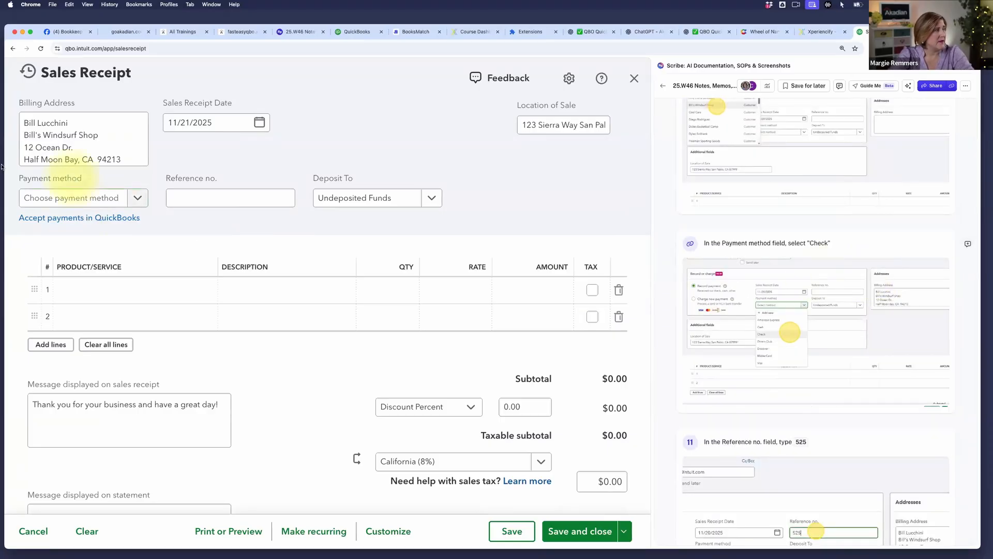
pyautogui.click(139, 198)
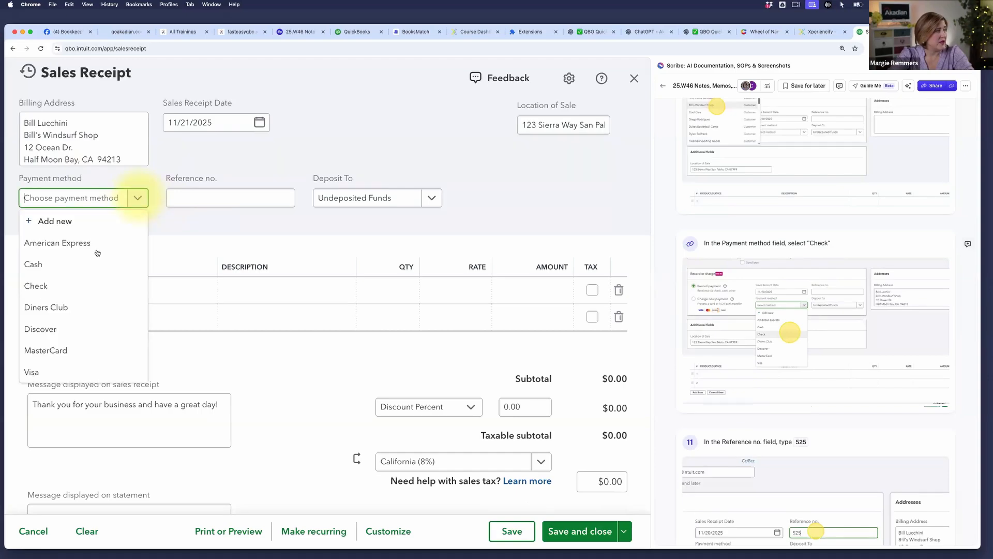
pyautogui.click(86, 285)
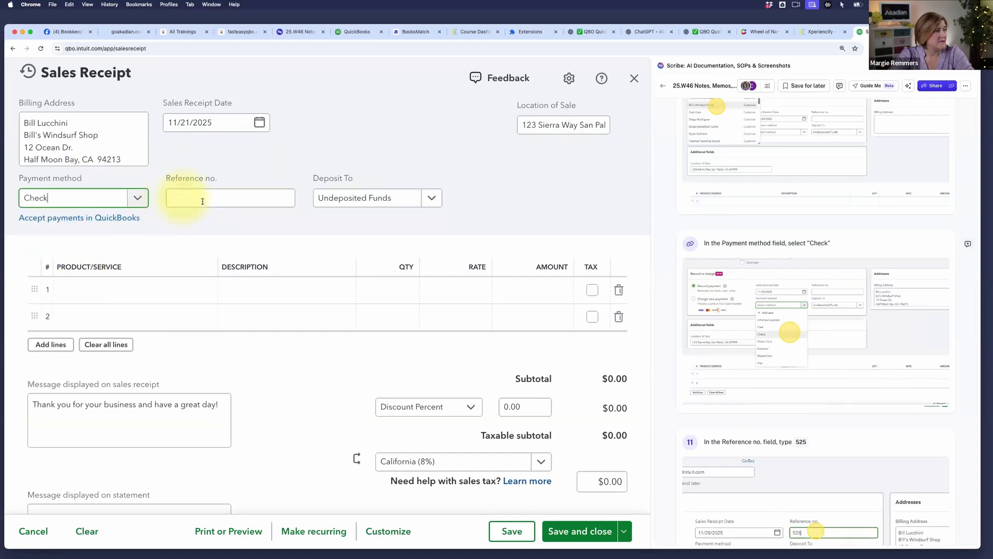
# - Review the guide's scenario and step 11 for the check number, and enter 525 as the sales receipt's reference number
pyautogui.click(206, 196)
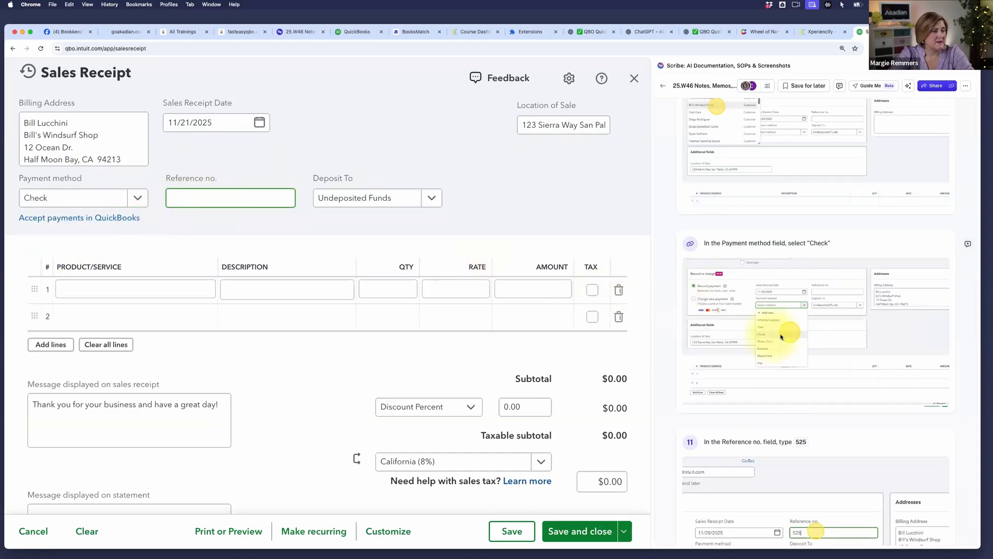
pyautogui.scroll(-5, 780, 333)
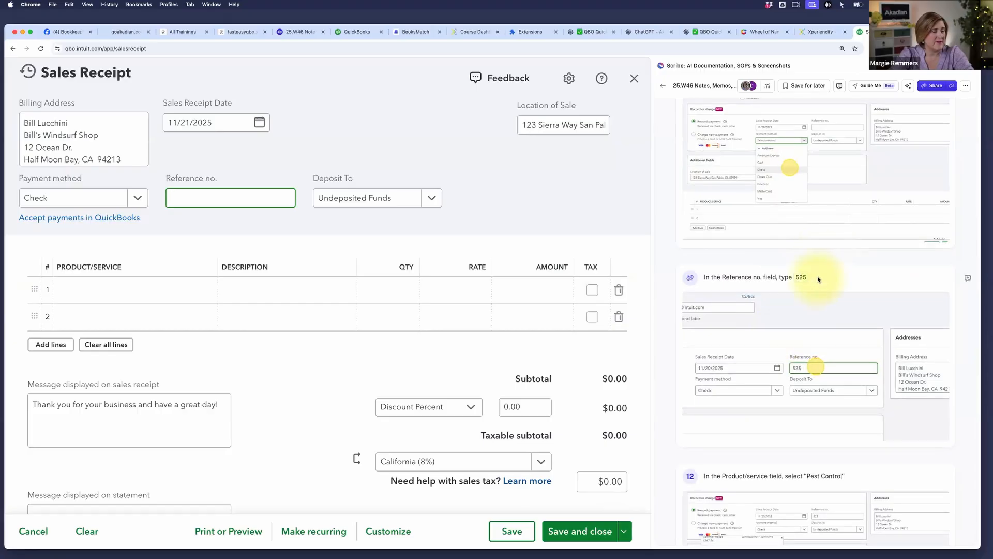
pyautogui.scroll(10, 819, 269)
pyautogui.scroll(10, 818, 278)
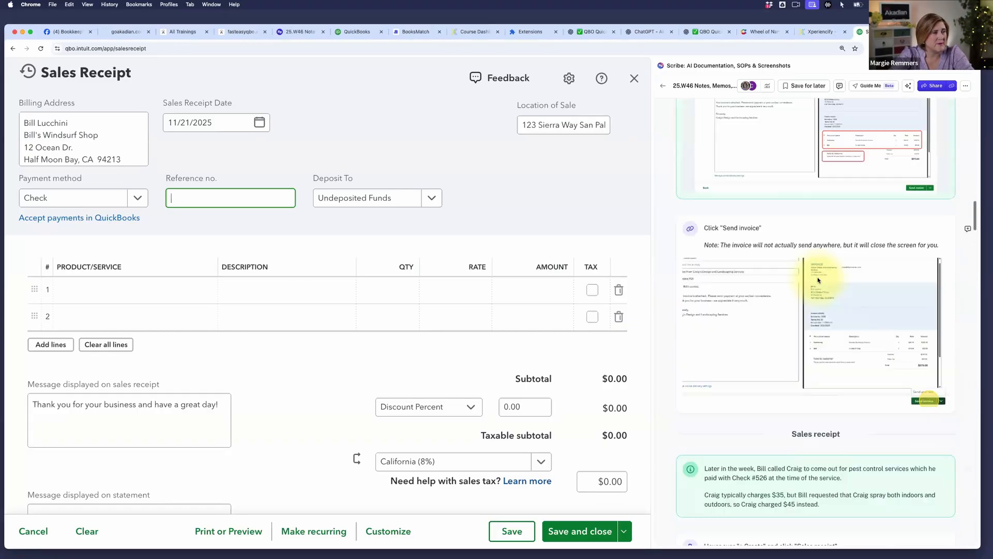
pyautogui.scroll(5, 817, 278)
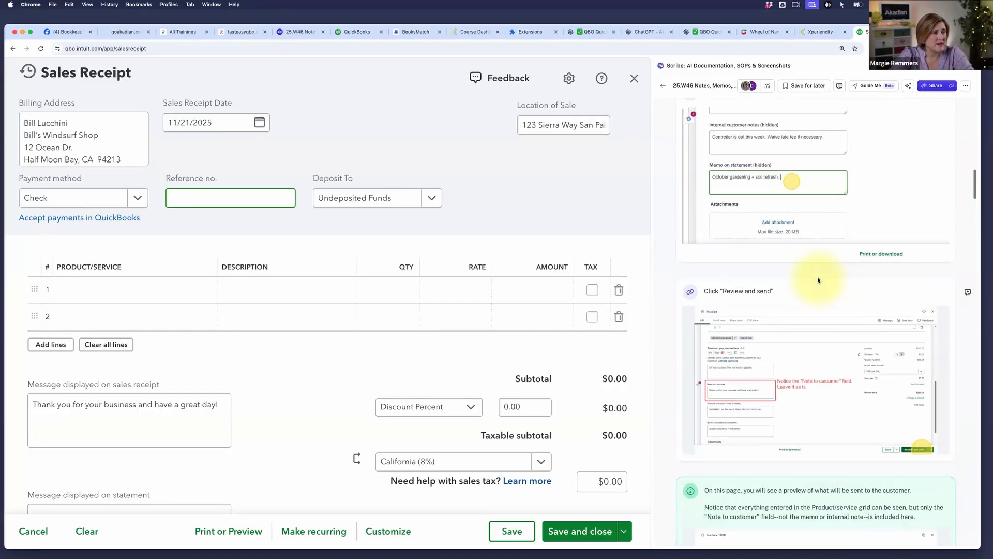
pyautogui.scroll(-15, 818, 277)
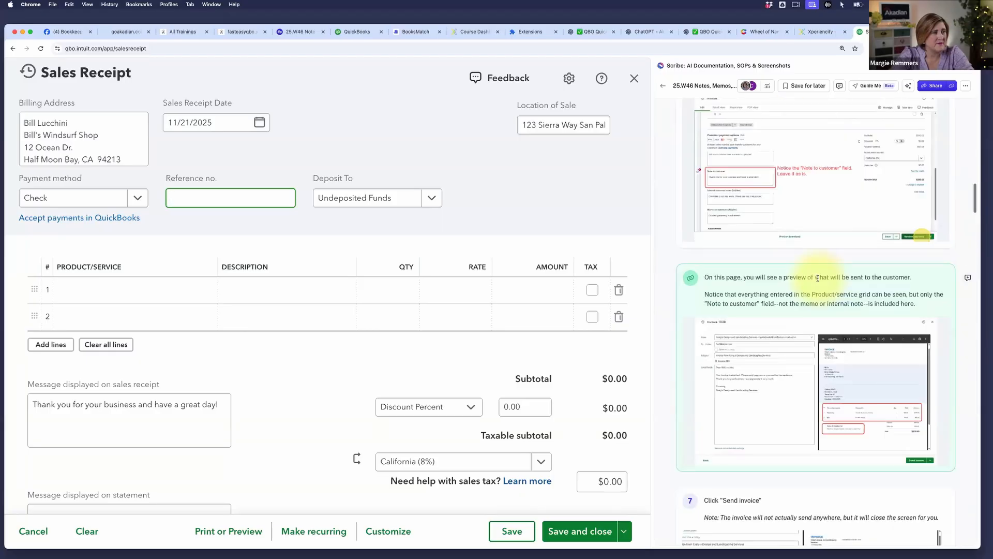
pyautogui.scroll(-5, 818, 277)
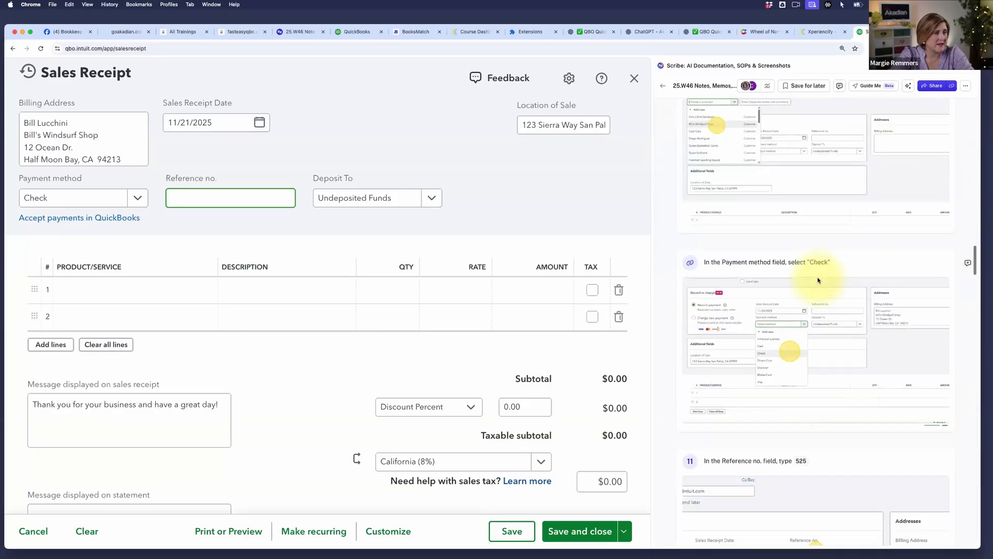
pyautogui.scroll(-5, 817, 277)
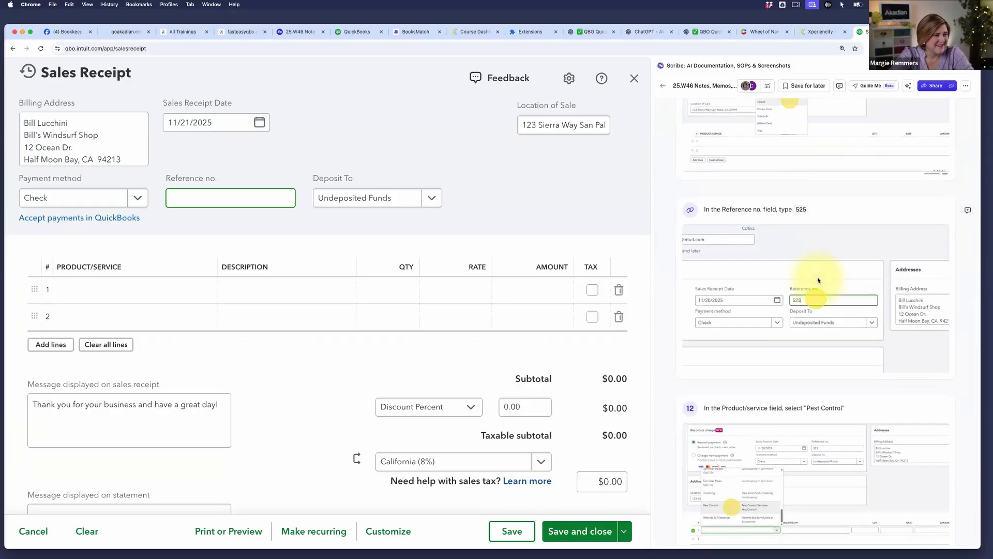
pyautogui.scroll(-1, 817, 278)
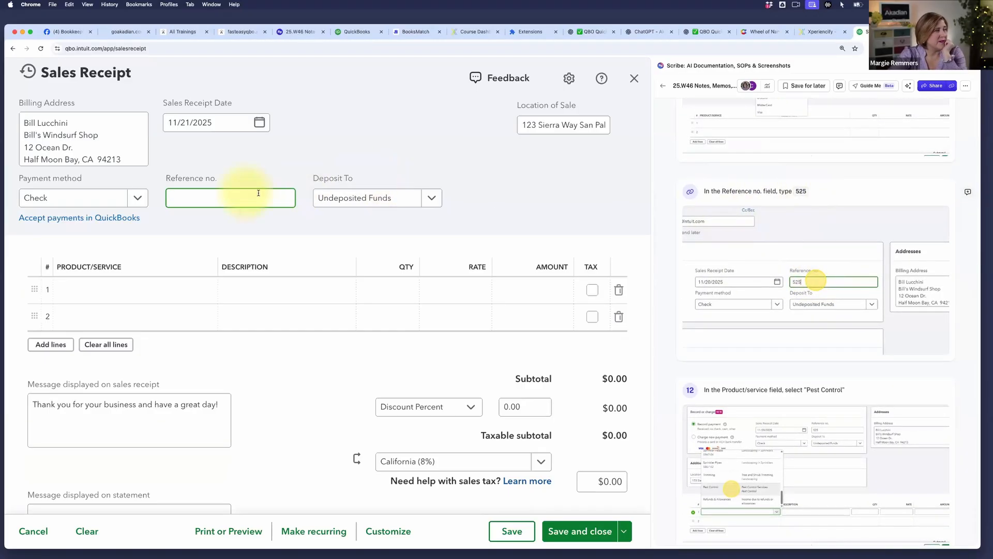
pyautogui.write('525')
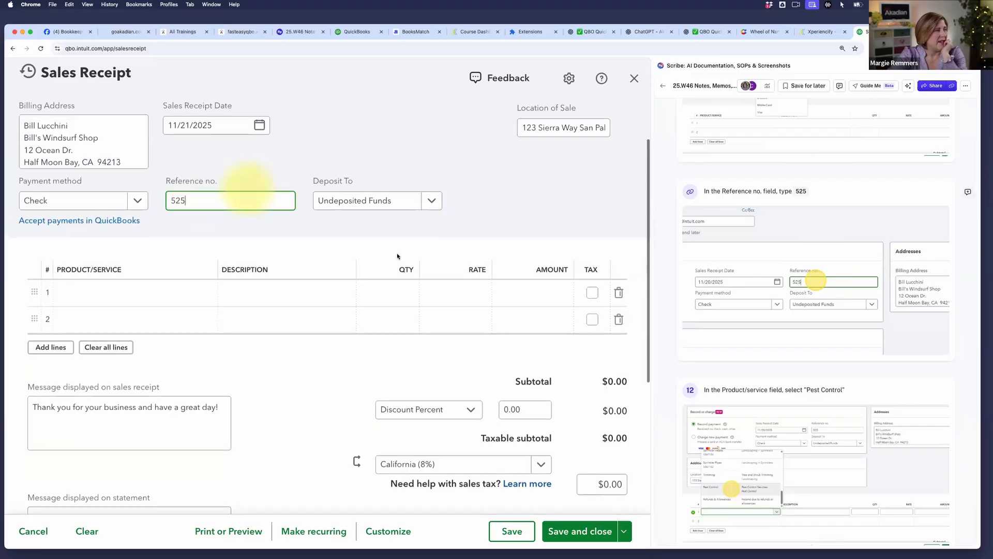
# - Add Pest Control as the sales receipt's first product/service line and set its rate to 45
pyautogui.scroll(1, 465, 300)
pyautogui.scroll(1, 207, 336)
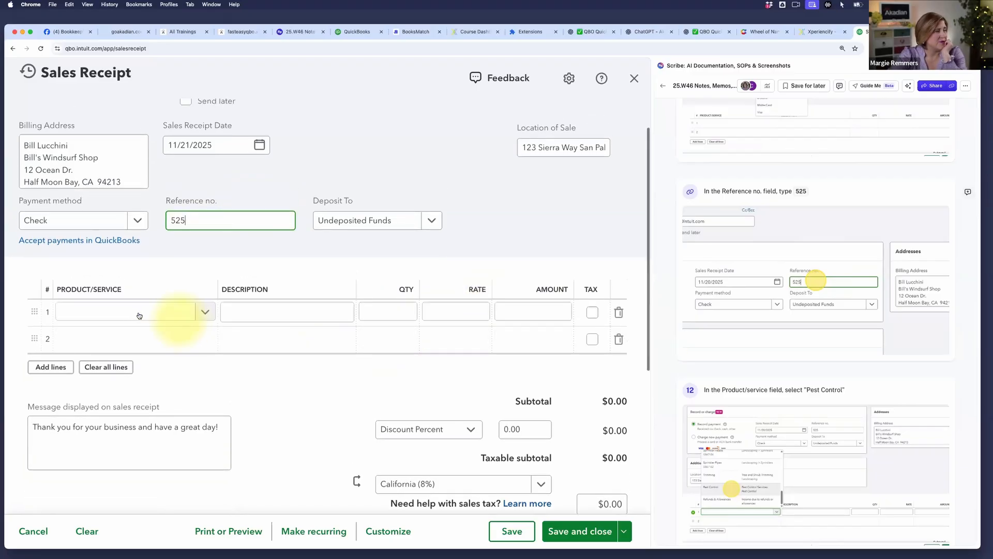
pyautogui.click(143, 316)
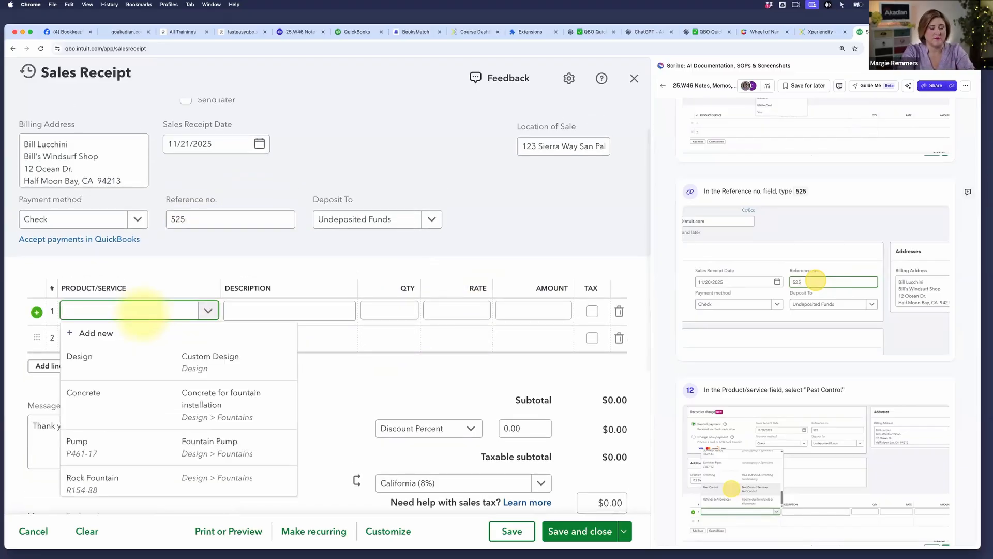
pyautogui.write('Pest')
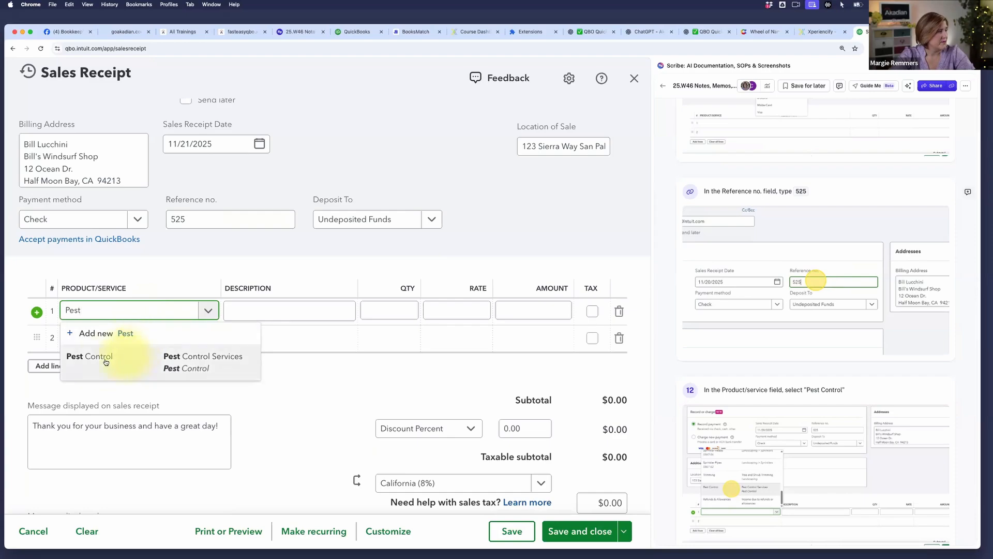
pyautogui.click(103, 359)
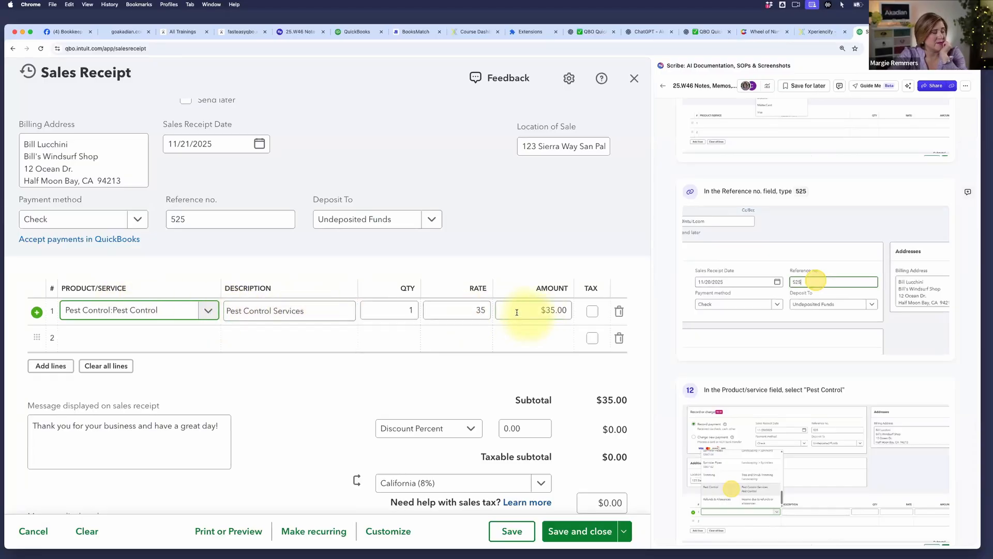
pyautogui.click(486, 309)
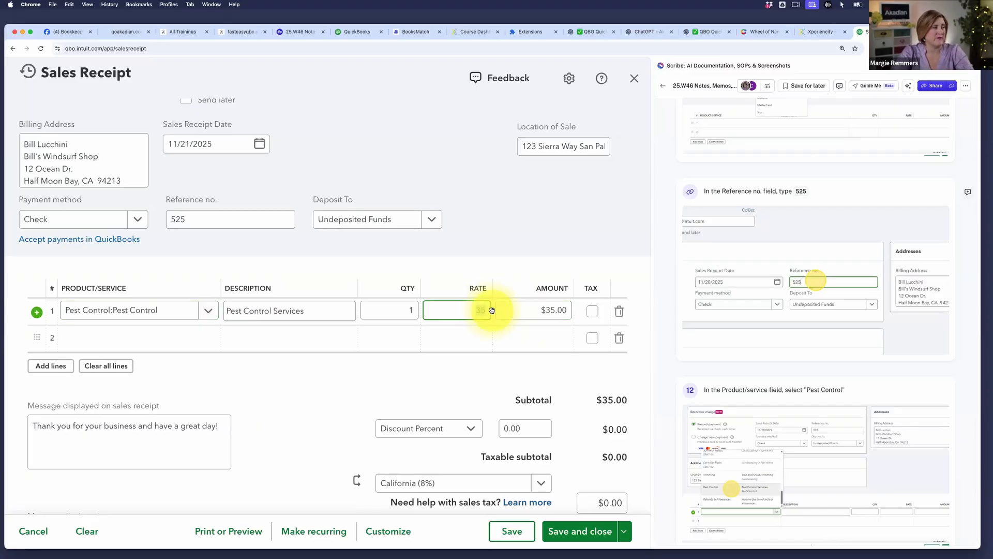
pyautogui.write('45')
pyautogui.press('Tab')
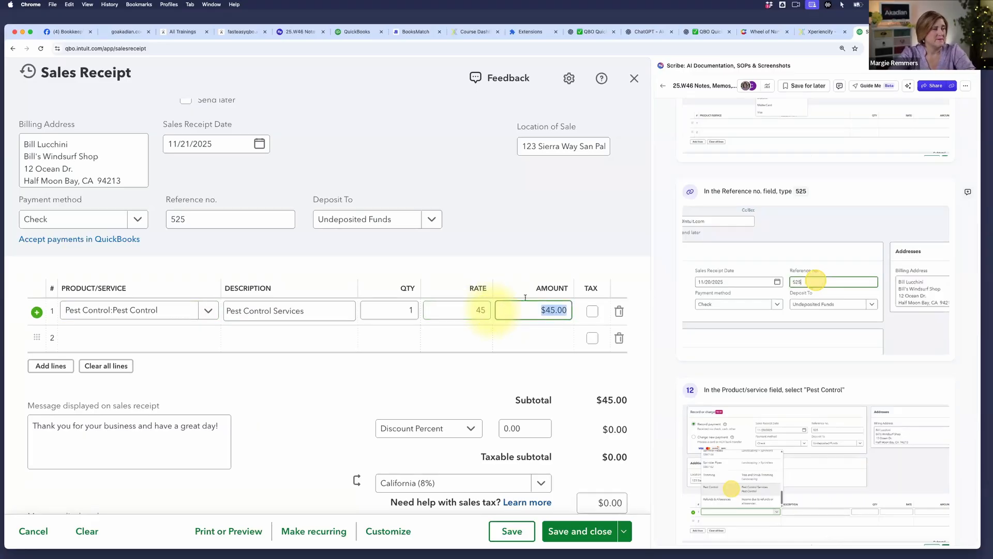
# - Copy guide step 14's text "Pest control - sprayed indoors and outdoors for additional $10" into the receipt's message displayed on statement
pyautogui.scroll(-5, 834, 327)
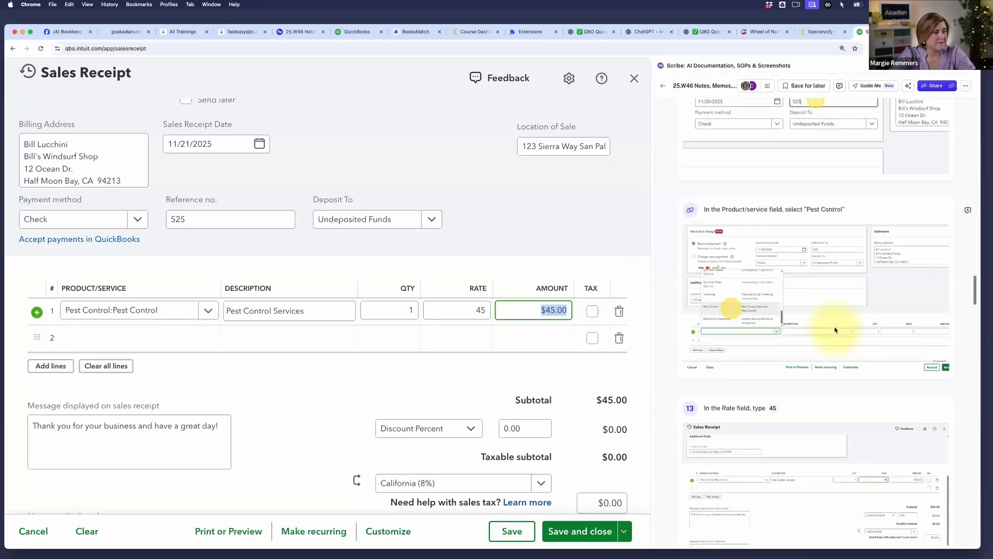
pyautogui.scroll(-3, 834, 327)
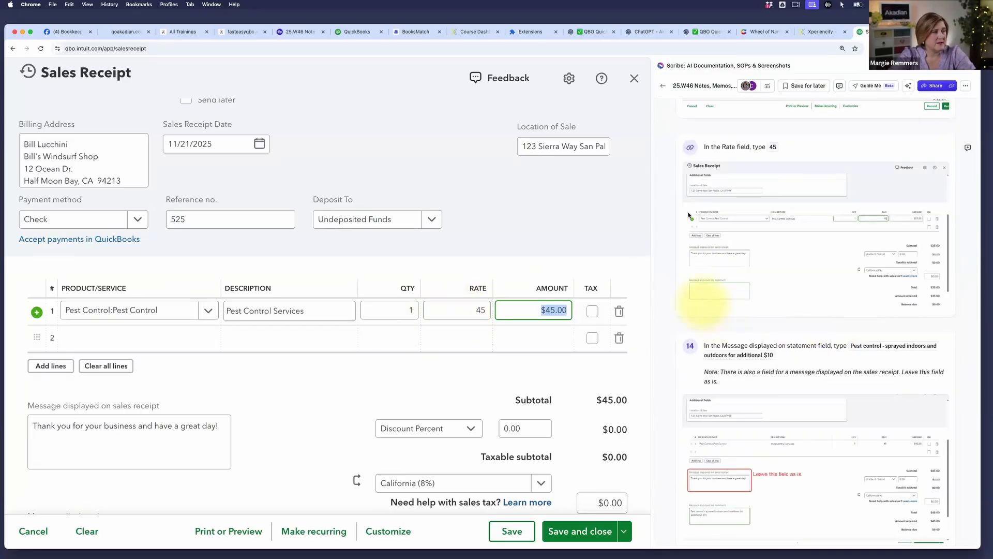
pyautogui.scroll(-3, 746, 234)
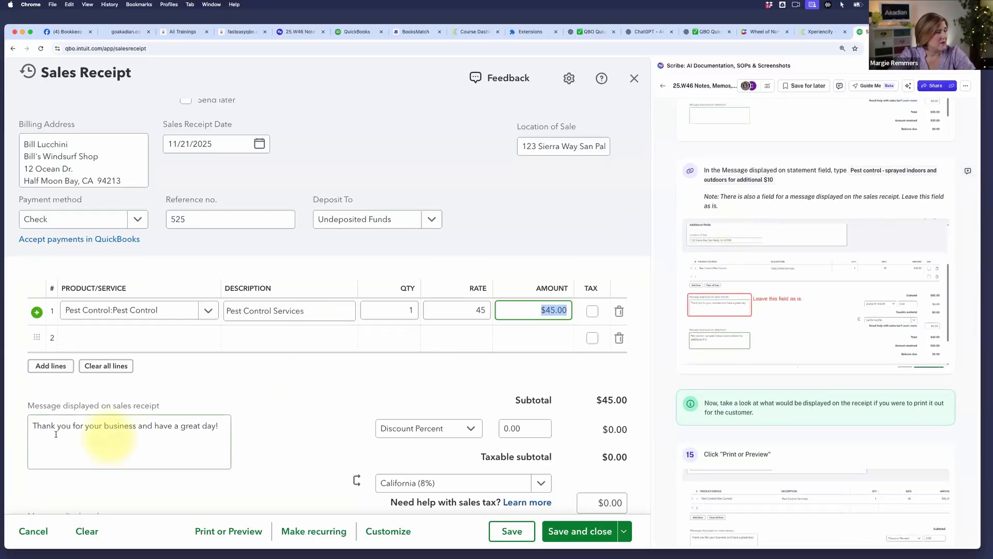
pyautogui.scroll(-3, 251, 413)
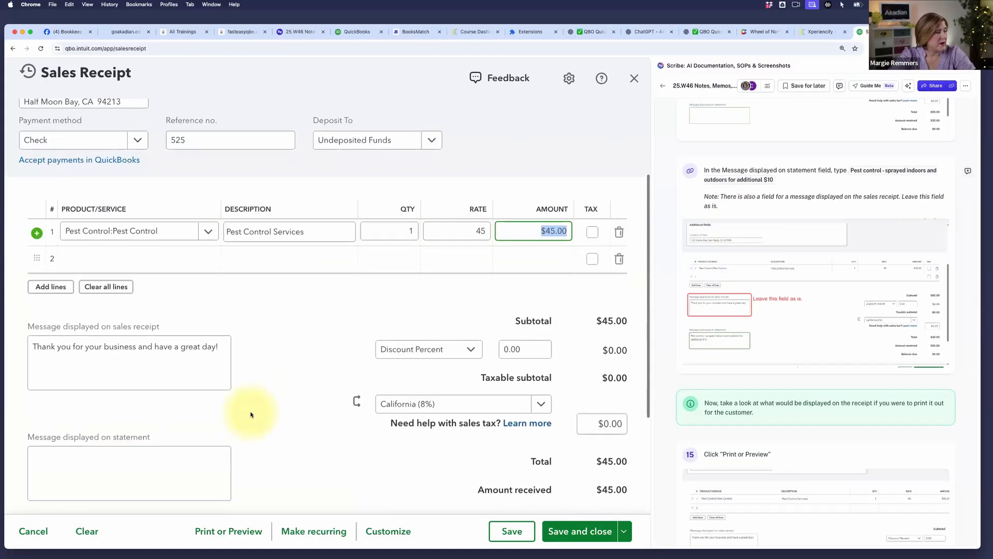
pyautogui.scroll(-1, 251, 414)
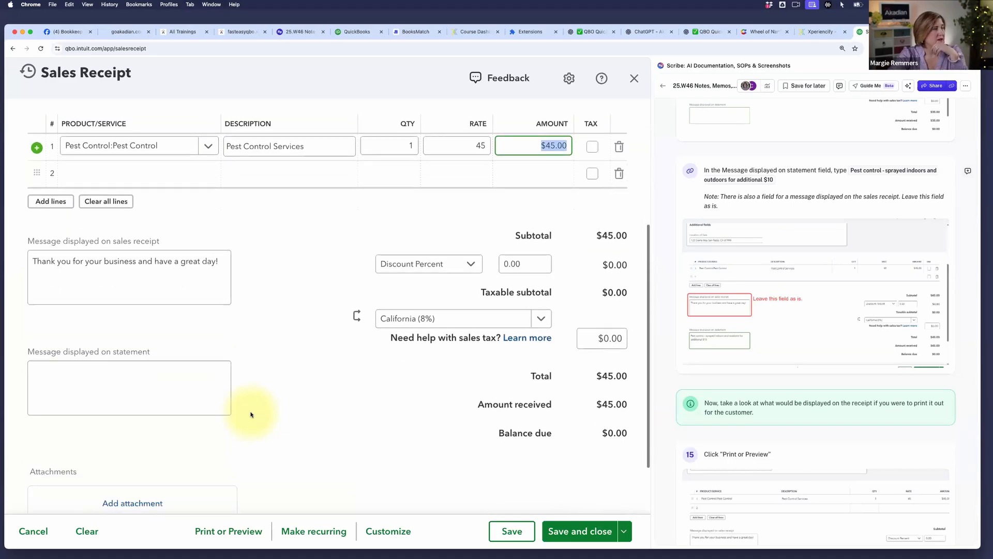
pyautogui.scroll(-1, 31, 324)
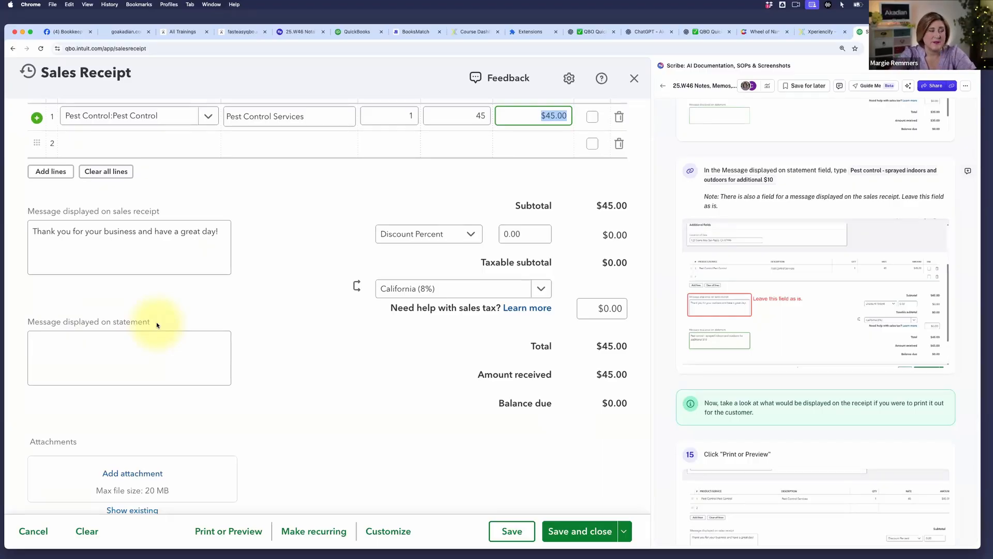
pyautogui.click(170, 333)
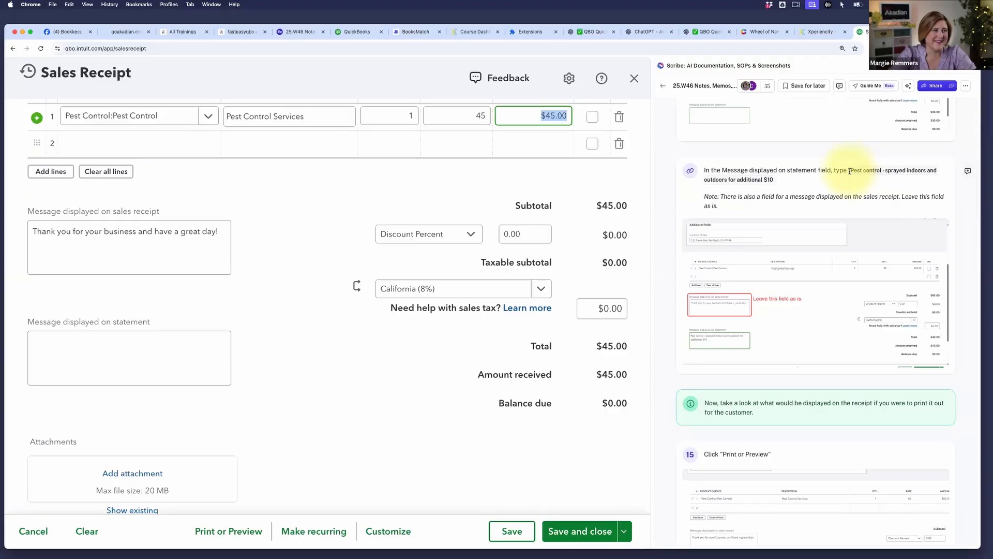
pyautogui.moveTo(850, 170); pyautogui.dragTo(776, 181)
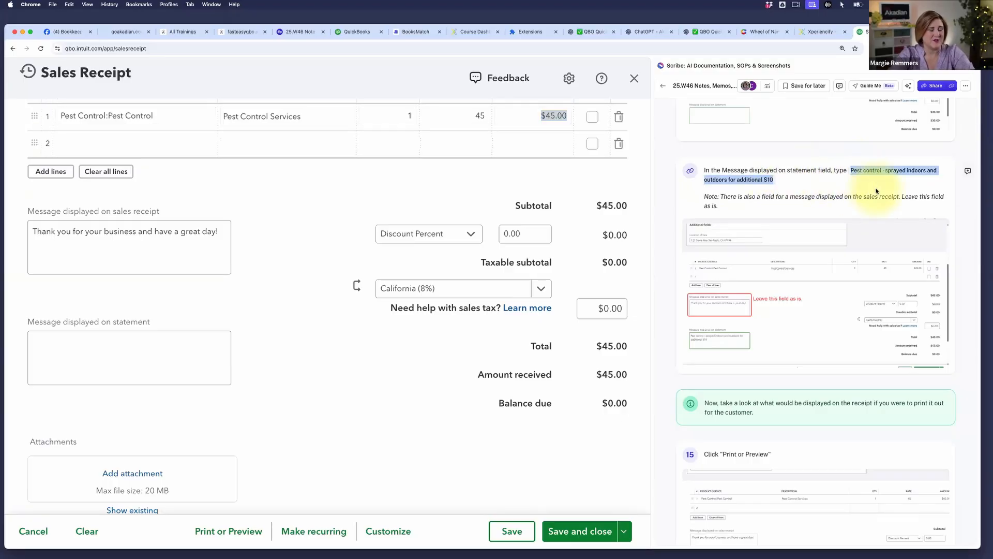
pyautogui.press('super+c')
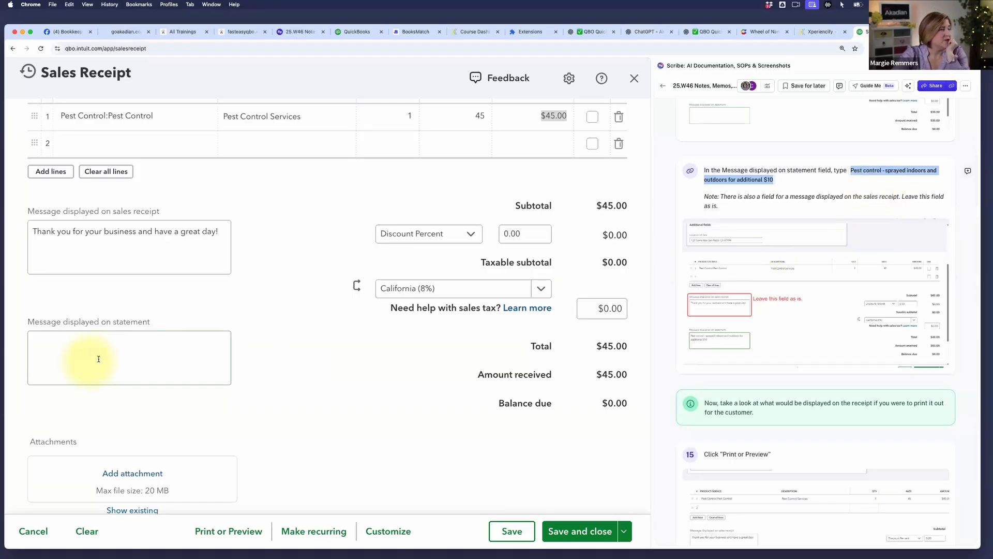
pyautogui.click(106, 357)
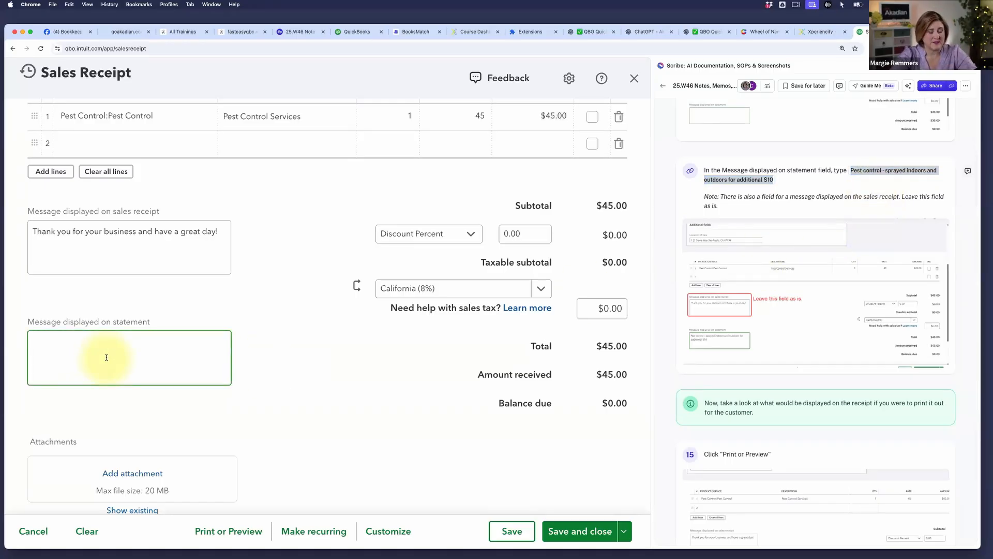
pyautogui.press('super+v')
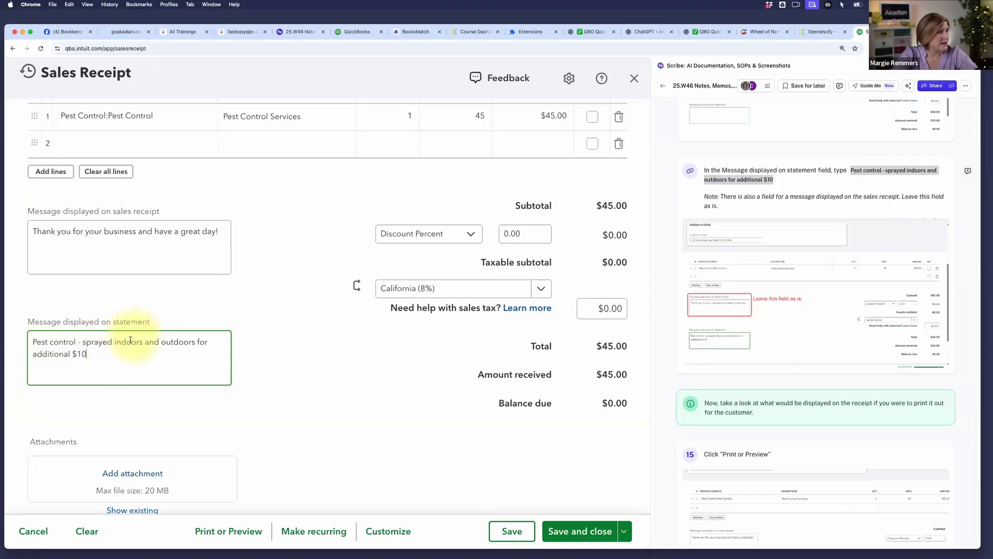
# - Compare the pest control line's description with the statement message, and read guide steps 15 and 16 on previewing the receipt
pyautogui.click(316, 120)
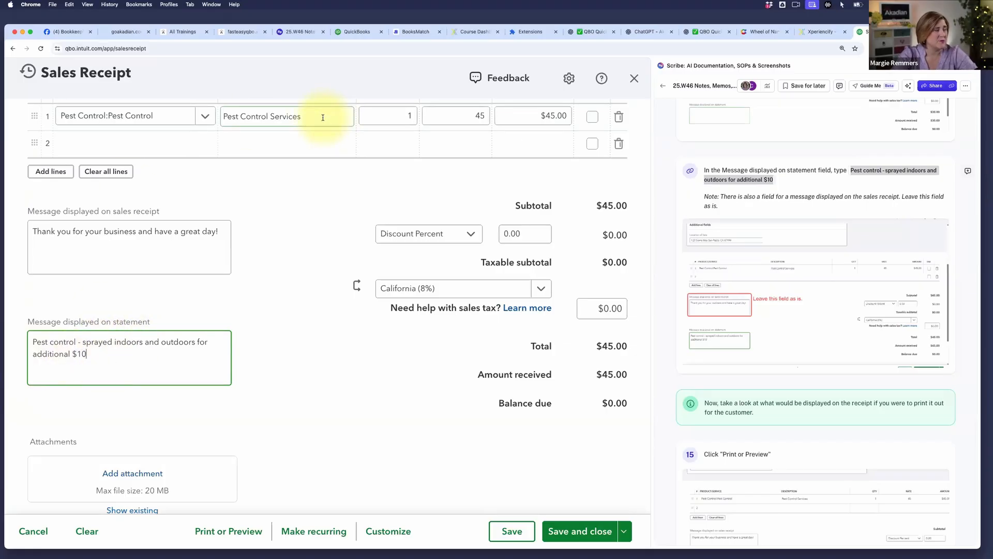
pyautogui.click(323, 118)
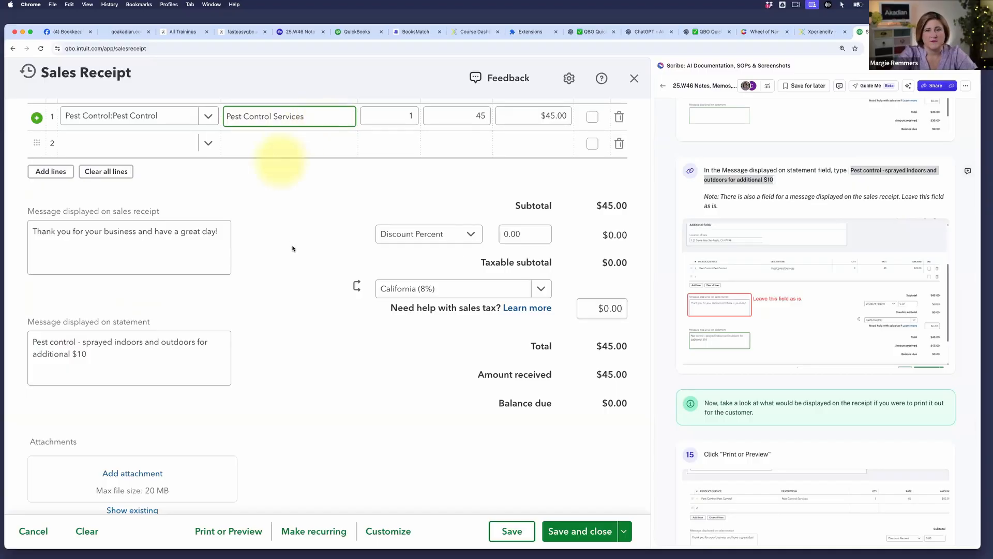
pyautogui.click(133, 365)
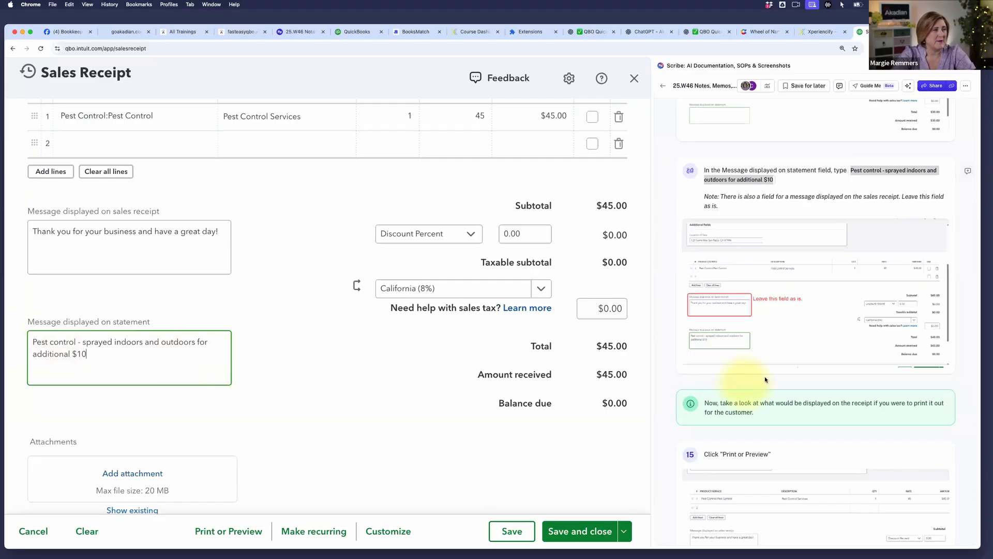
pyautogui.scroll(-1, 788, 385)
pyautogui.scroll(-3, 788, 385)
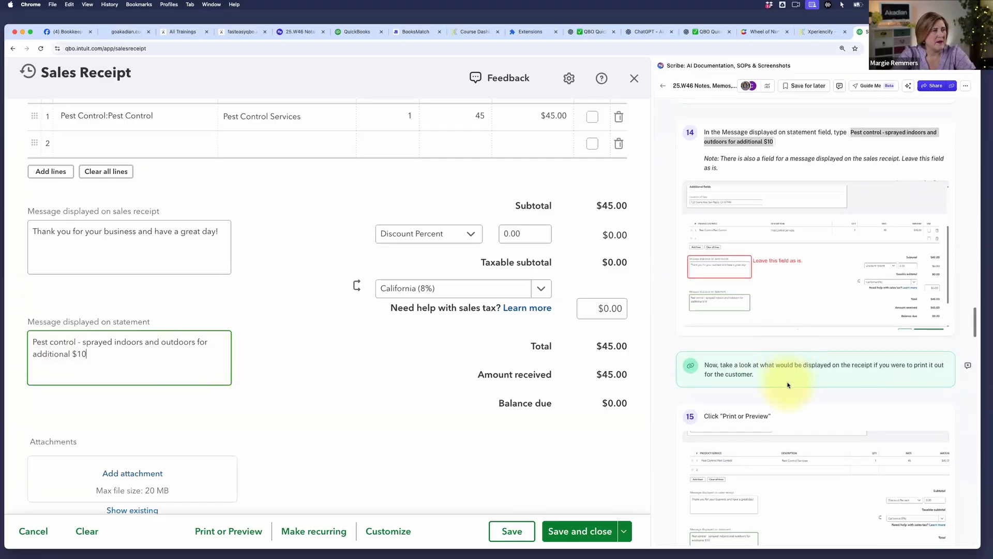
pyautogui.scroll(-10, 738, 226)
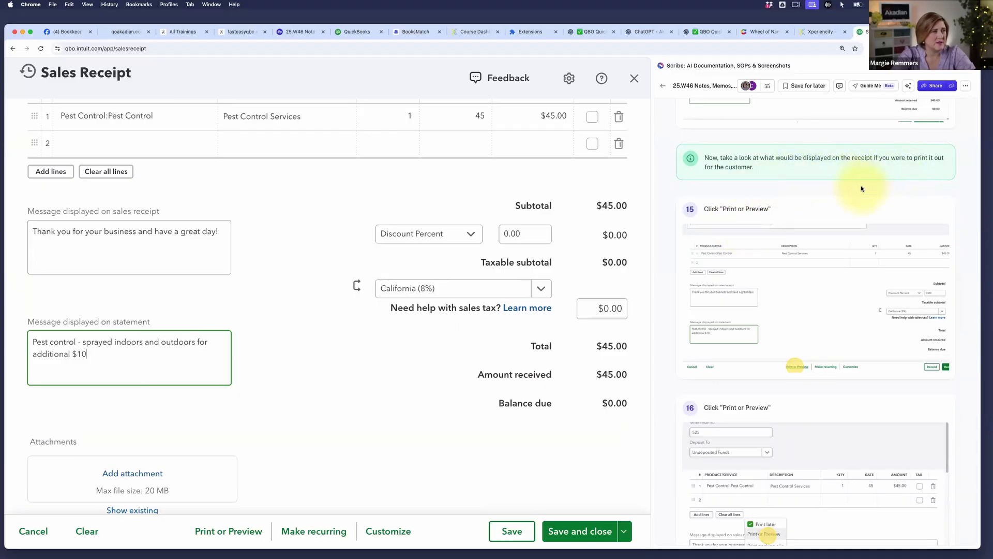
pyautogui.scroll(-1, 861, 185)
pyautogui.scroll(2, 243, 483)
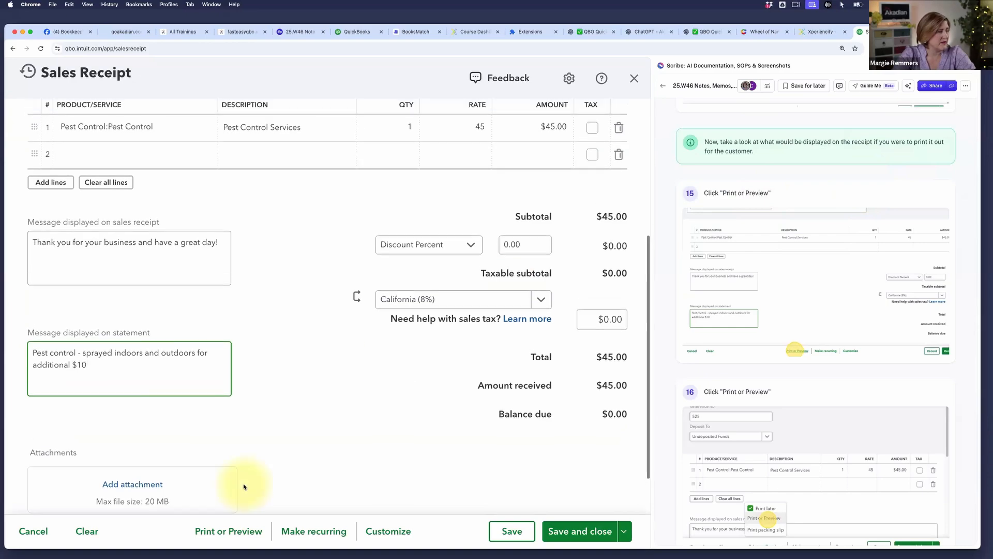
# - Open the sales receipt's print preview and compare its activity line and customer message with the guide's note on displayed fields
pyautogui.click(231, 534)
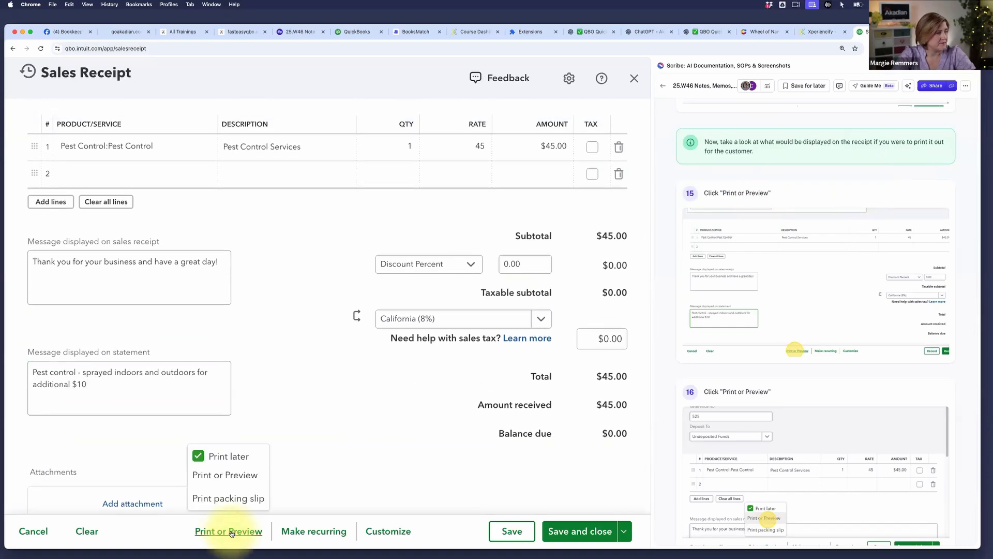
pyautogui.click(216, 482)
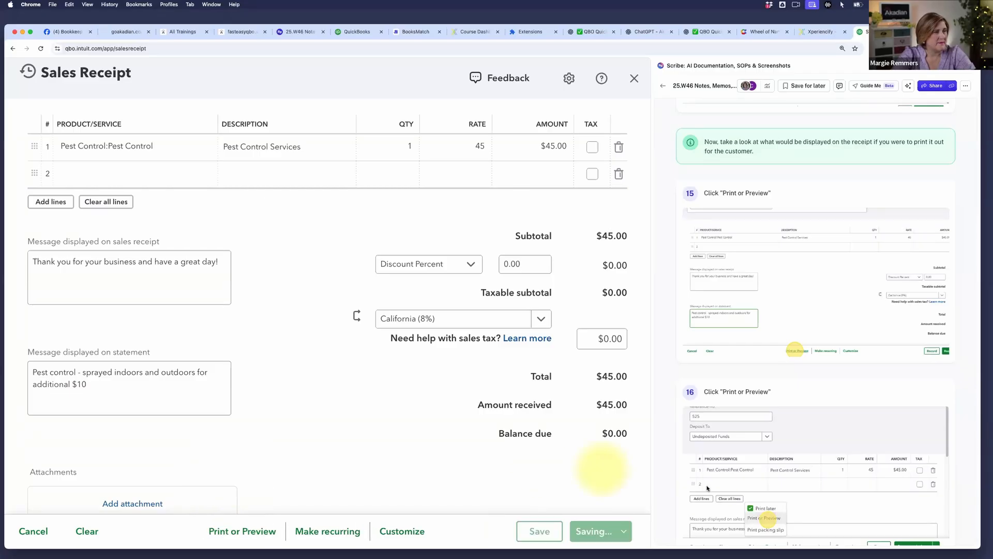
pyautogui.scroll(-5, 764, 475)
pyautogui.scroll(-4, 764, 475)
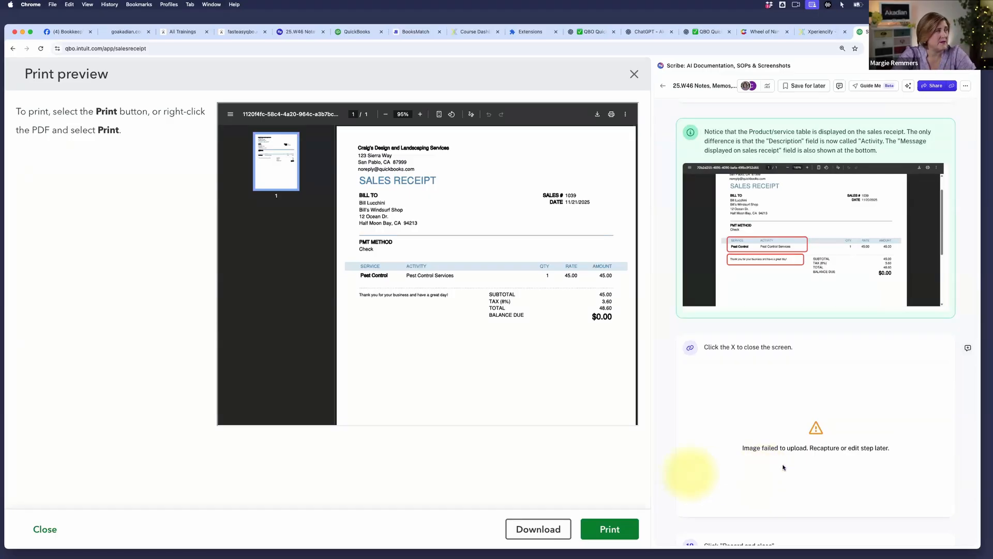
pyautogui.scroll(-1, 717, 419)
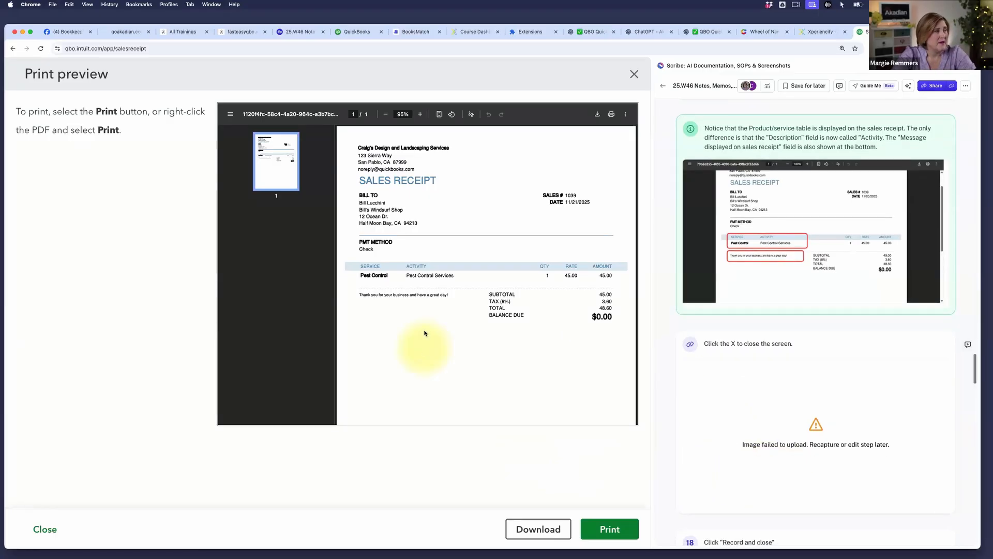
pyautogui.scroll(-2, 362, 305)
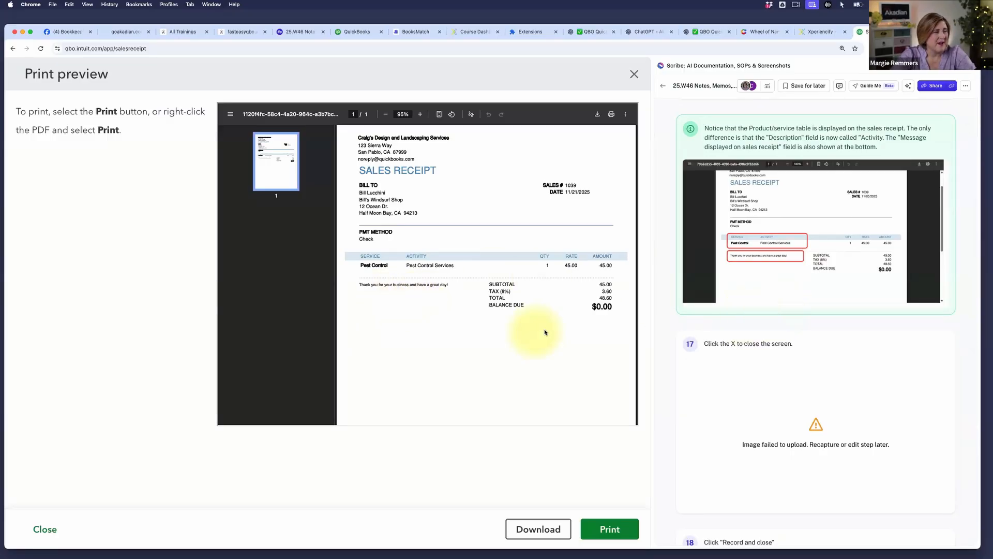
# - Look through the guide's steps from 17 onward and reload the guide's frame because of the failed images
pyautogui.scroll(-6, 777, 348)
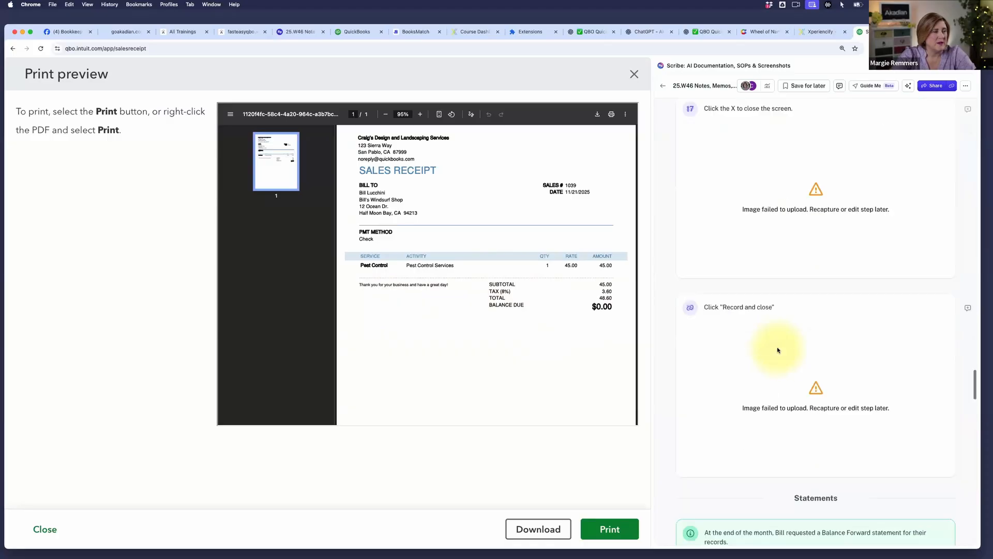
pyautogui.scroll(-8, 777, 349)
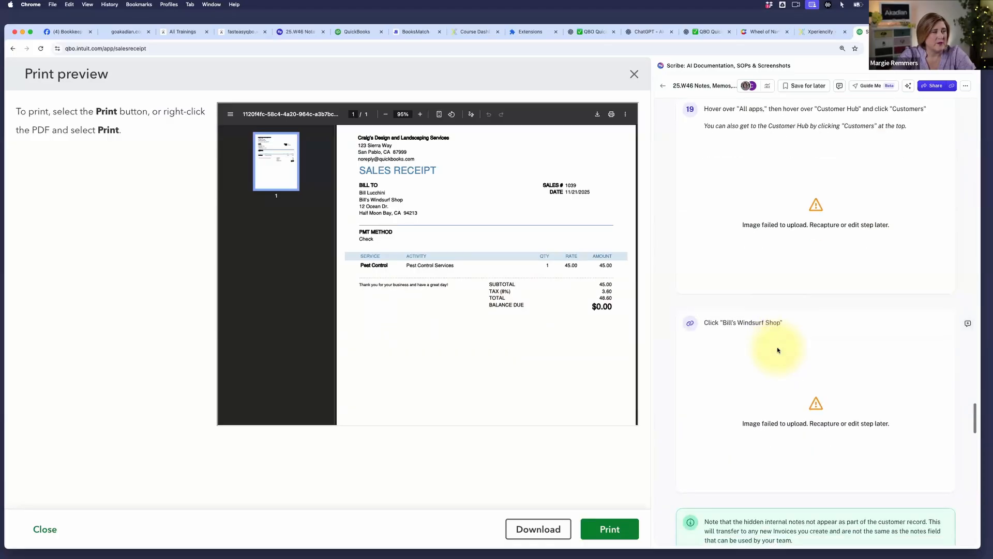
pyautogui.scroll(12, 778, 349)
pyautogui.scroll(-3, 777, 350)
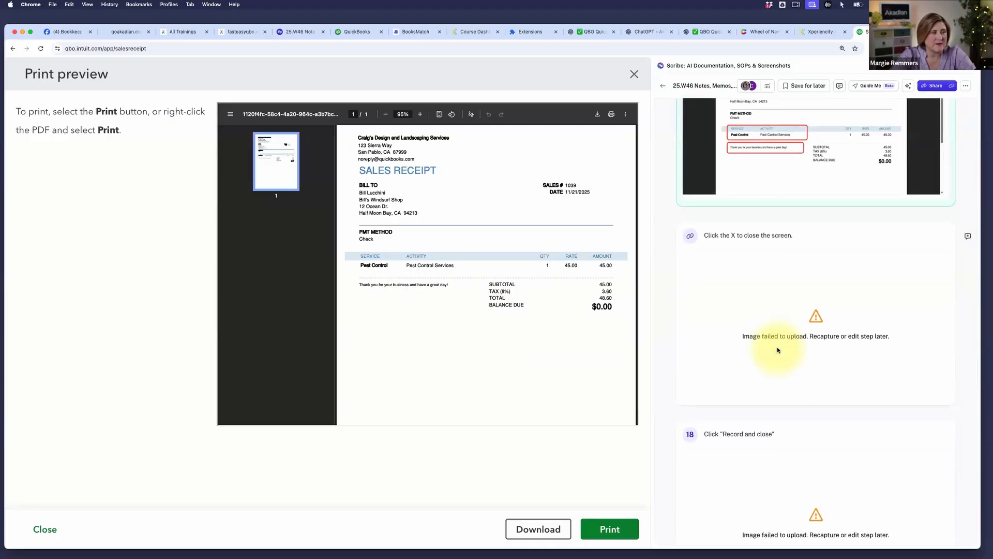
pyautogui.scroll(1, 769, 303)
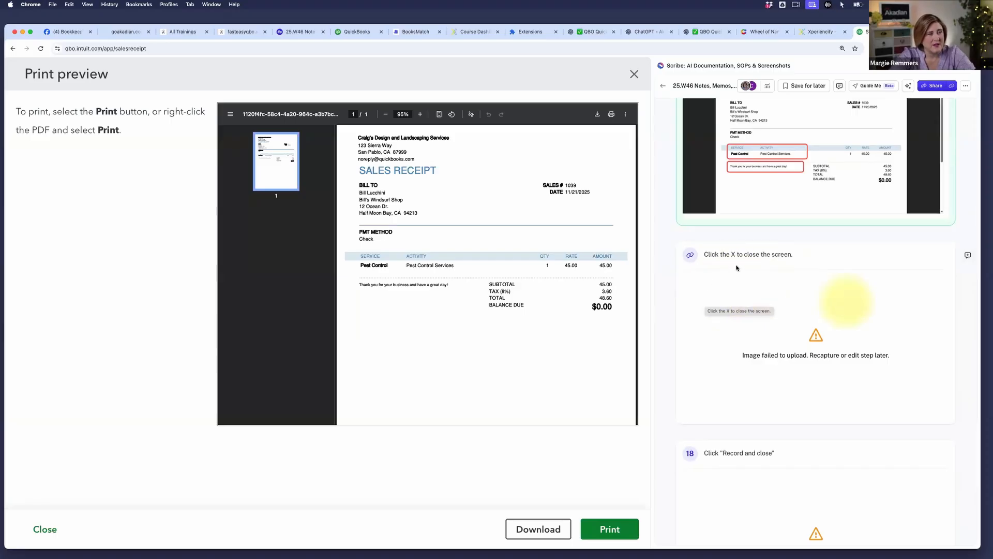
pyautogui.rightClick(784, 287)
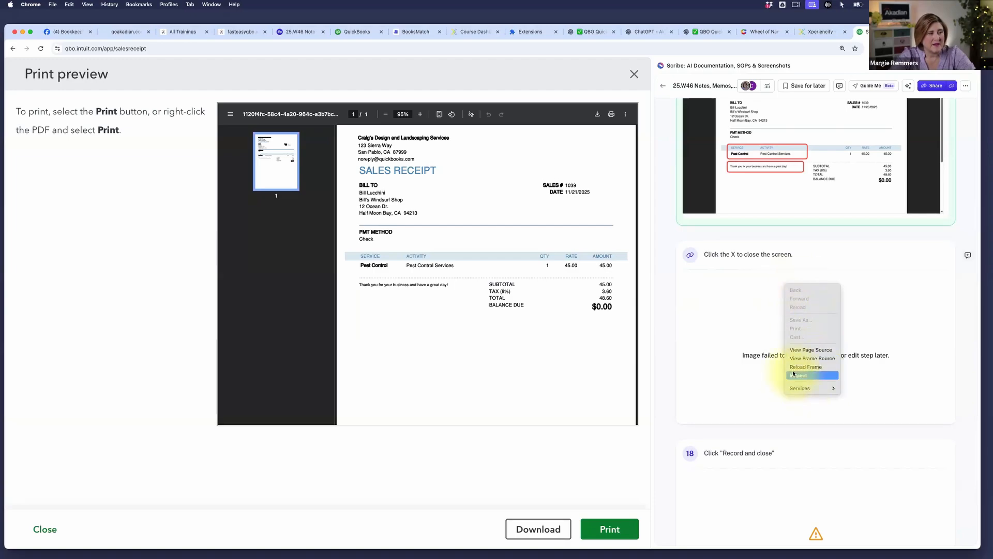
pyautogui.click(824, 369)
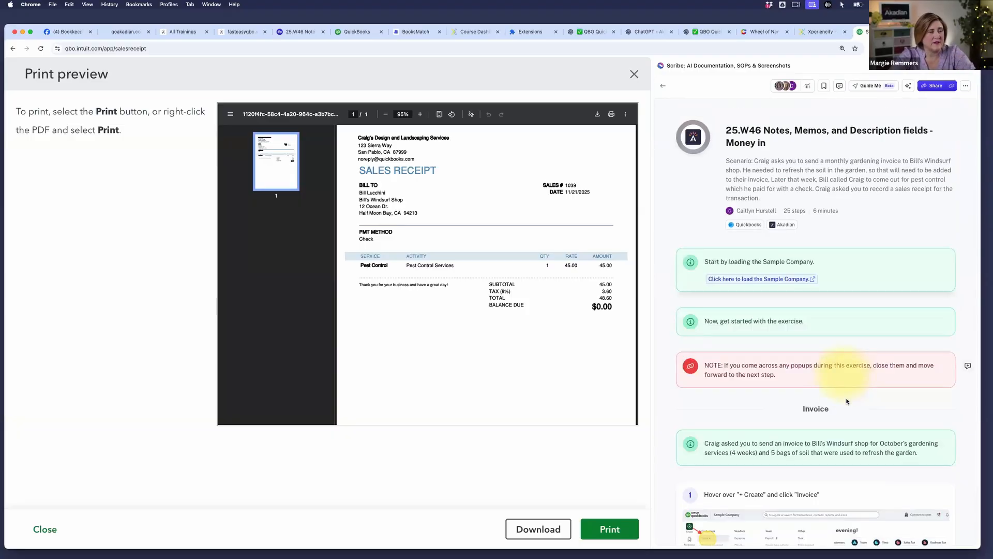
# - Find the place in the reloaded guide again and read steps 17 and 18 on closing the preview and recording the receipt
pyautogui.scroll(-15, 853, 389)
pyautogui.scroll(-20, 854, 390)
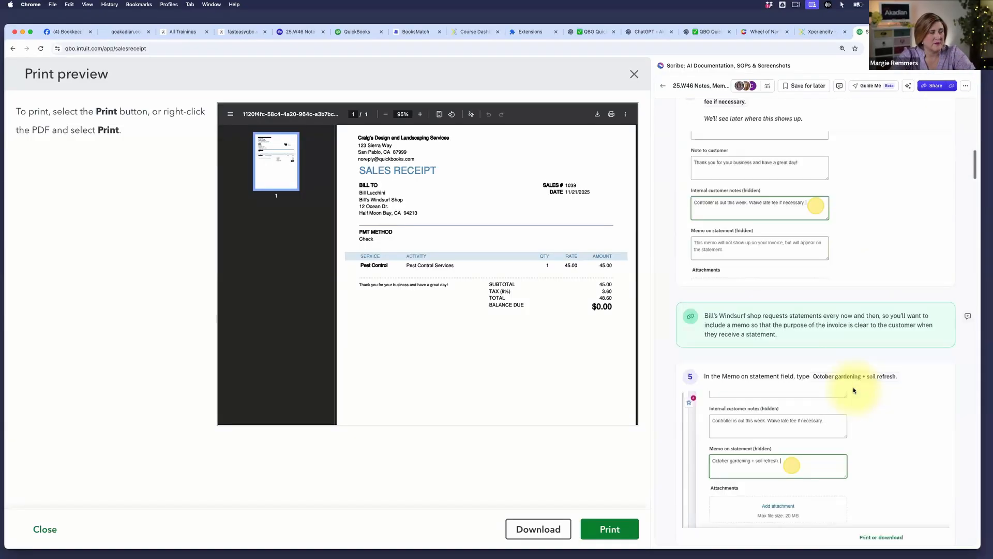
pyautogui.scroll(-5, 853, 388)
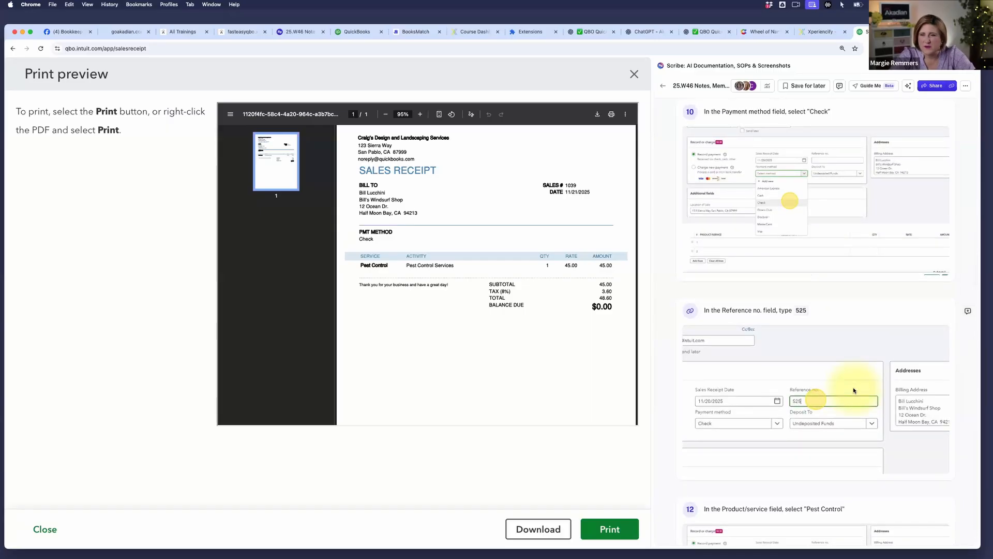
pyautogui.scroll(-5, 852, 389)
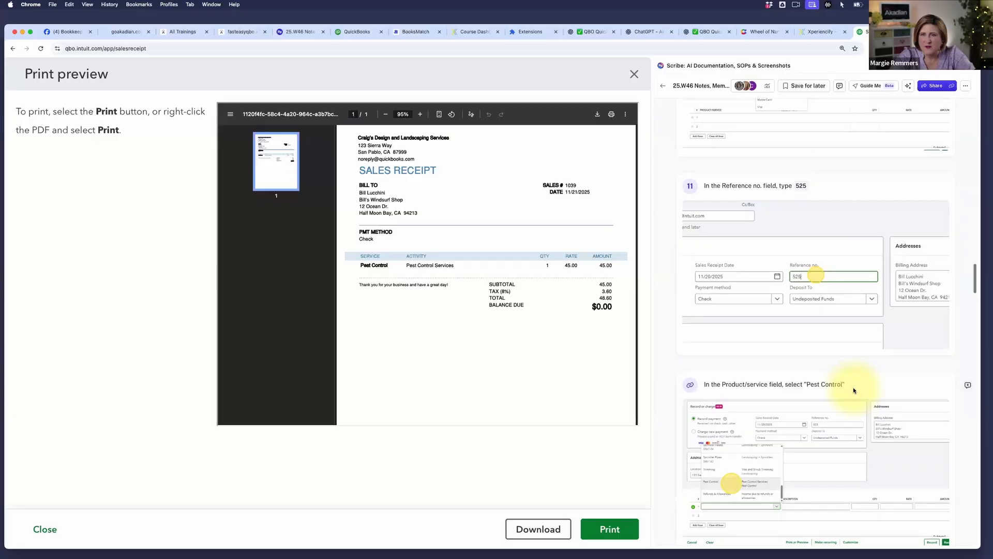
pyautogui.scroll(-4, 854, 389)
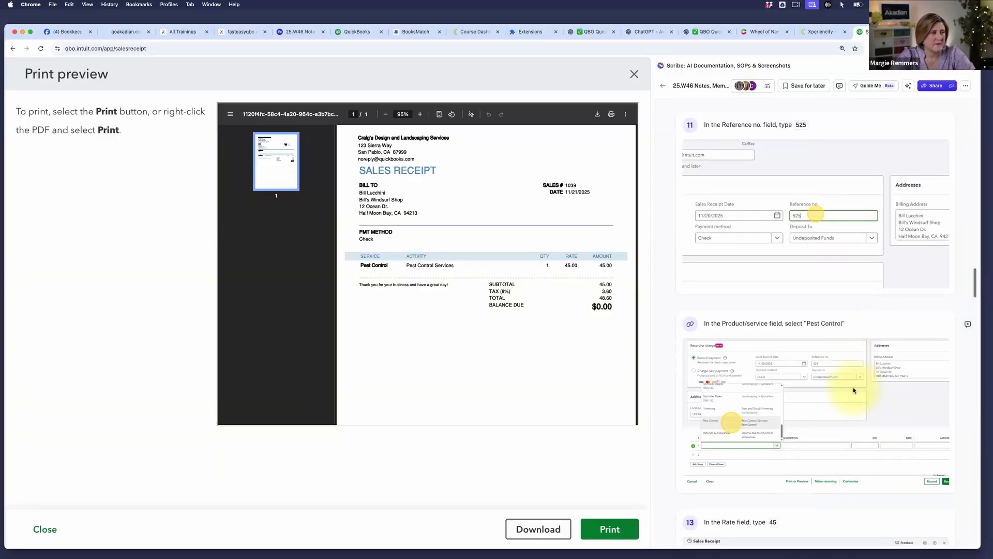
pyautogui.scroll(-1, 852, 387)
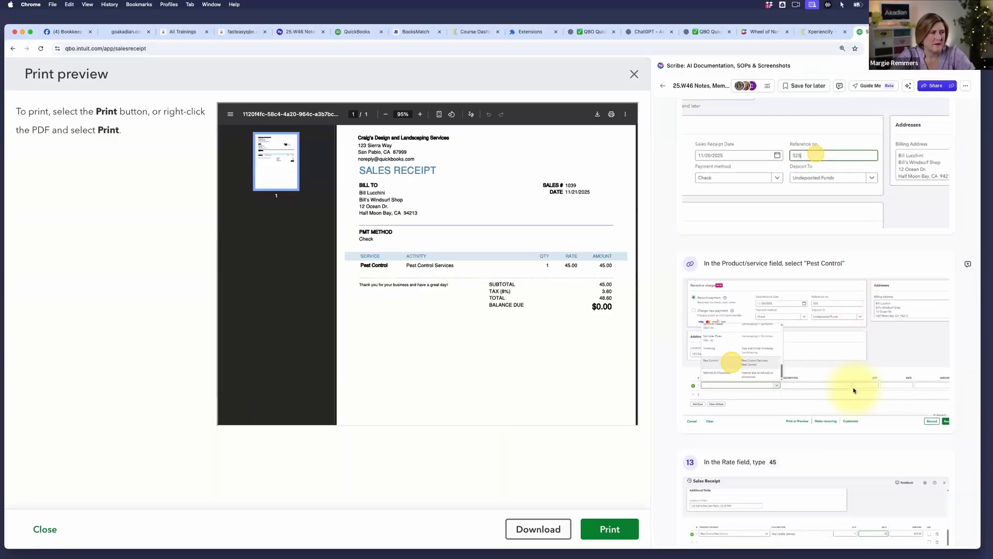
pyautogui.scroll(-15, 853, 387)
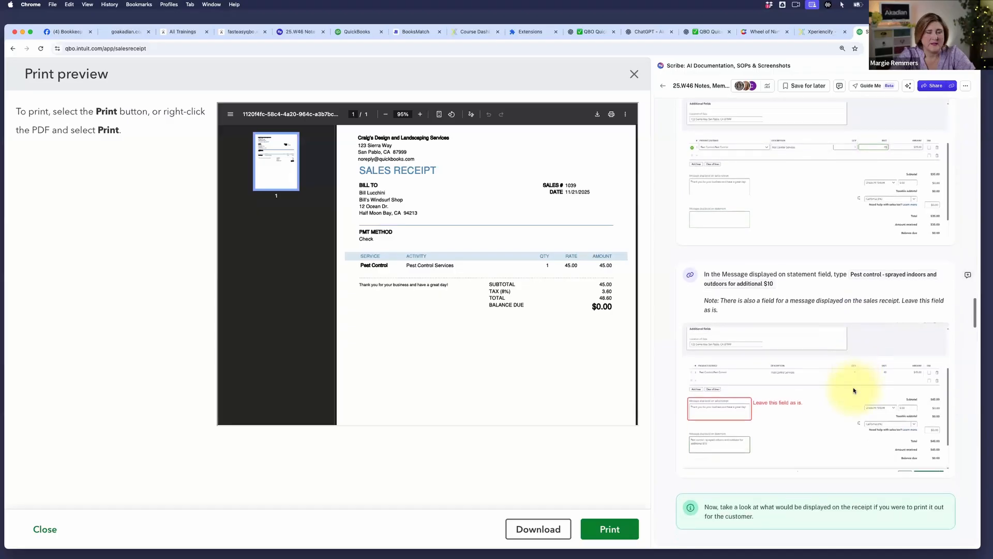
pyautogui.scroll(-5, 853, 387)
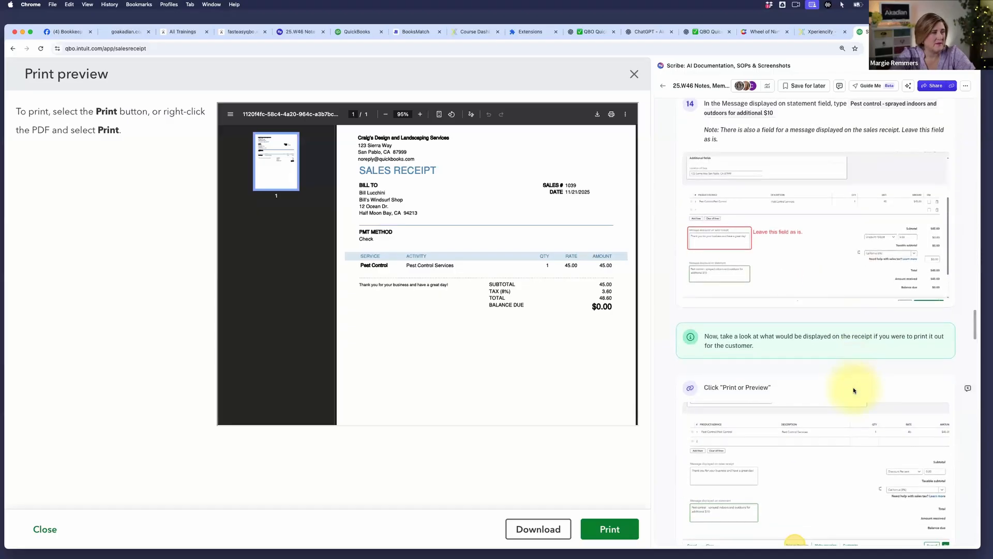
pyautogui.scroll(-12, 807, 337)
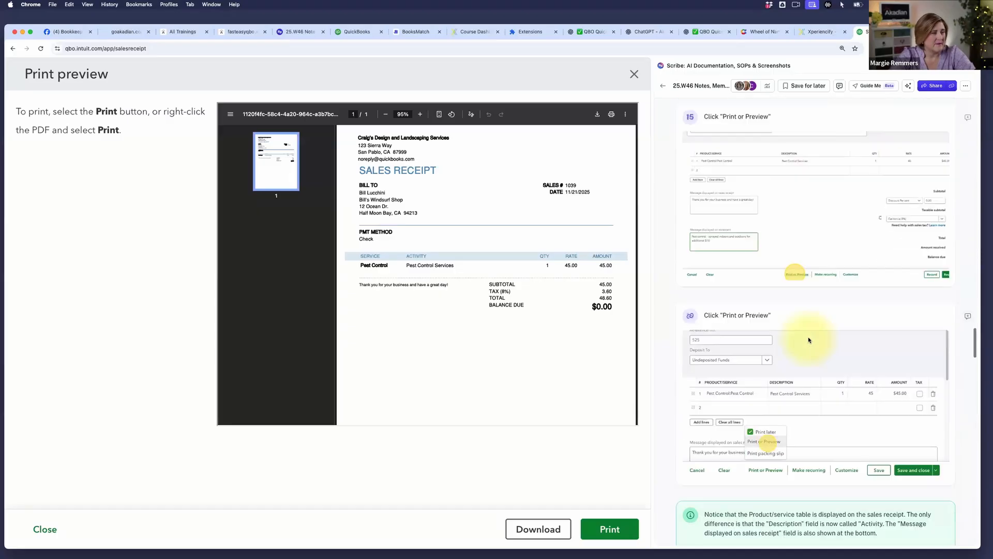
pyautogui.scroll(-12, 809, 339)
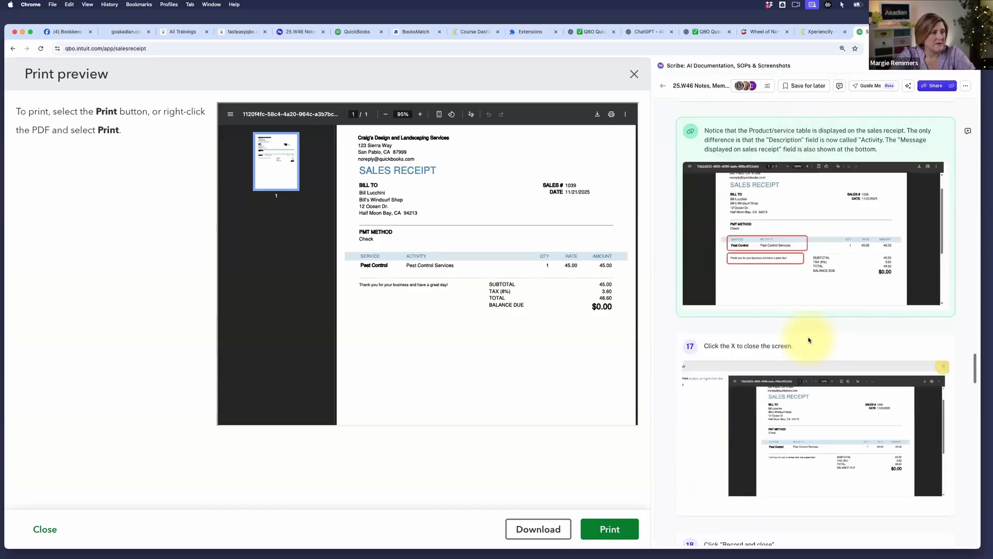
pyautogui.scroll(-1, 799, 336)
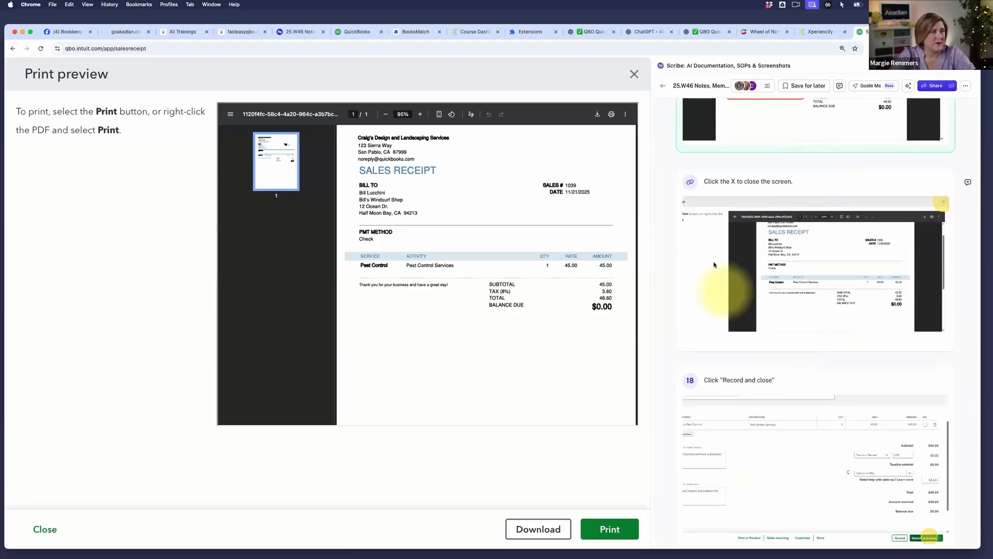
pyautogui.scroll(-1, 693, 186)
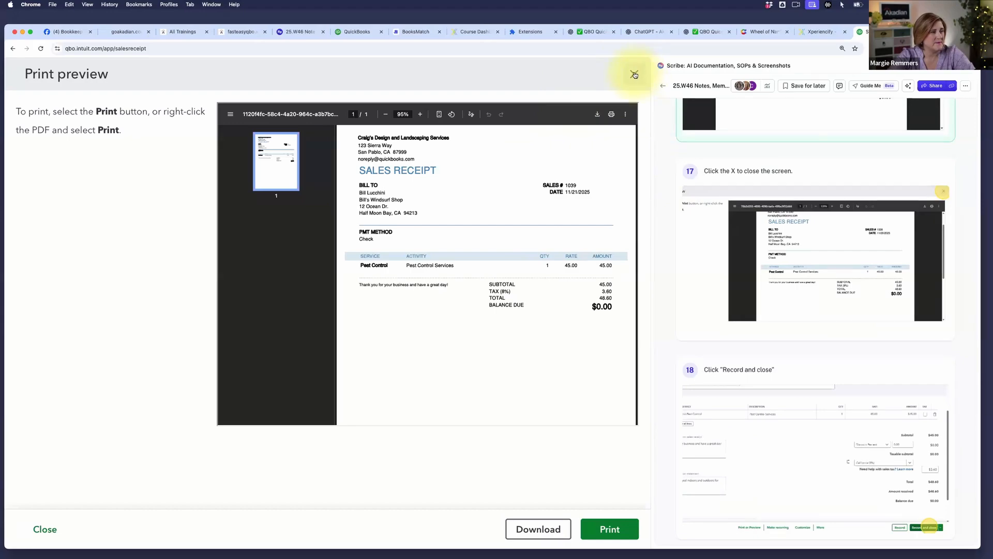
# - Close the print preview, check guide step 18, and save and close the pest control sales receipt
pyautogui.click(634, 74)
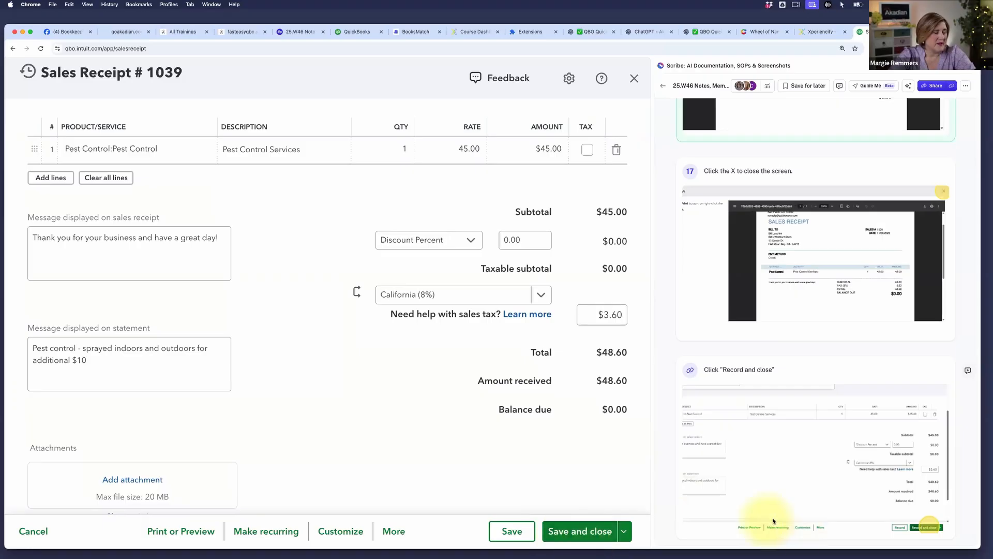
pyautogui.scroll(-3, 772, 517)
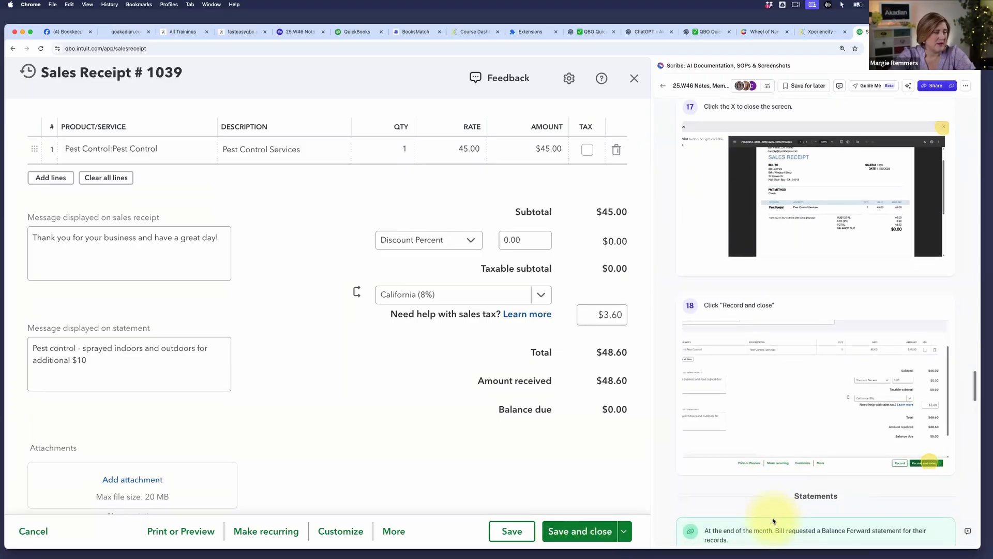
pyautogui.scroll(1, 772, 517)
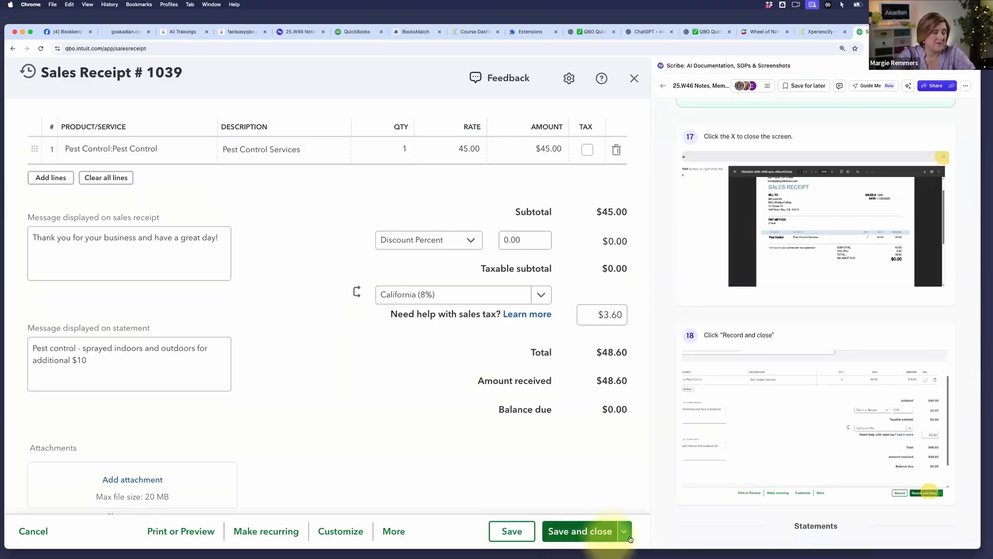
pyautogui.click(546, 538)
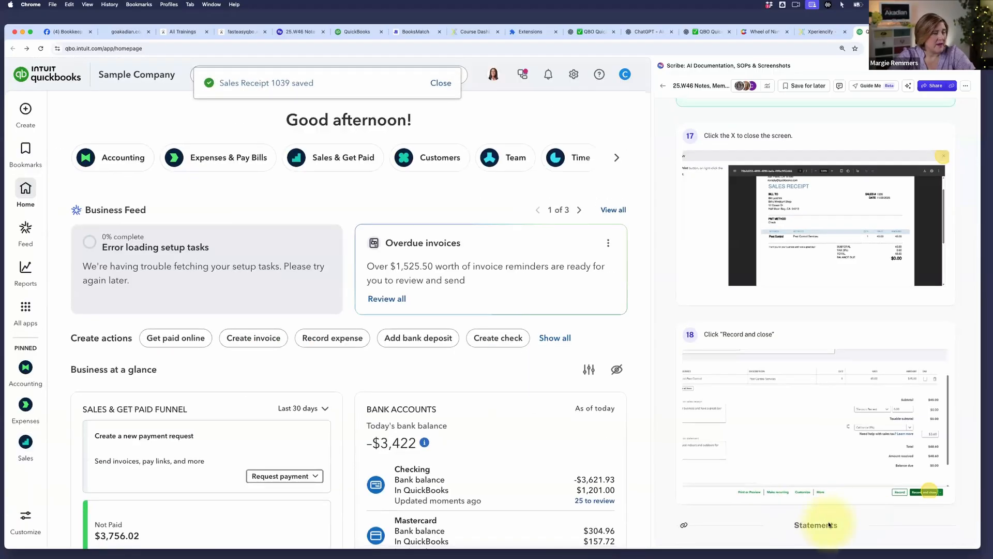
# - Read the guide's Statements scenario and step 19, and open the Customers list in the Customer Hub
pyautogui.scroll(-3, 828, 525)
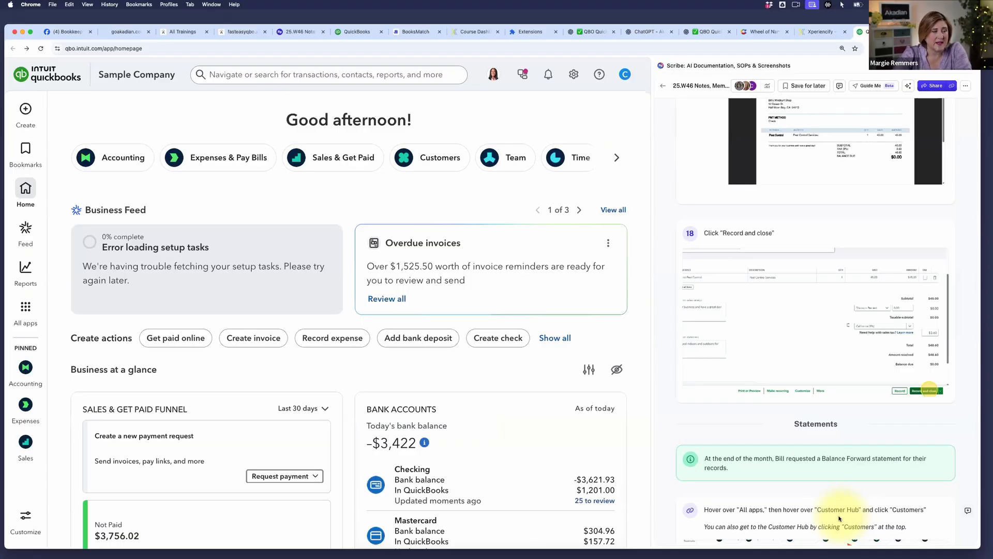
pyautogui.scroll(-5, 841, 514)
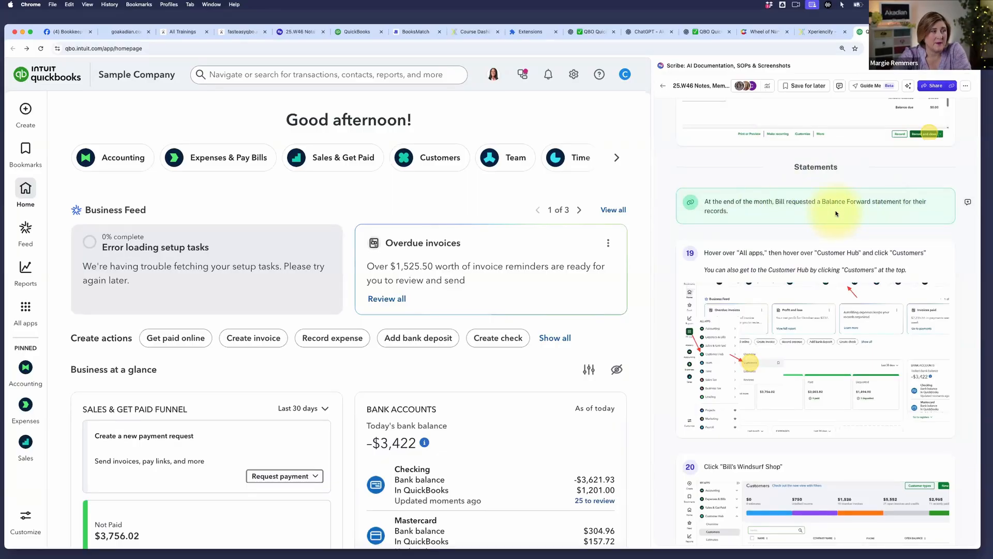
pyautogui.scroll(-1, 767, 217)
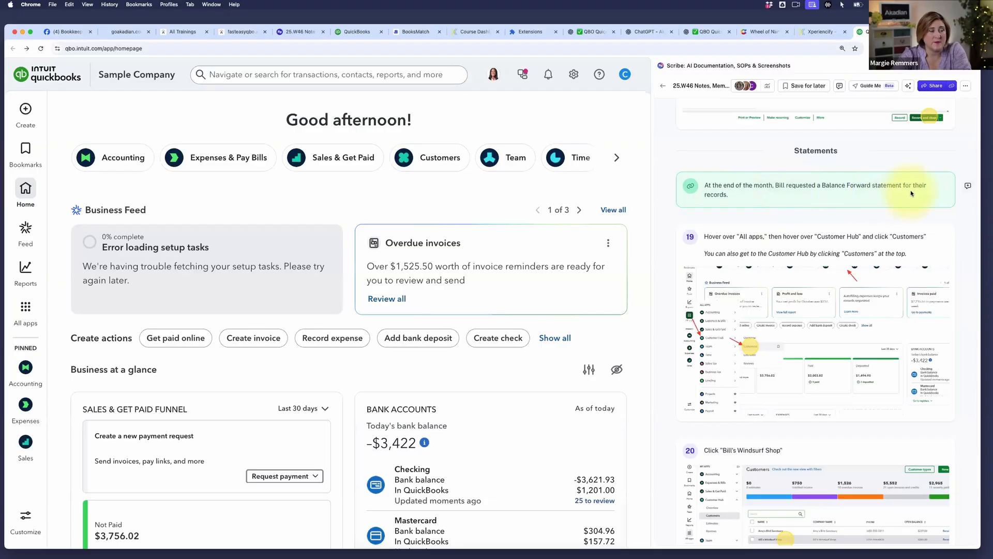
pyautogui.scroll(-2, 893, 201)
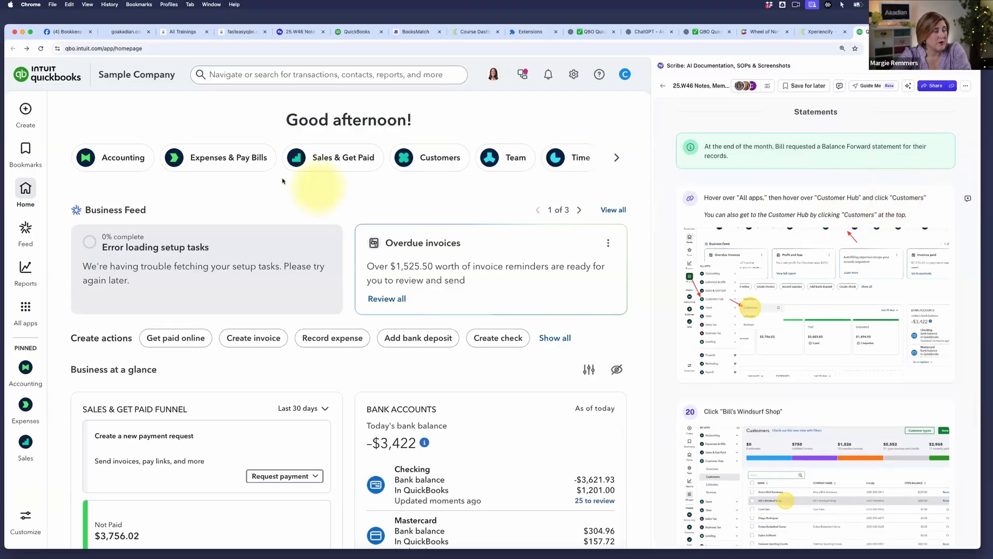
pyautogui.moveTo(25, 315)
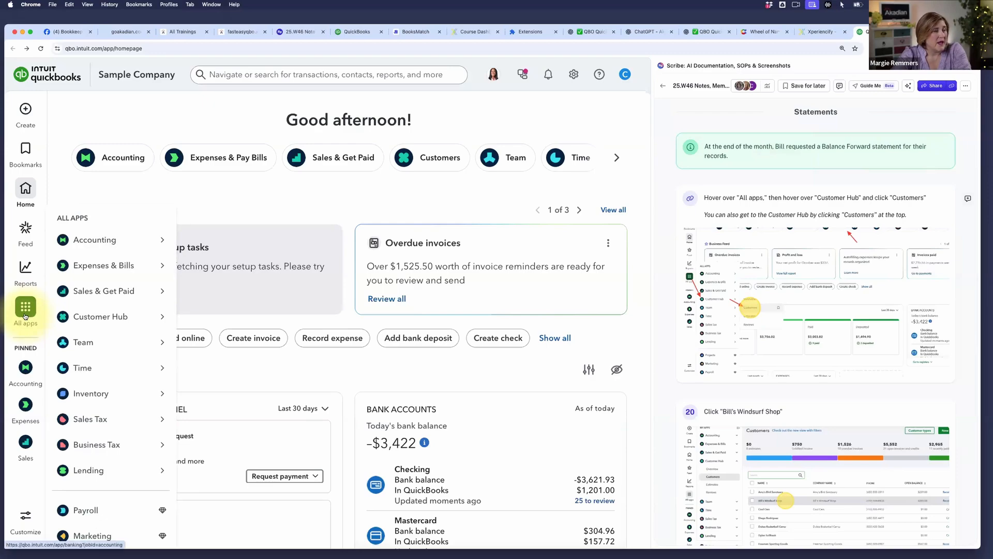
pyautogui.moveTo(109, 316)
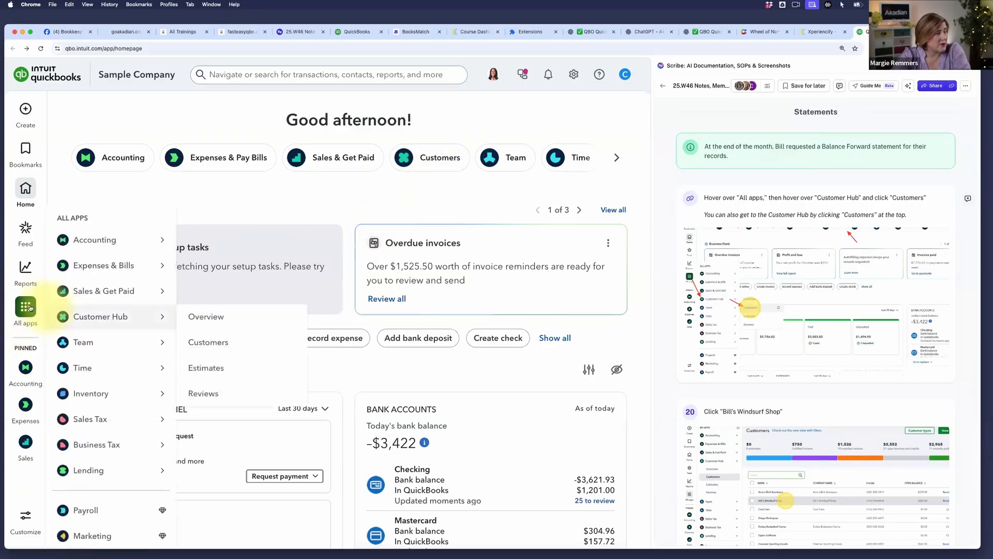
pyautogui.moveTo(142, 316)
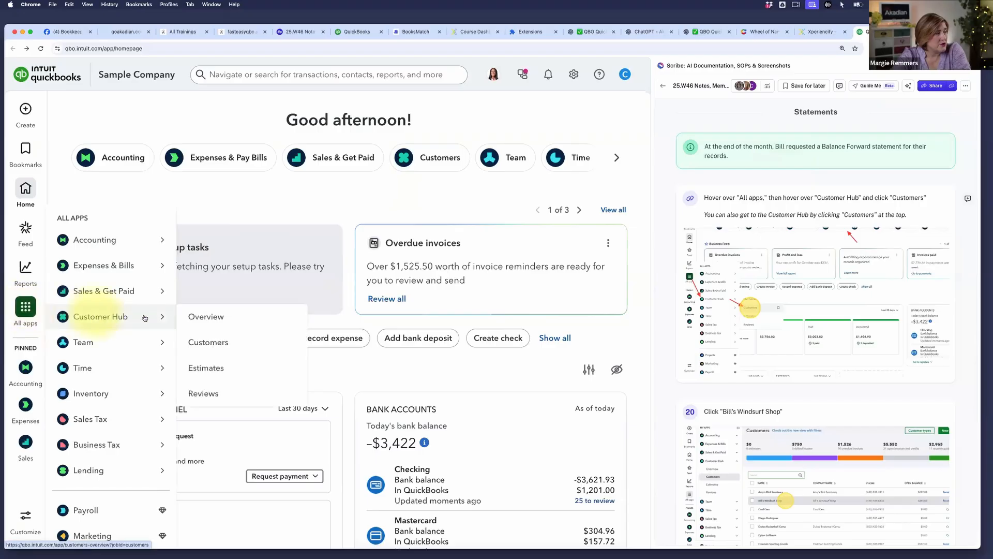
pyautogui.click(213, 346)
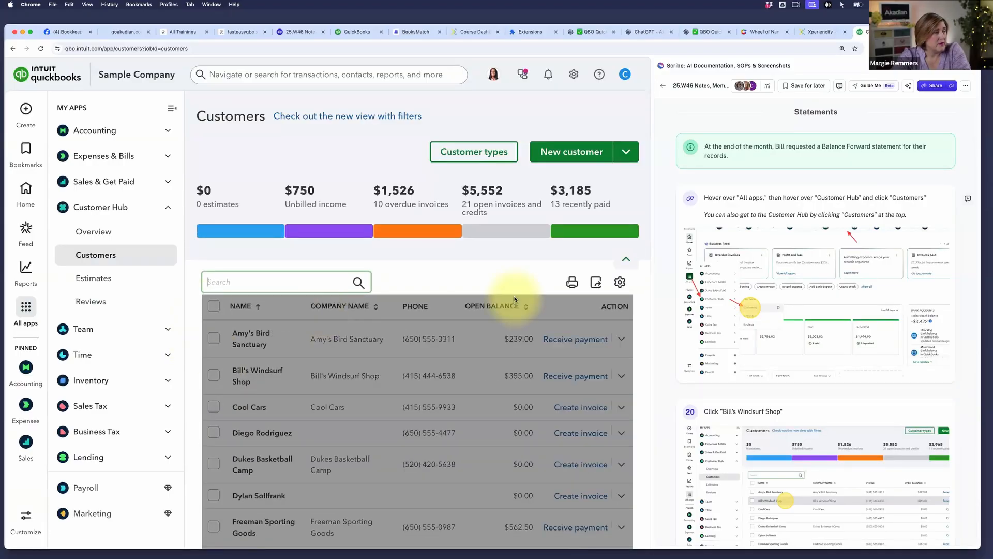
pyautogui.scroll(-1, 197, 238)
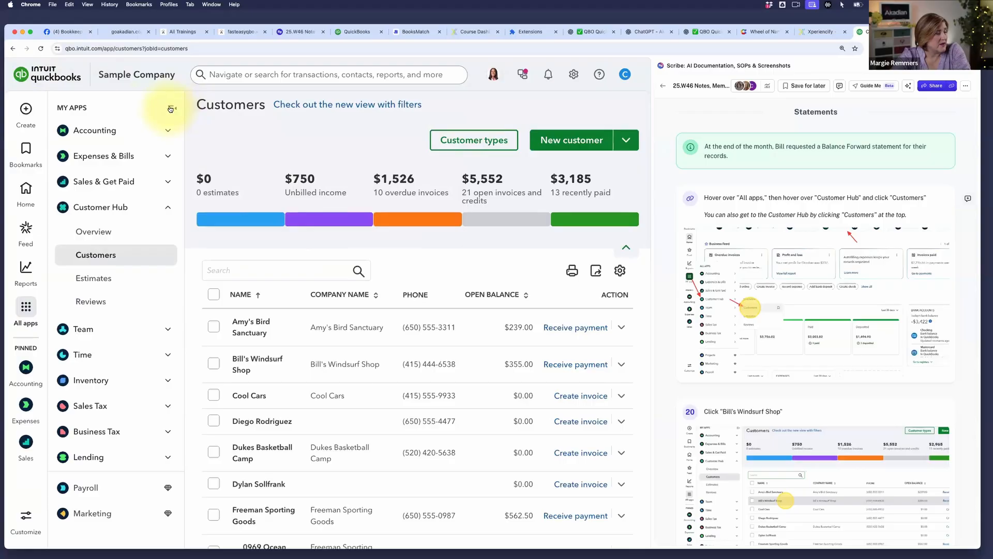
# - Collapse the list of apps and open the customer record of Bill's Windsurf Shop
pyautogui.click(172, 109)
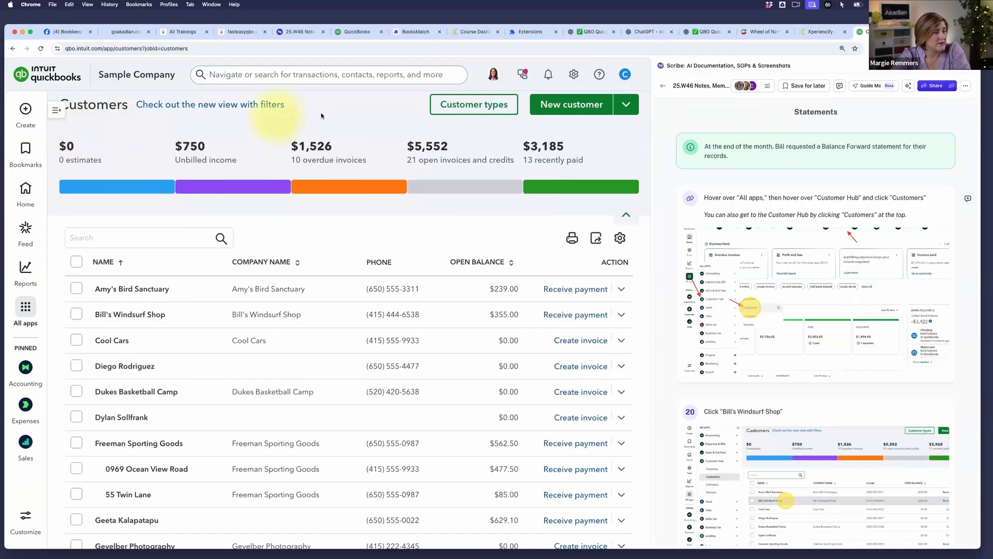
pyautogui.scroll(1, 188, 240)
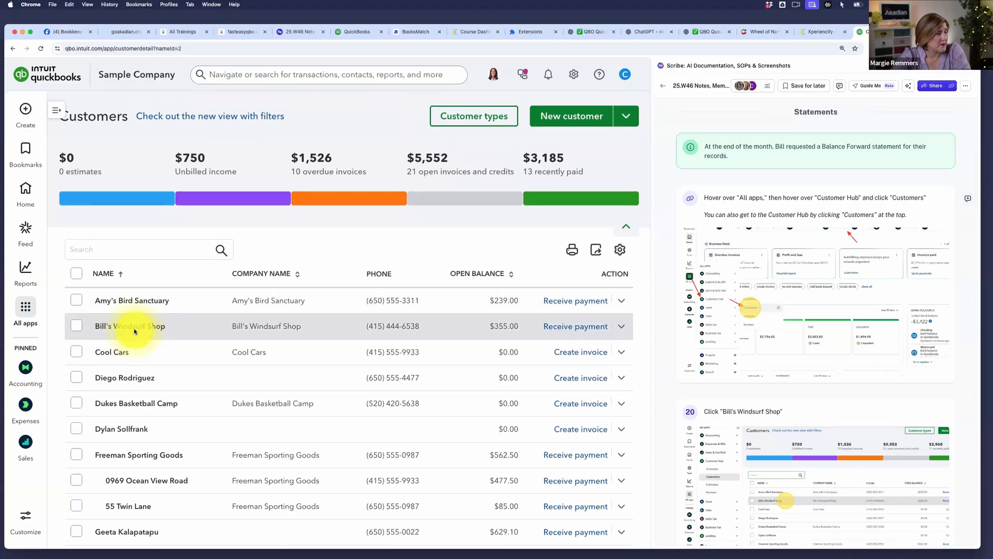
pyautogui.click(134, 331)
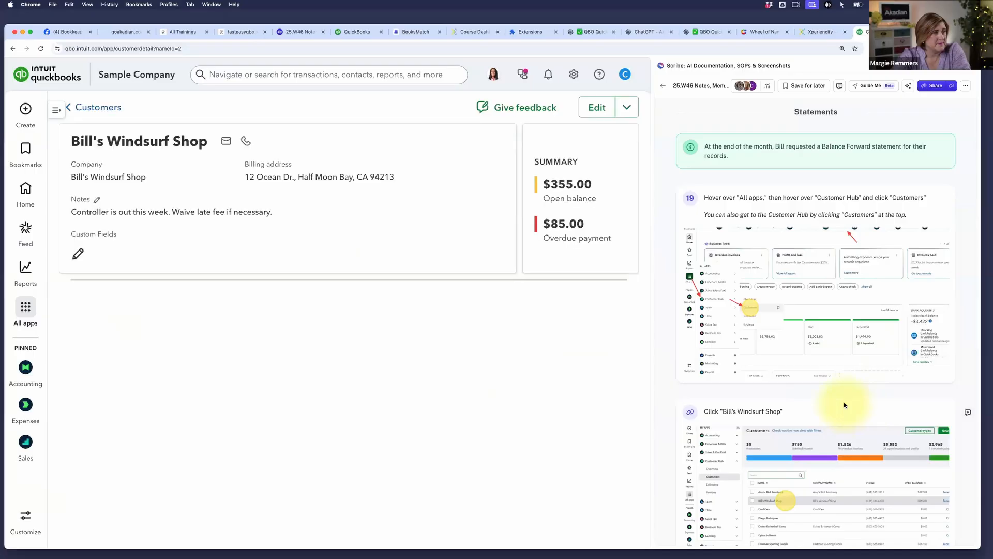
# - Read the guide's remark on hidden internal notes, dismiss the transaction details tour, and examine the customer's notes and transaction memos
pyautogui.scroll(-10, 844, 405)
pyautogui.scroll(-4, 845, 406)
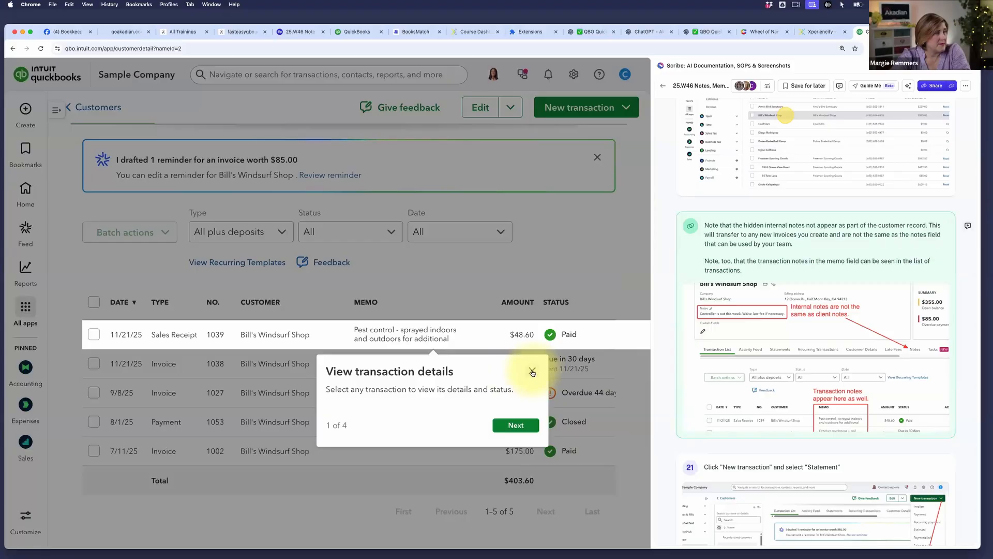
pyautogui.click(531, 372)
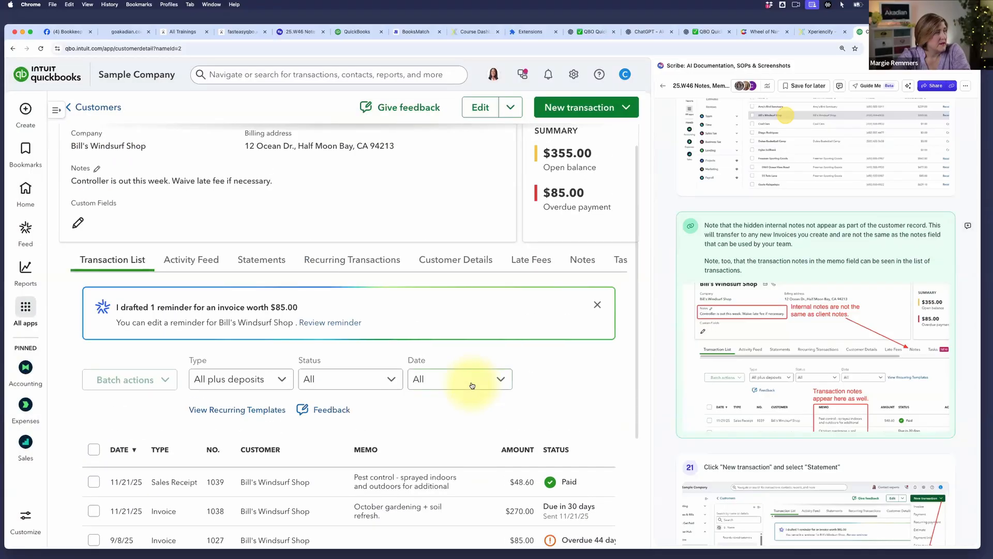
pyautogui.scroll(1, 471, 386)
pyautogui.scroll(-1, 150, 259)
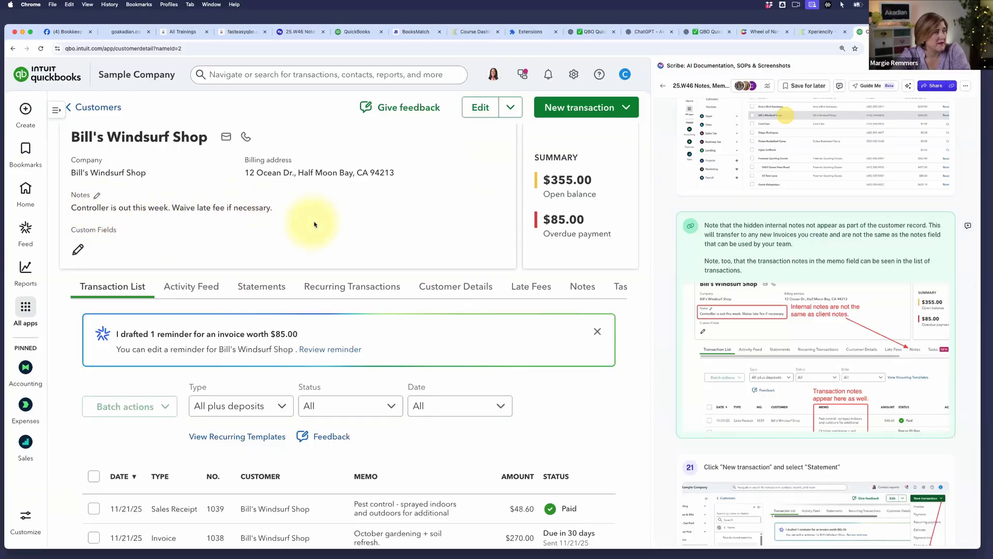
pyautogui.scroll(1, 313, 223)
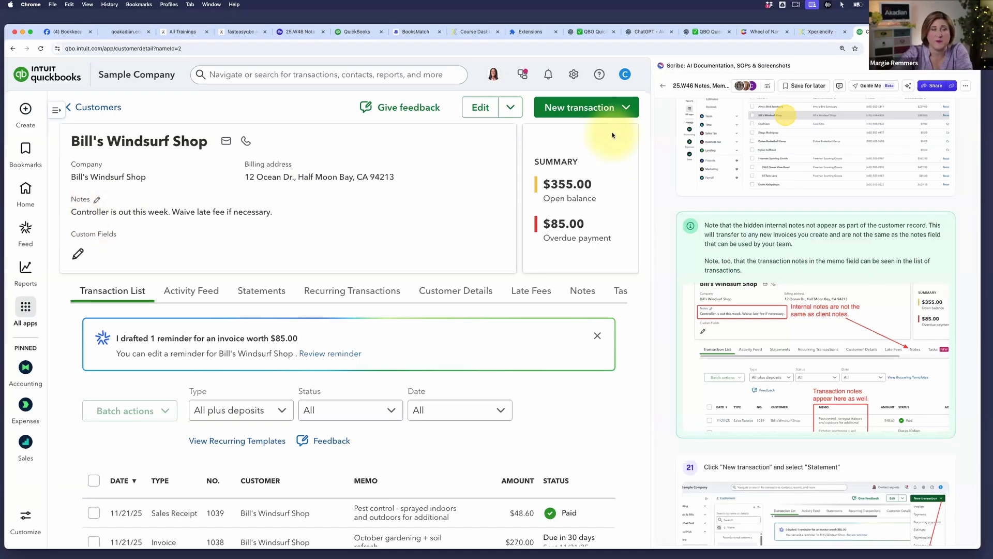
# - Start a new invoice for Bill's Windsurf Shop to check its internal customer notes, and leave it without saving
pyautogui.click(623, 106)
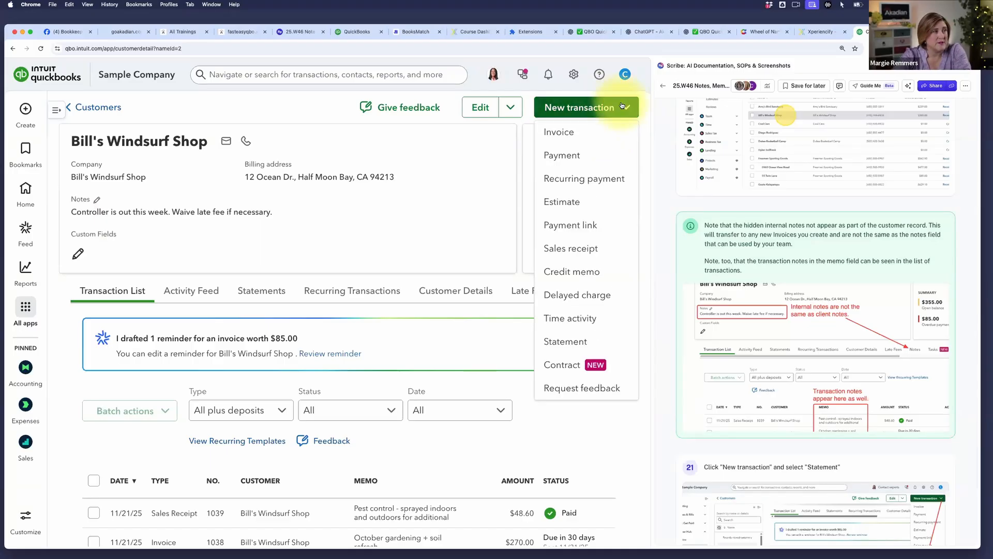
pyautogui.click(571, 133)
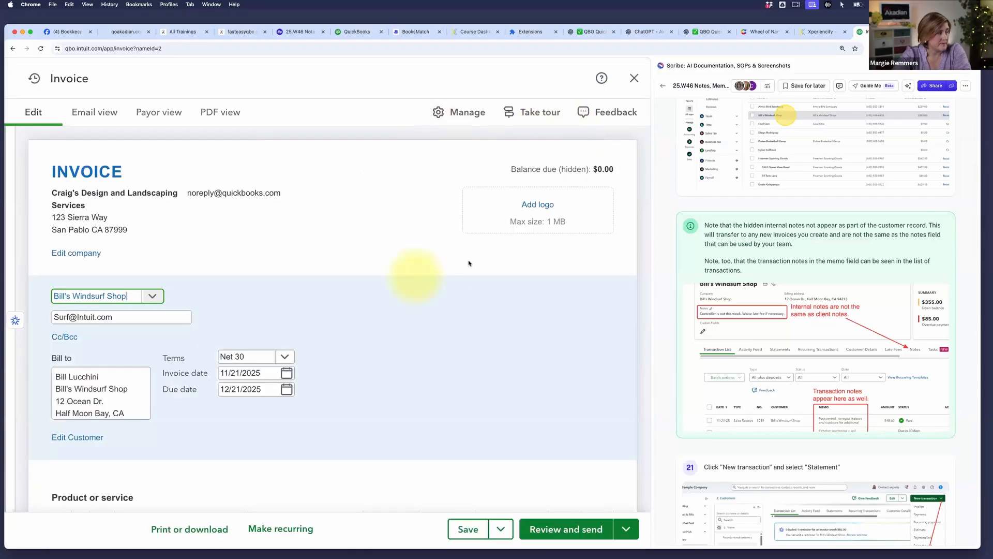
pyautogui.scroll(-5, 468, 260)
pyautogui.scroll(-10, 467, 260)
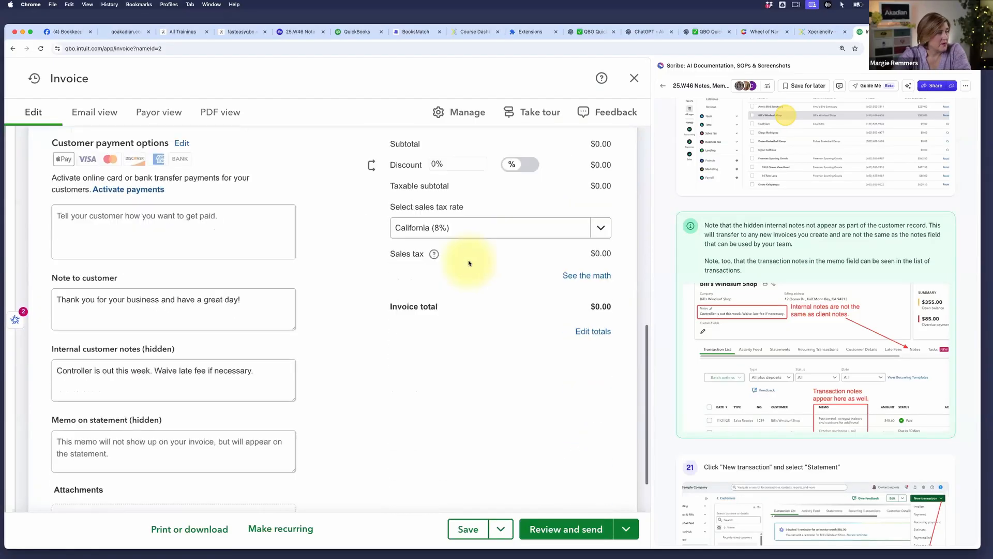
pyautogui.click(59, 334)
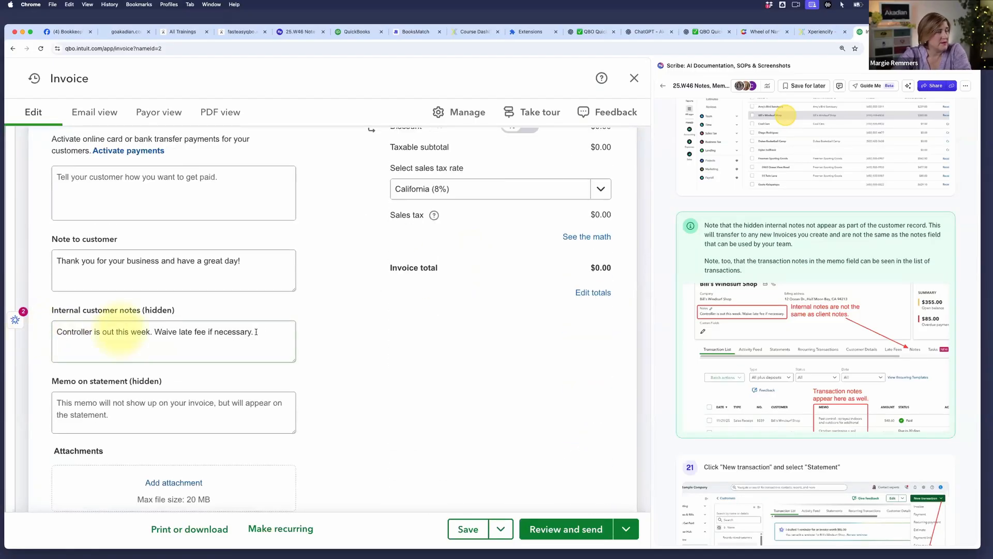
pyautogui.scroll(10, 299, 319)
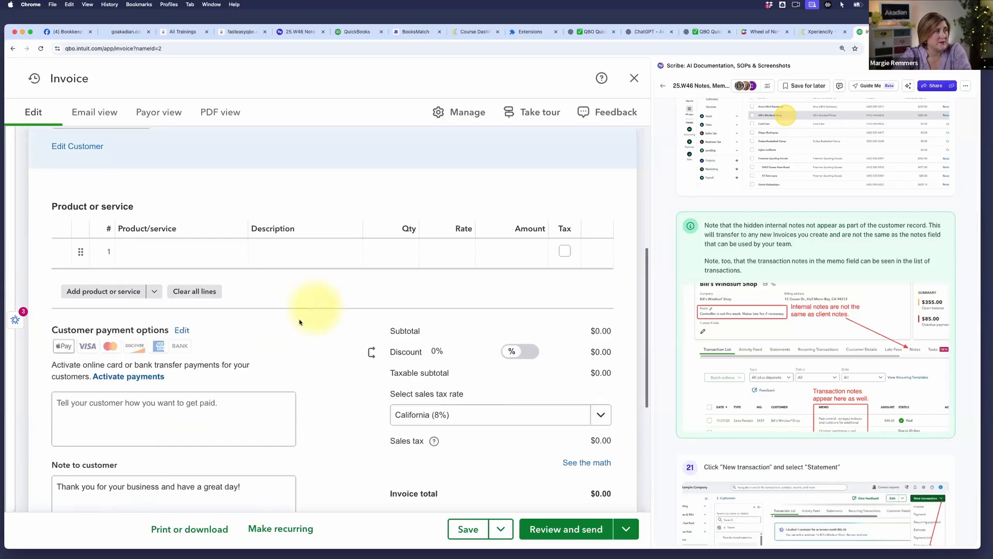
pyautogui.scroll(4, 303, 278)
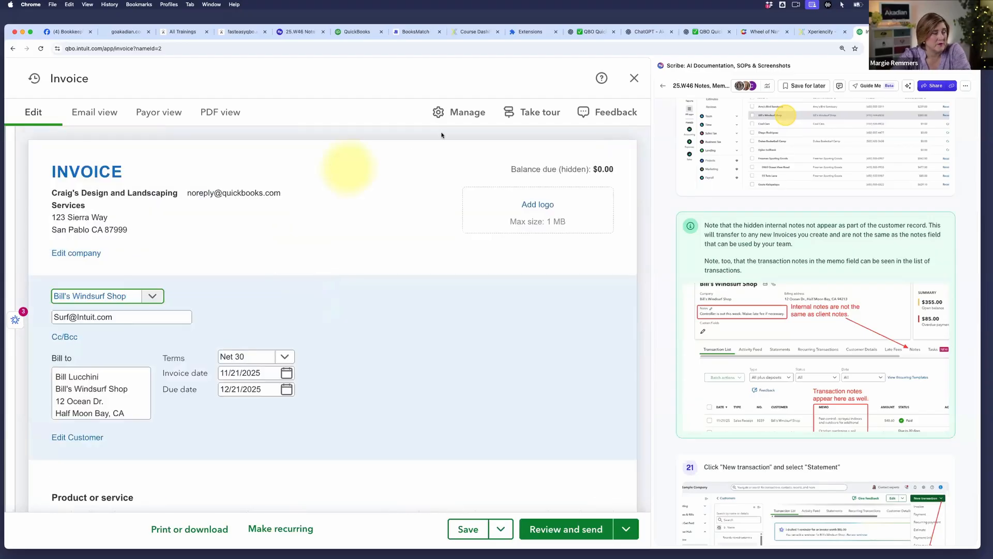
pyautogui.click(635, 79)
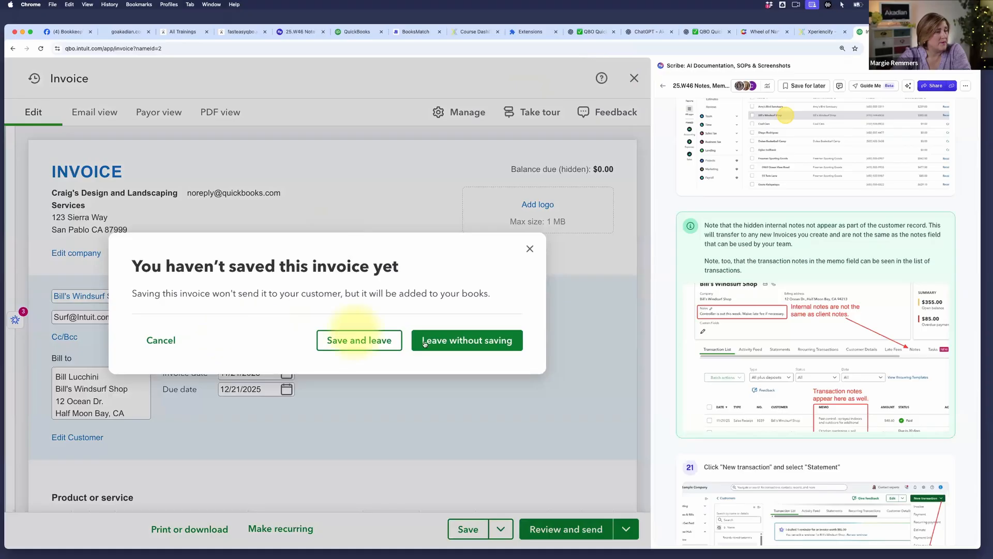
pyautogui.click(448, 340)
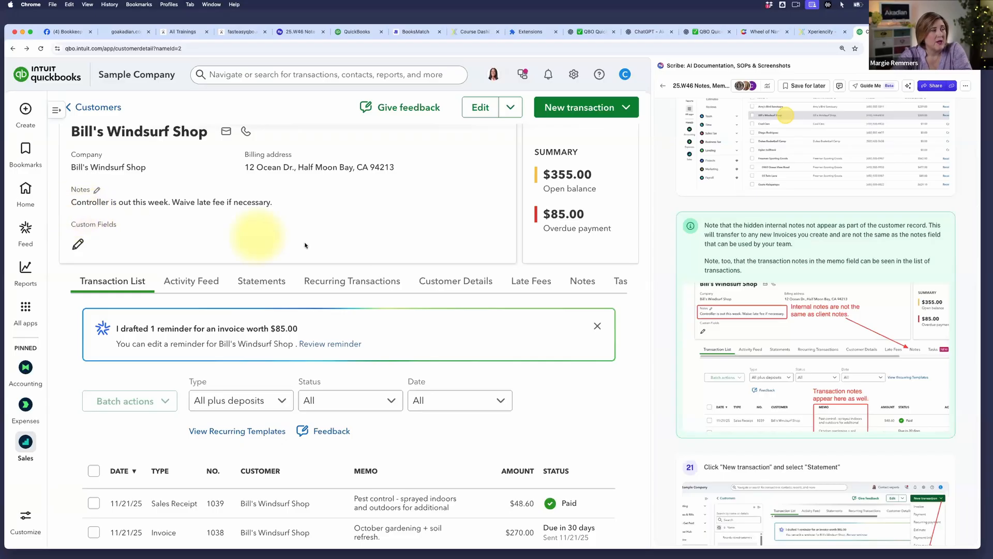
# - Add a new note to the customer's record, titled as a call with the customer's contact on 11/21
pyautogui.click(583, 287)
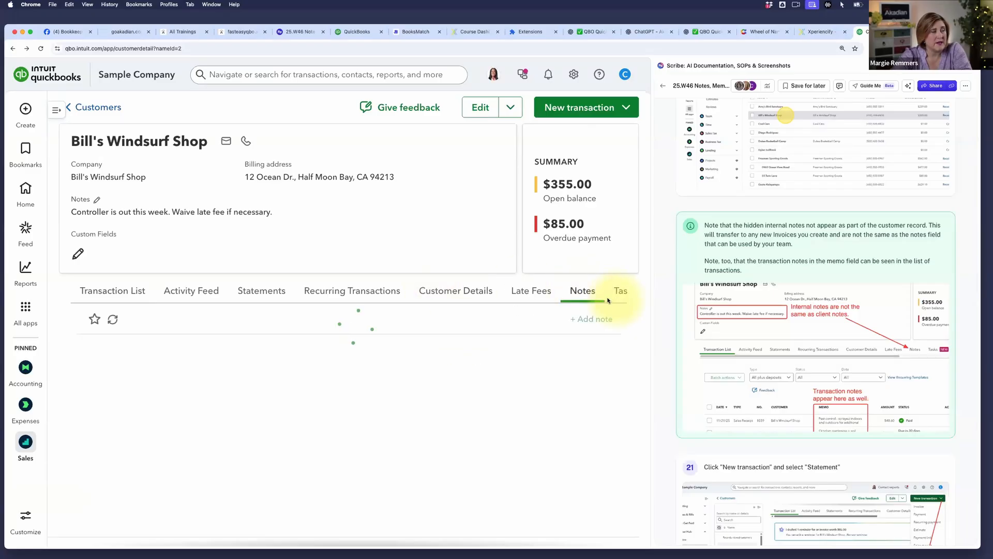
pyautogui.click(590, 321)
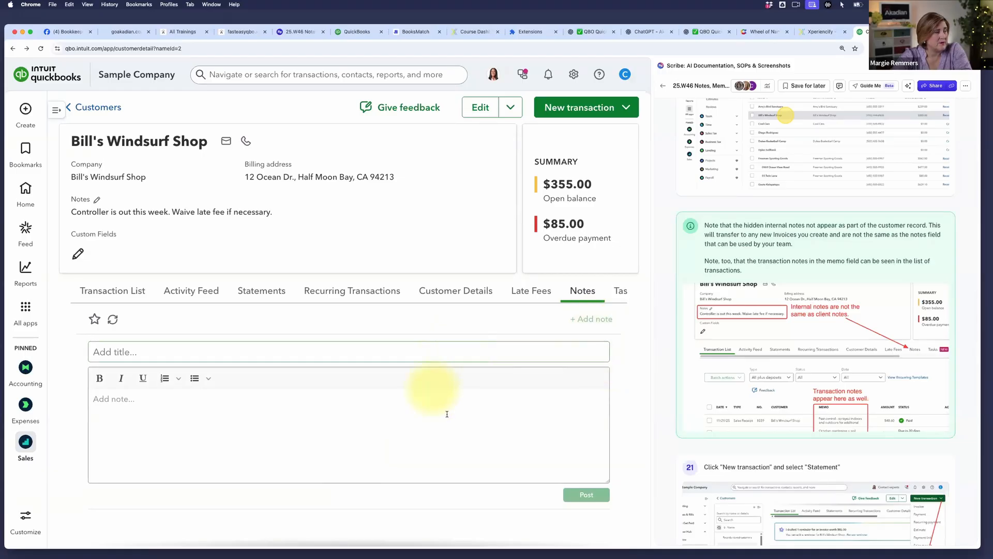
pyautogui.click(459, 432)
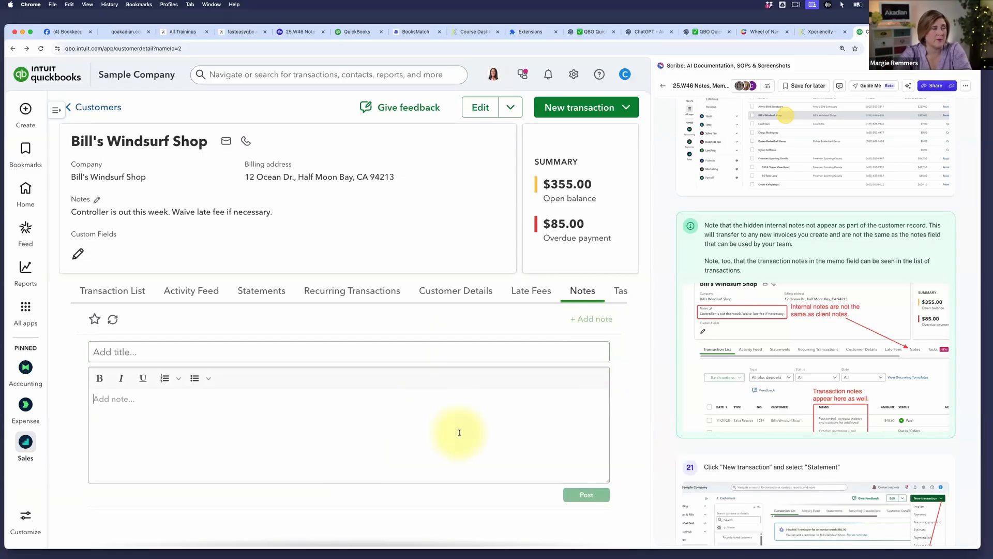
pyautogui.click(425, 352)
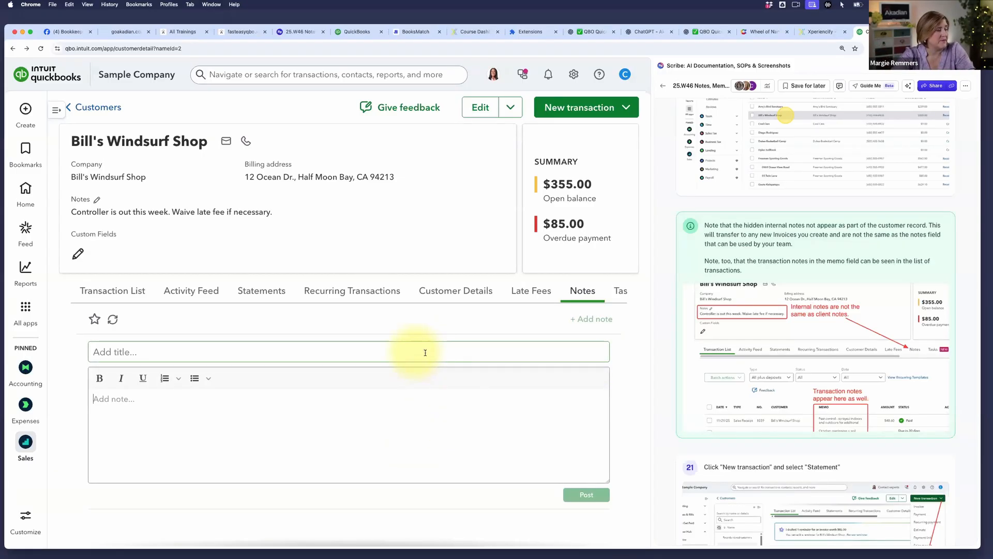
pyautogui.click(425, 352)
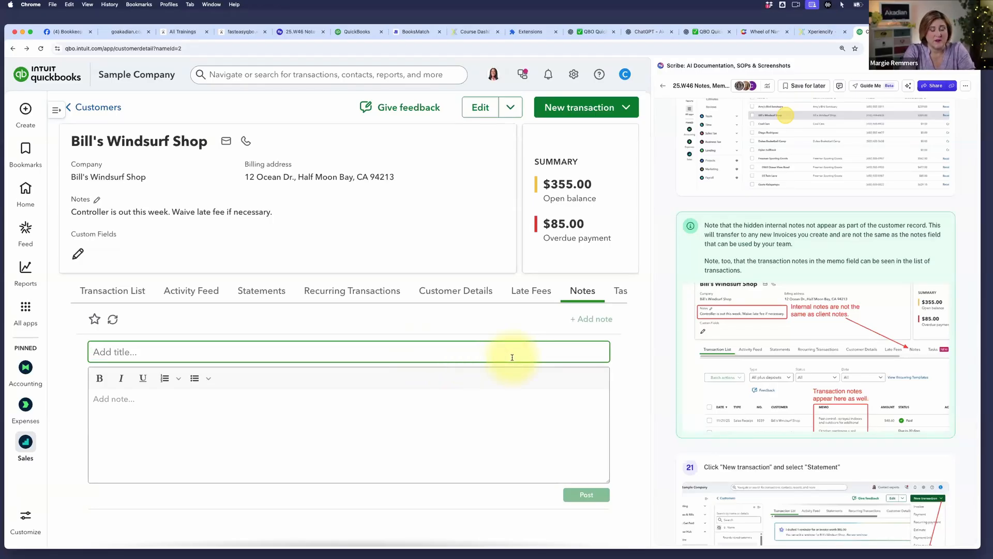
pyautogui.write('Call with Bil')
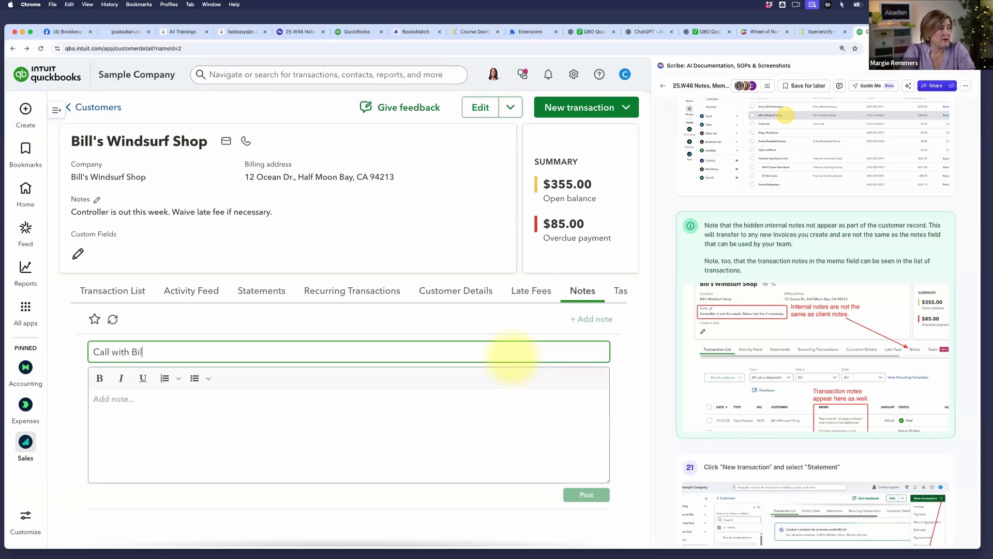
pyautogui.write('l 11/21')
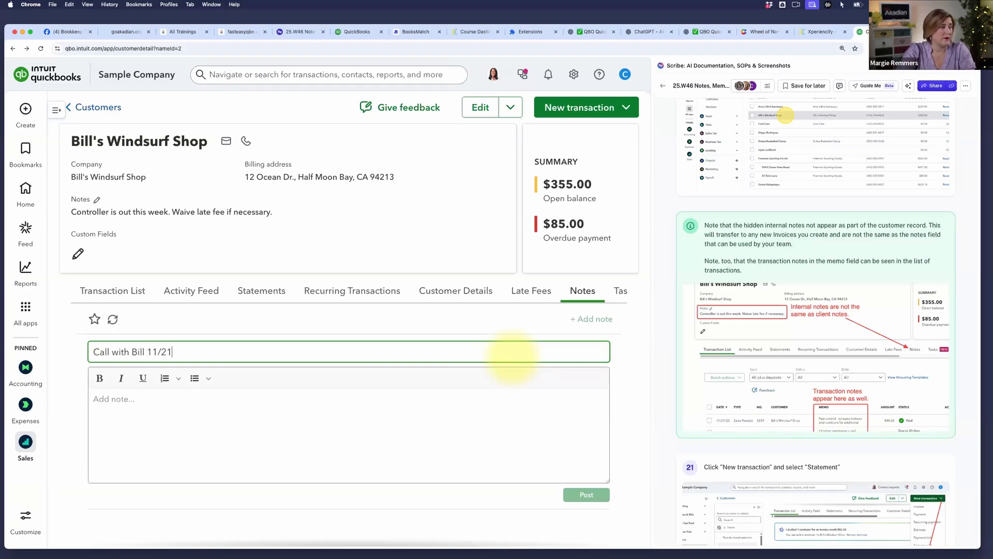
# - Write "He told me that..." as the text of the call note and post it
pyautogui.click(248, 400)
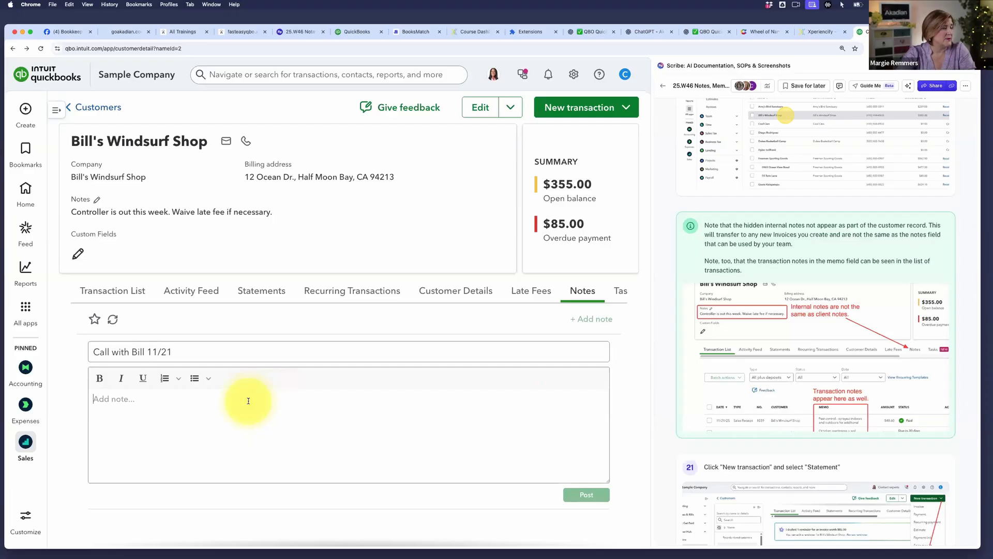
pyautogui.write('He old the')
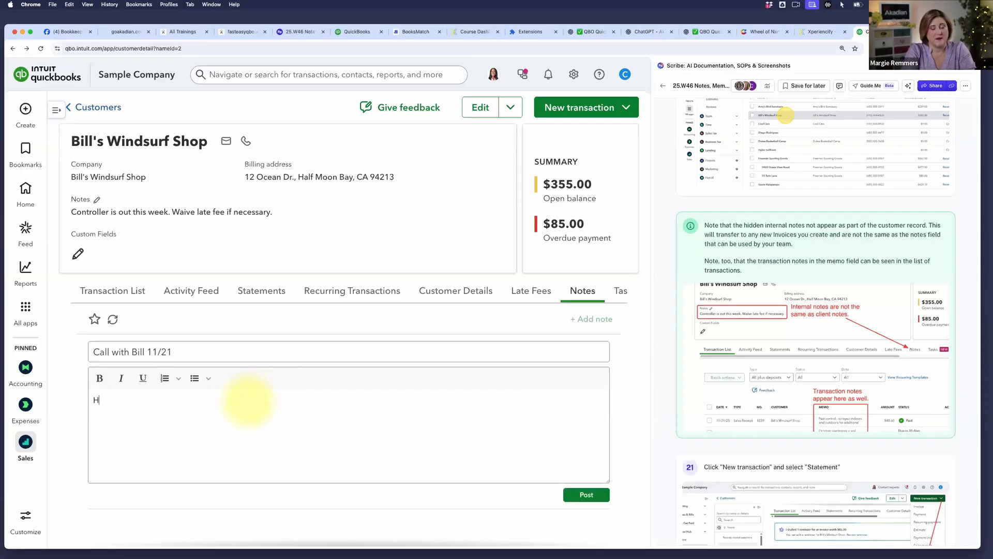
pyautogui.press('BackSpace')
pyautogui.press('BackSpace')
pyautogui.press('BackSpace')
pyautogui.press('BackSpace')
pyautogui.press('BackSpace')
pyautogui.press('BackSpace')
pyautogui.press('BackSpace')
pyautogui.press('BackSpace')
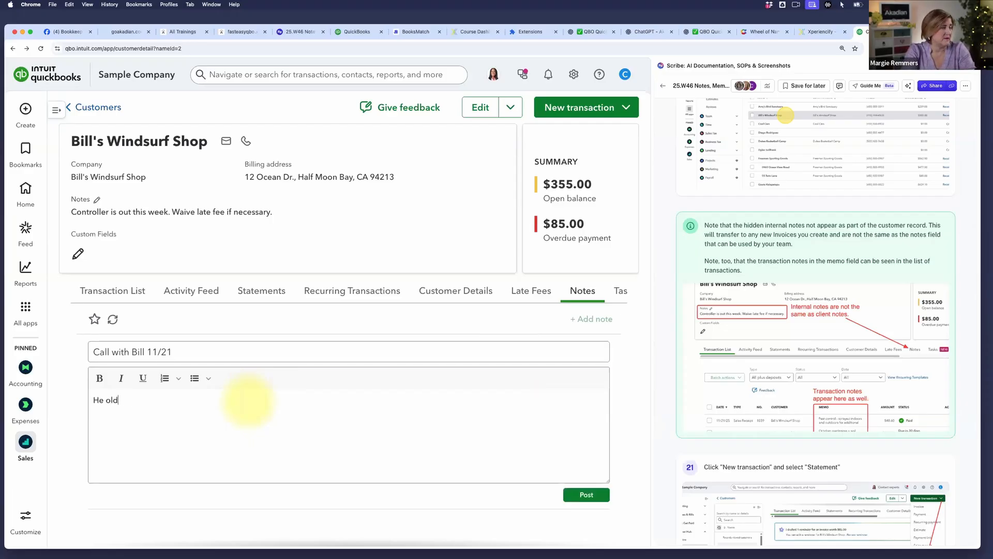
pyautogui.write('told me that...')
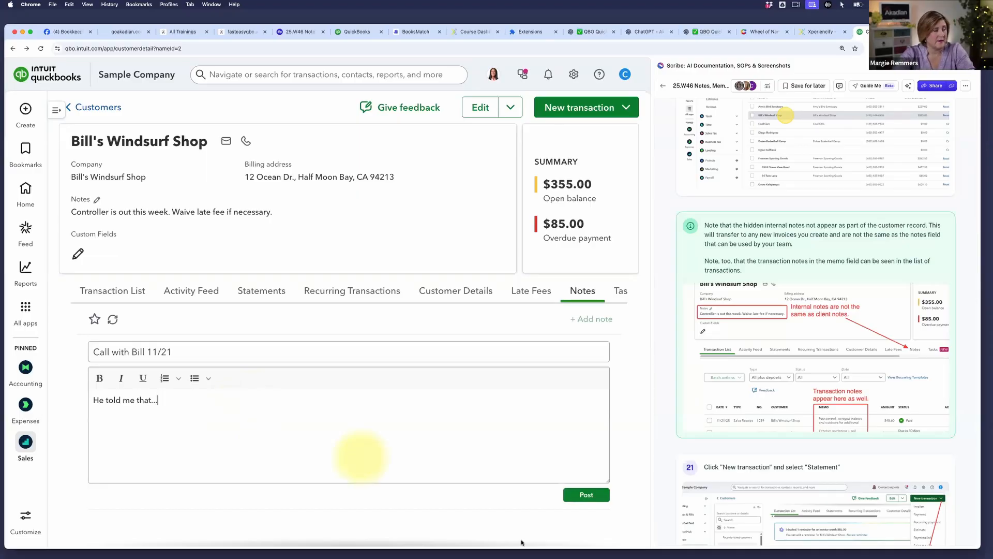
pyautogui.click(586, 494)
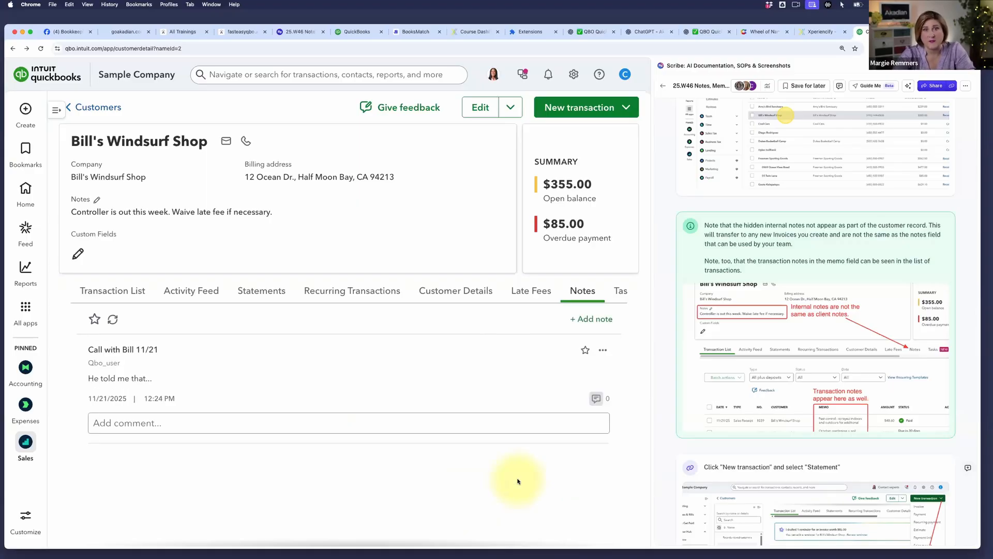
# - Compare the posted note with the customer's header notes, and examine the memos in the transaction list
pyautogui.scroll(-3, 538, 445)
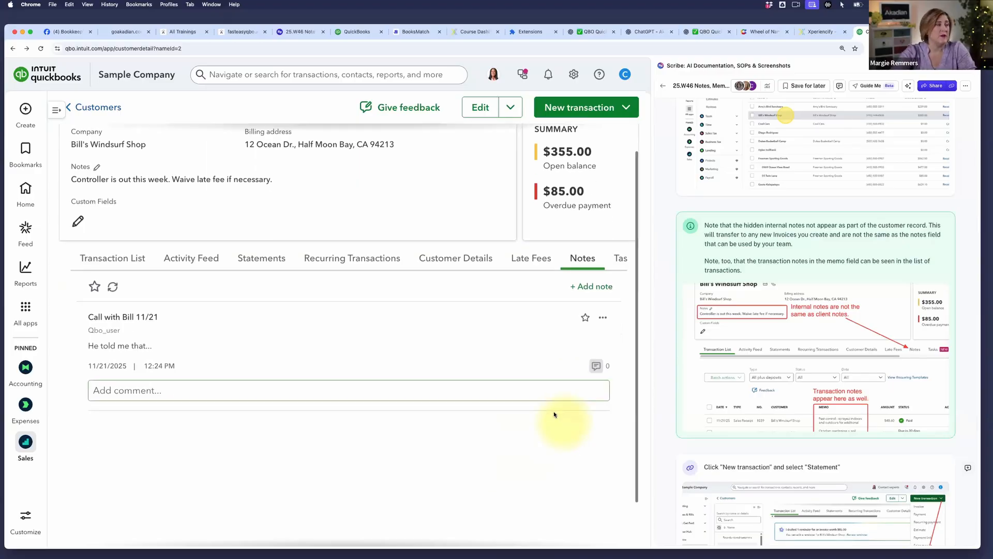
pyautogui.scroll(3, 359, 399)
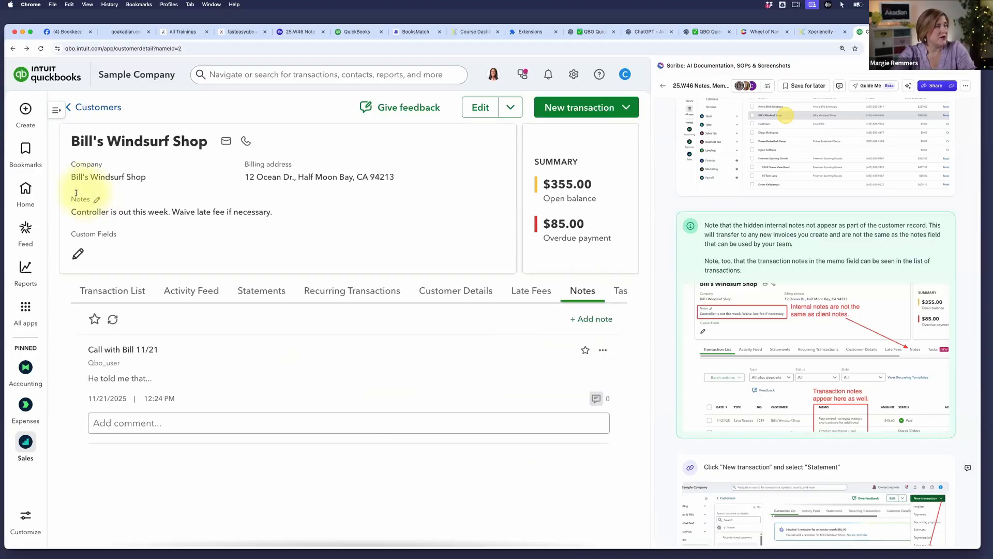
pyautogui.scroll(-1, 101, 291)
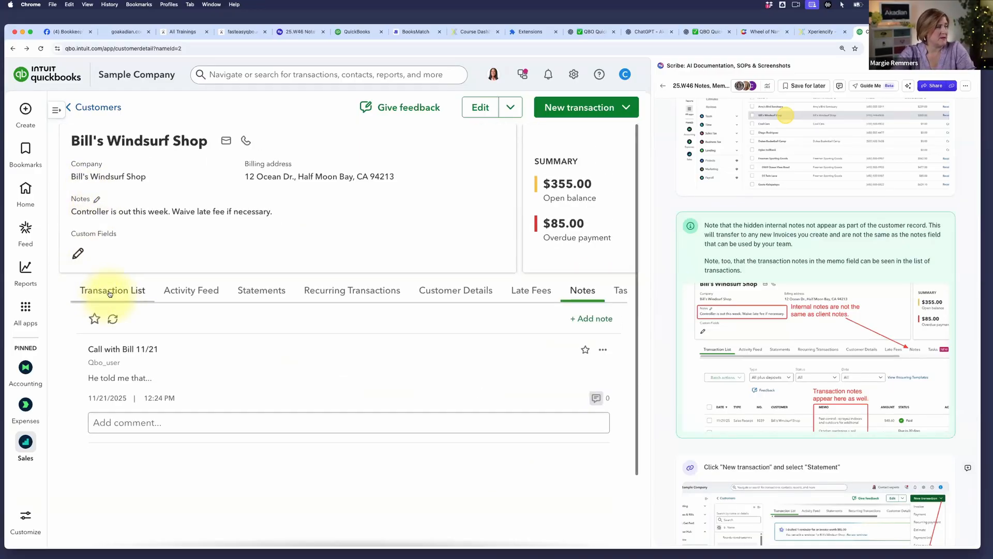
pyautogui.click(104, 295)
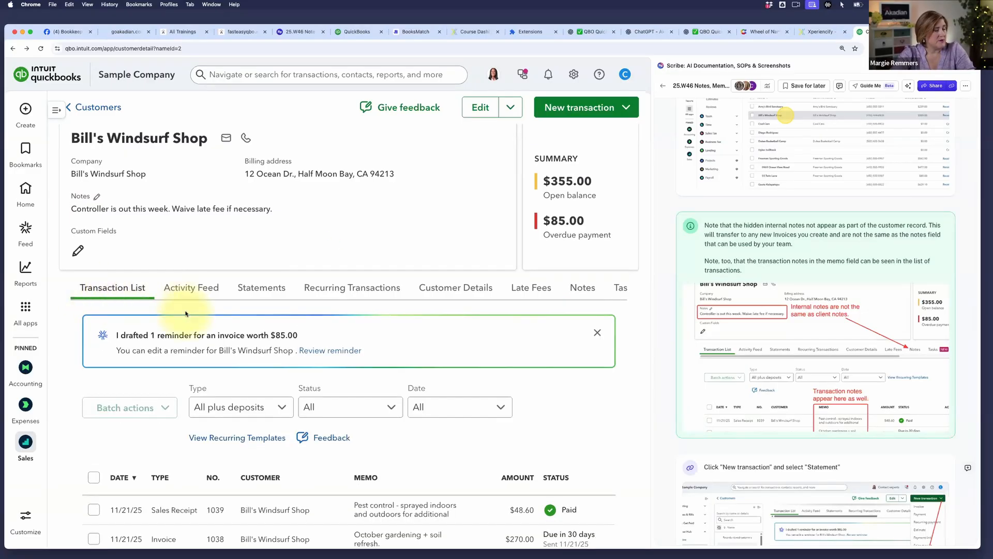
pyautogui.scroll(-2, 185, 313)
pyautogui.scroll(-3, 185, 313)
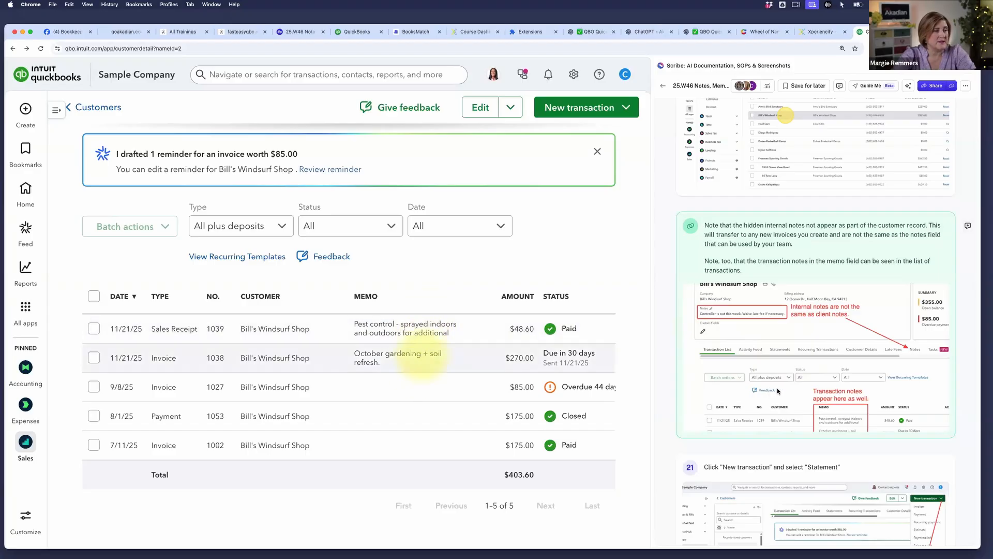
# - Follow the guide's next instruction and start a new statement for Bill's Windsurf Shop from the customer's record
pyautogui.scroll(-5, 761, 388)
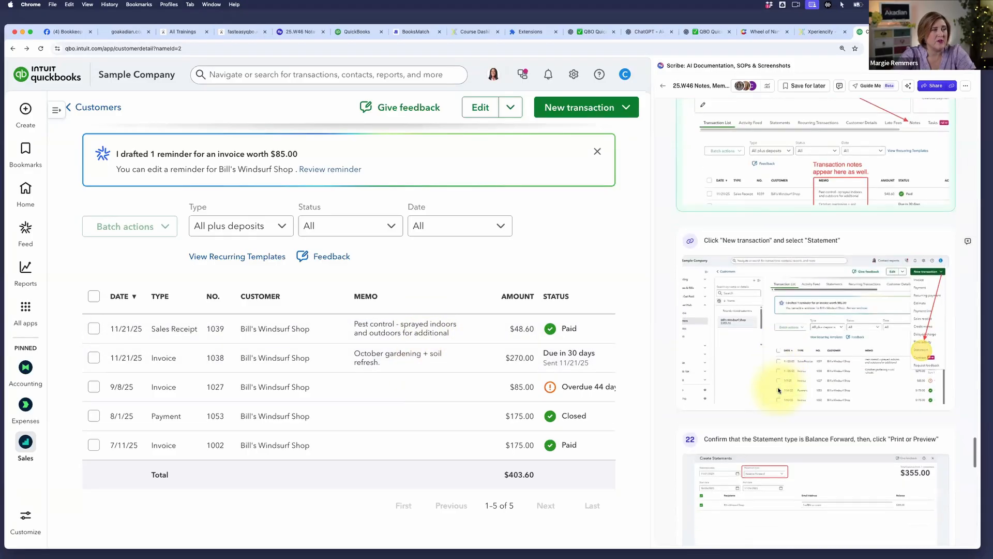
pyautogui.scroll(-1, 778, 390)
pyautogui.scroll(-1, 745, 385)
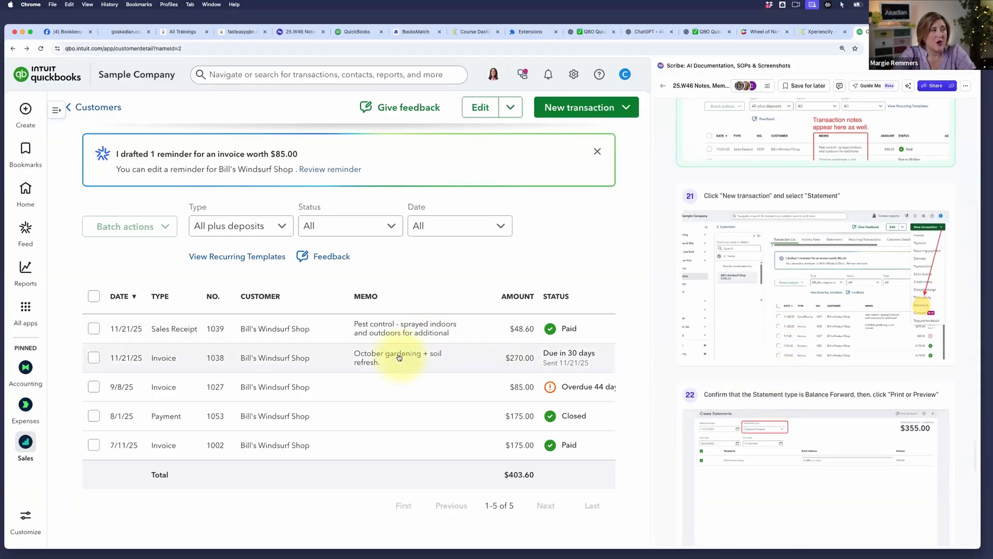
pyautogui.click(626, 107)
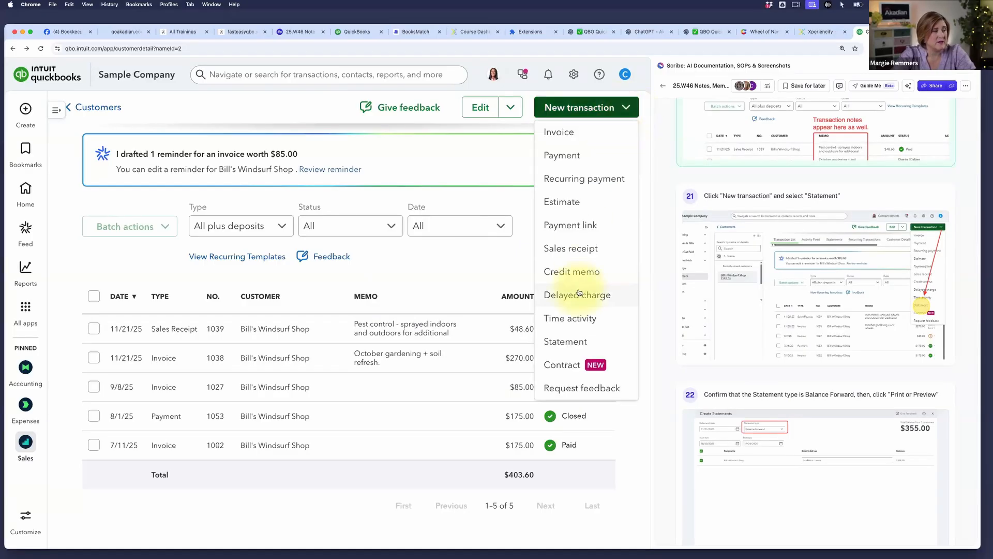
pyautogui.click(577, 344)
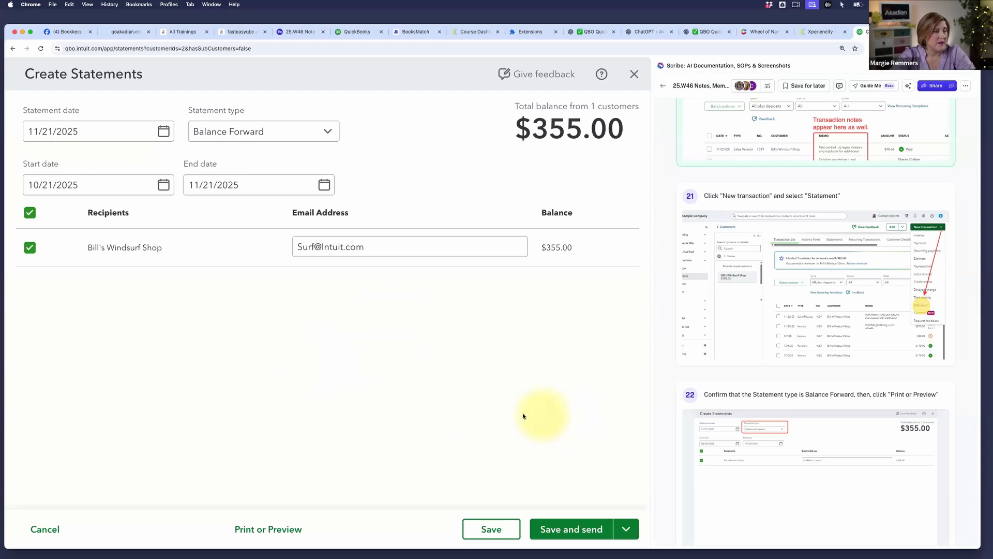
# - Preview the Balance Forward statement, examine the activity descriptions for the invoice and sales receipt, and close the preview
pyautogui.scroll(-3, 776, 445)
pyautogui.scroll(-3, 775, 445)
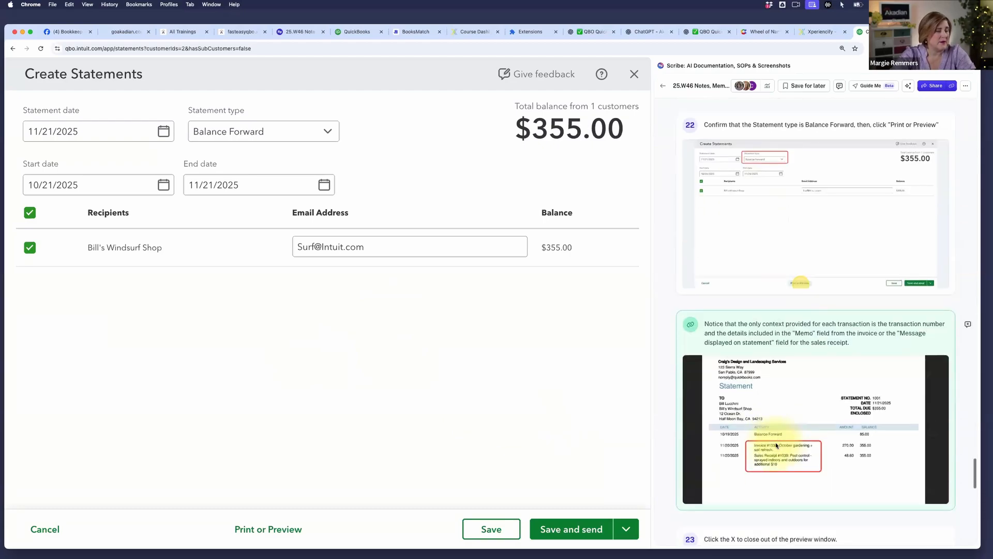
pyautogui.click(269, 529)
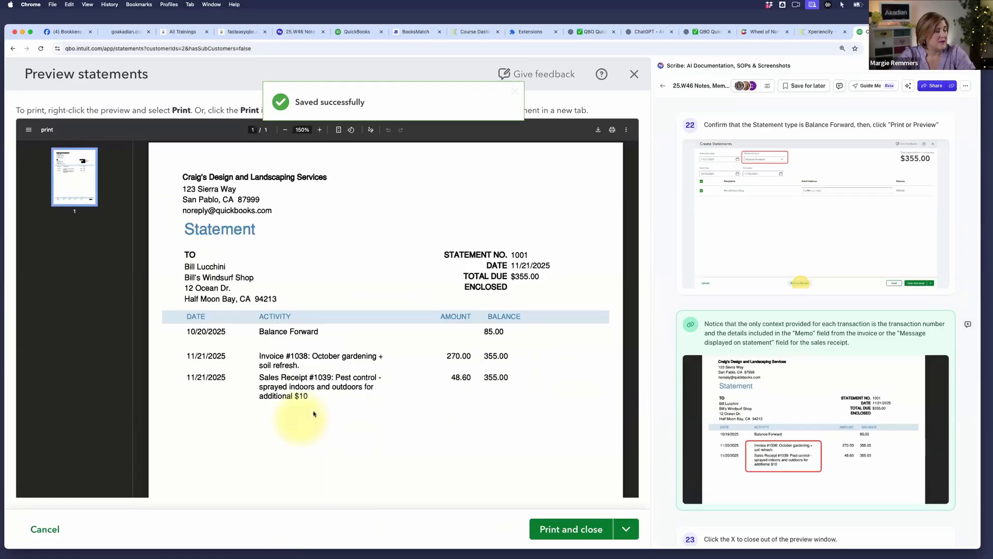
pyautogui.scroll(-2, 313, 411)
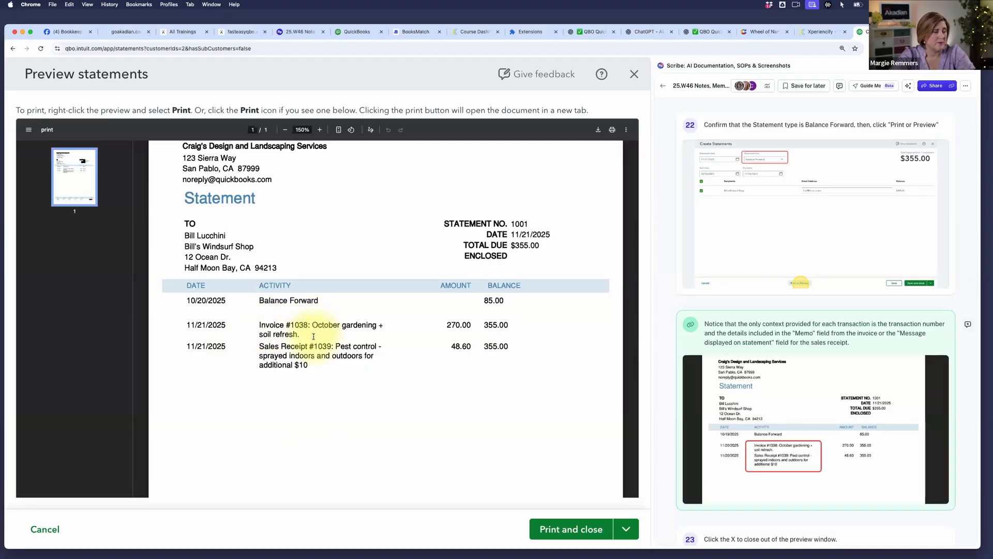
pyautogui.scroll(1, 258, 326)
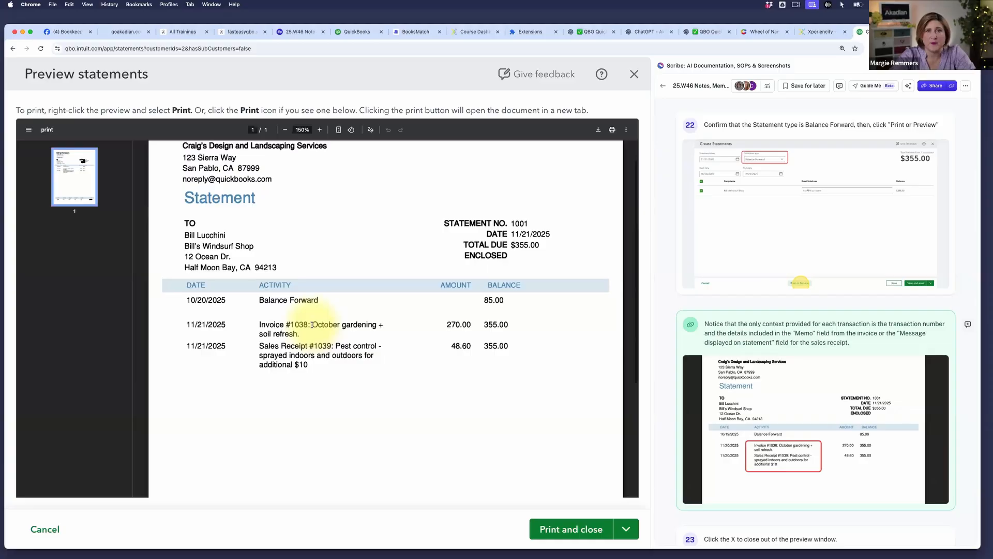
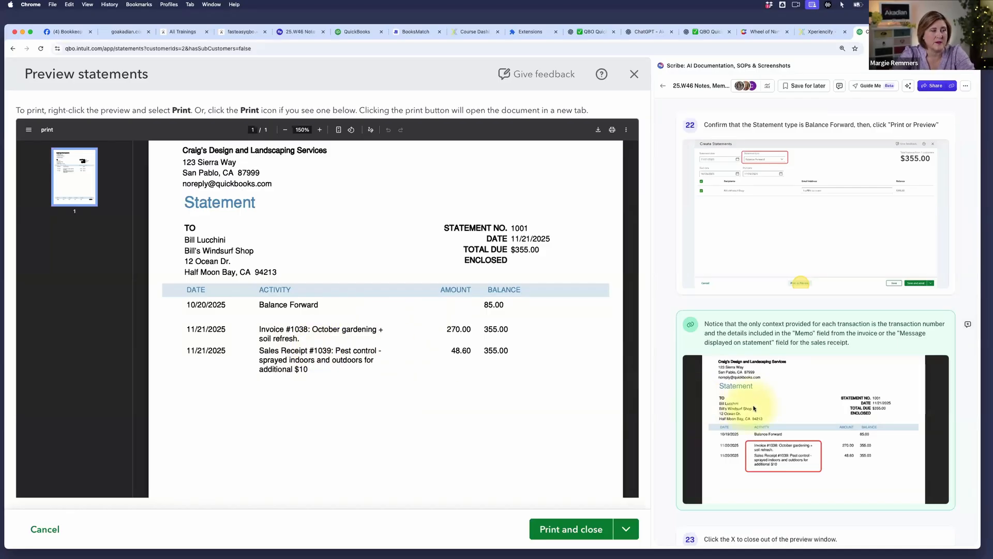
pyautogui.scroll(-10, 796, 412)
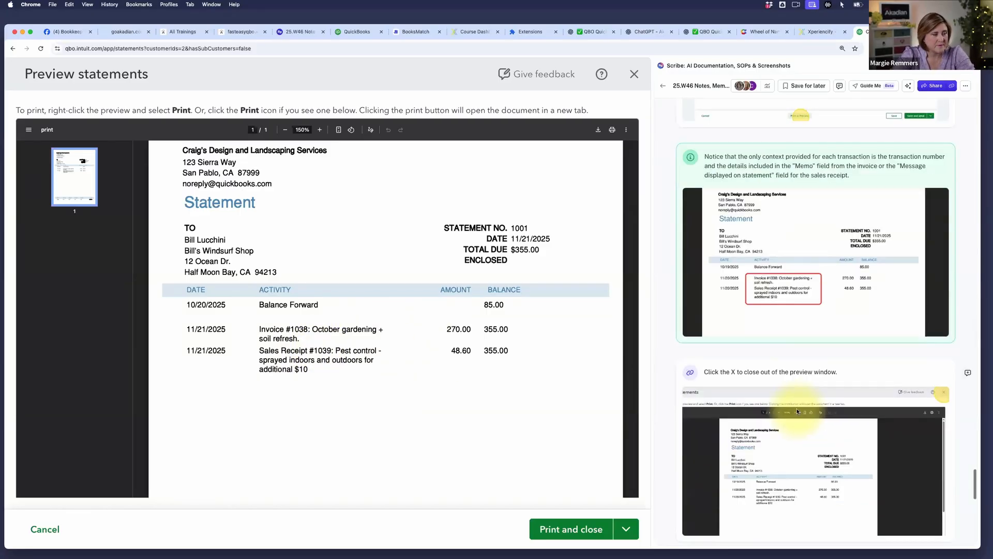
pyautogui.scroll(-2, 798, 411)
pyautogui.scroll(5, 797, 411)
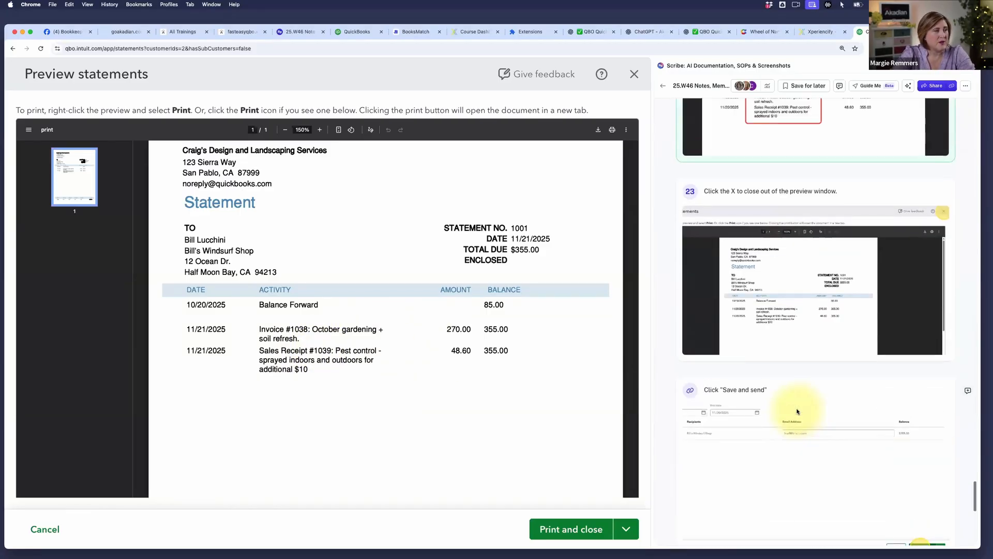
pyautogui.click(634, 74)
pyautogui.scroll(1, 801, 327)
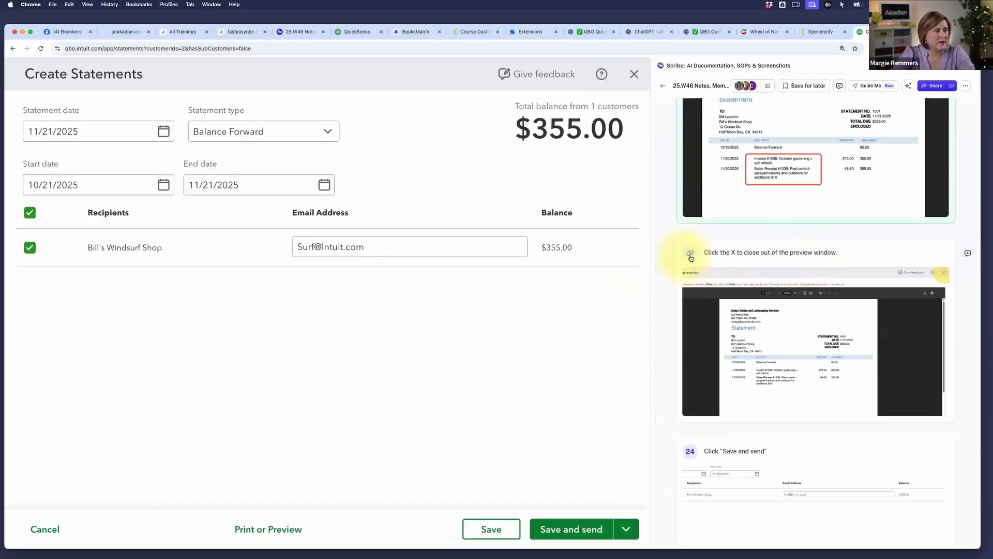
# - Save the Balance Forward statement and email it to the customer, finishing the guide's last instructions
pyautogui.scroll(-1, 743, 267)
pyautogui.scroll(-3, 743, 267)
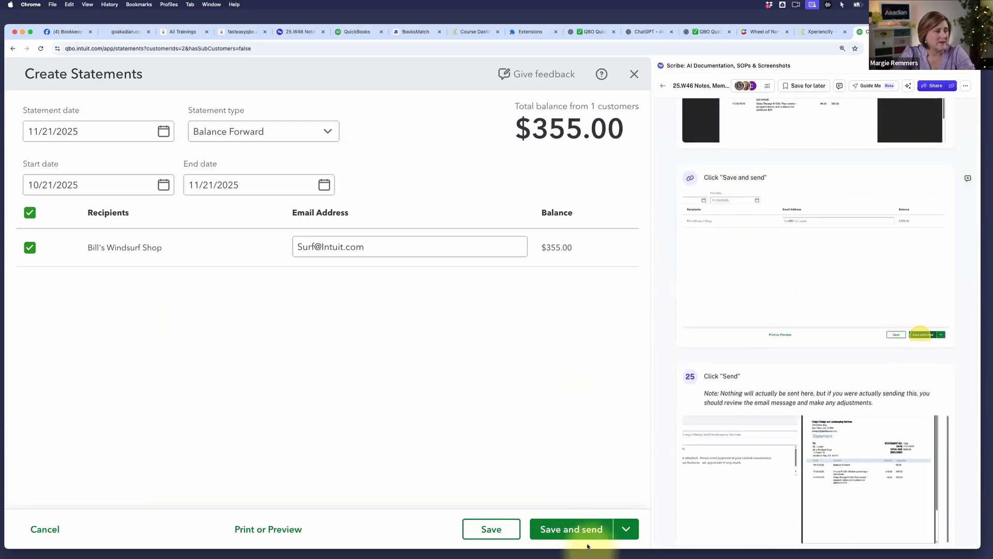
pyautogui.click(573, 530)
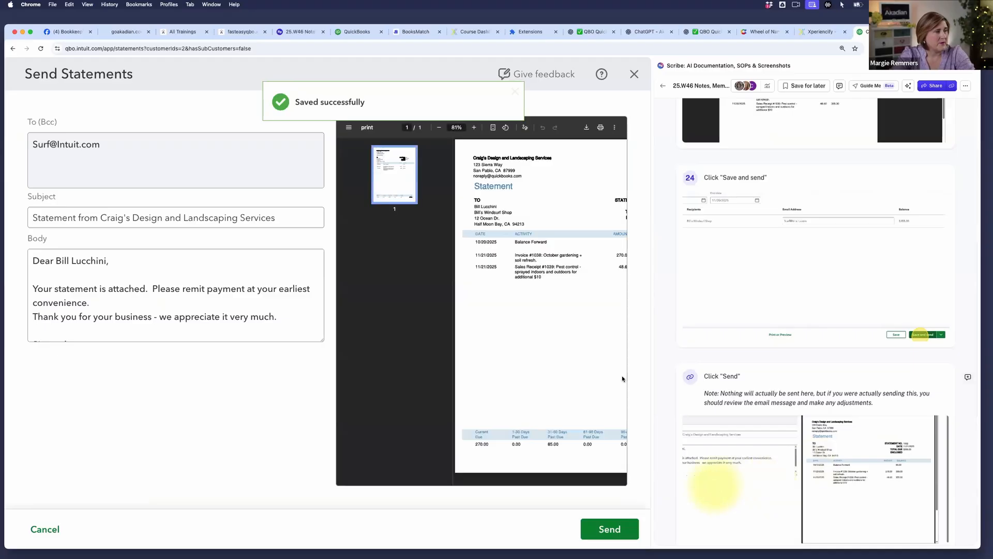
pyautogui.click(609, 529)
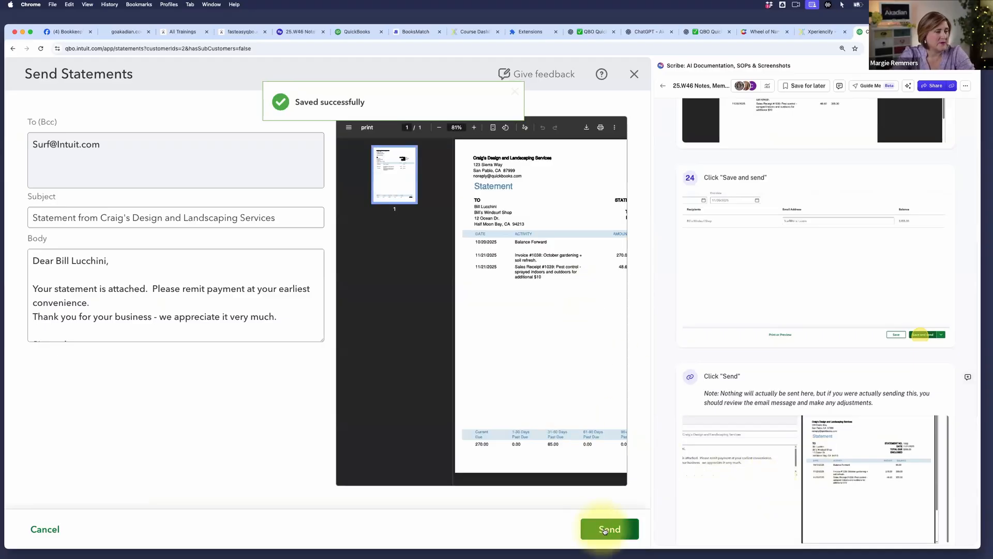
pyautogui.scroll(-5, 805, 479)
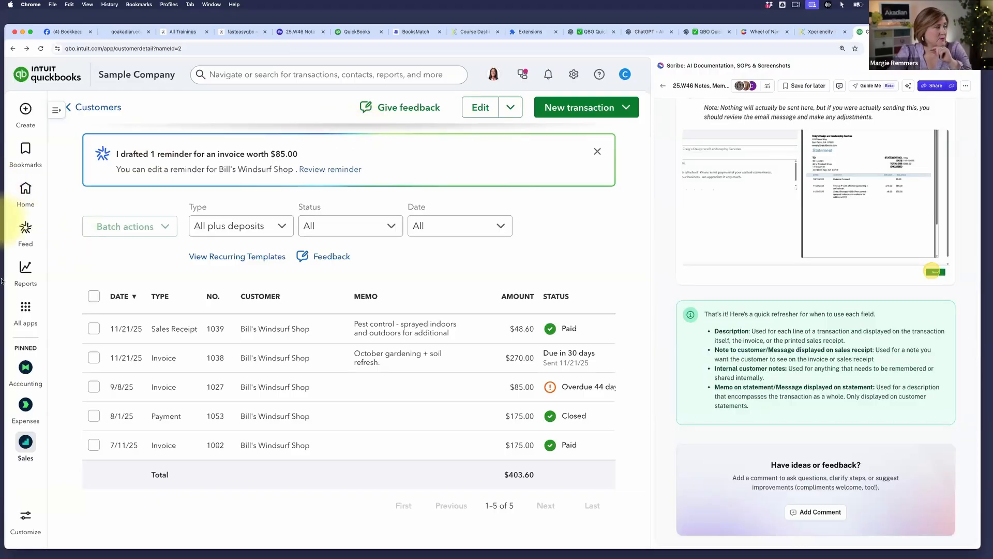
# - Open the Profit and Loss report from the standard reports, closing the guide beside it and dismissing the AI tip
pyautogui.moveTo(28, 269)
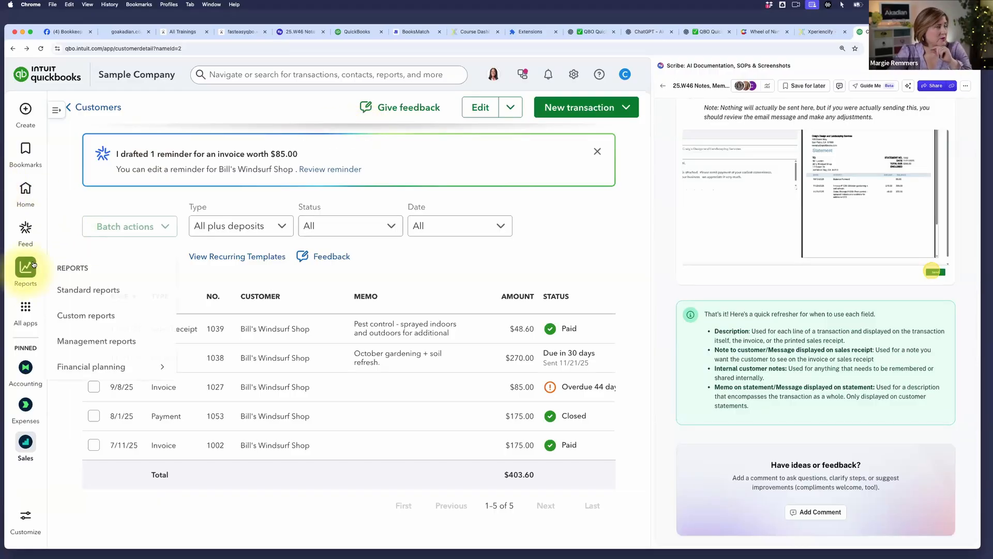
pyautogui.click(94, 289)
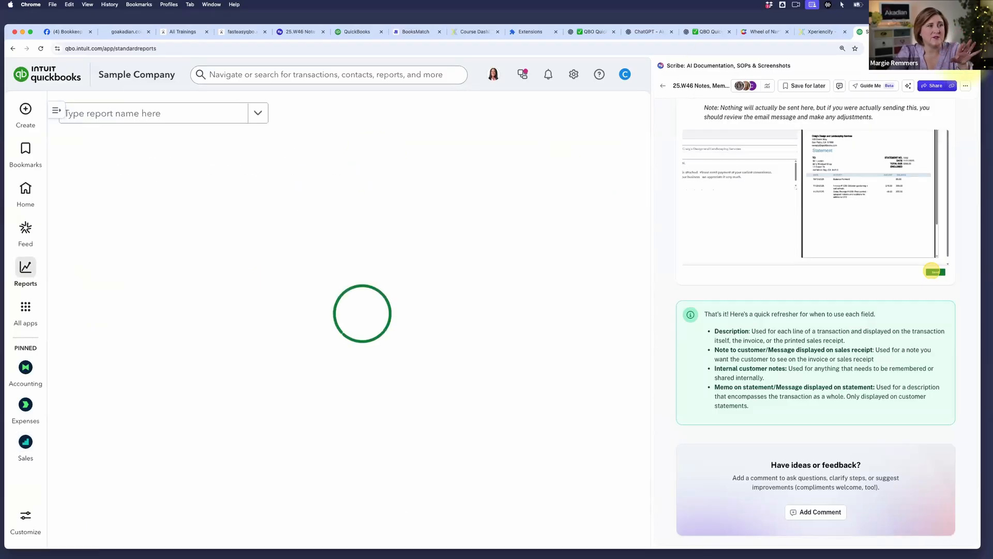
pyautogui.click(974, 66)
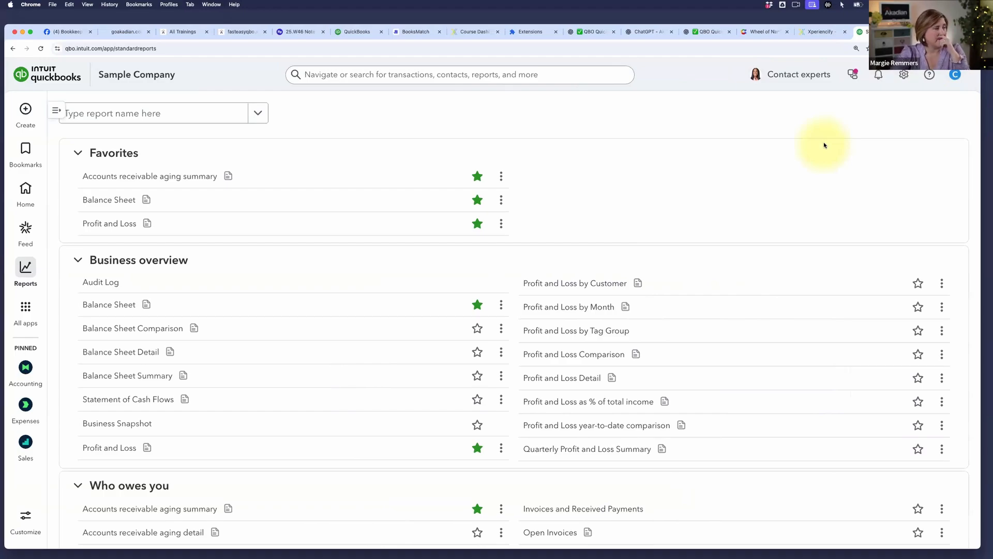
pyautogui.click(95, 224)
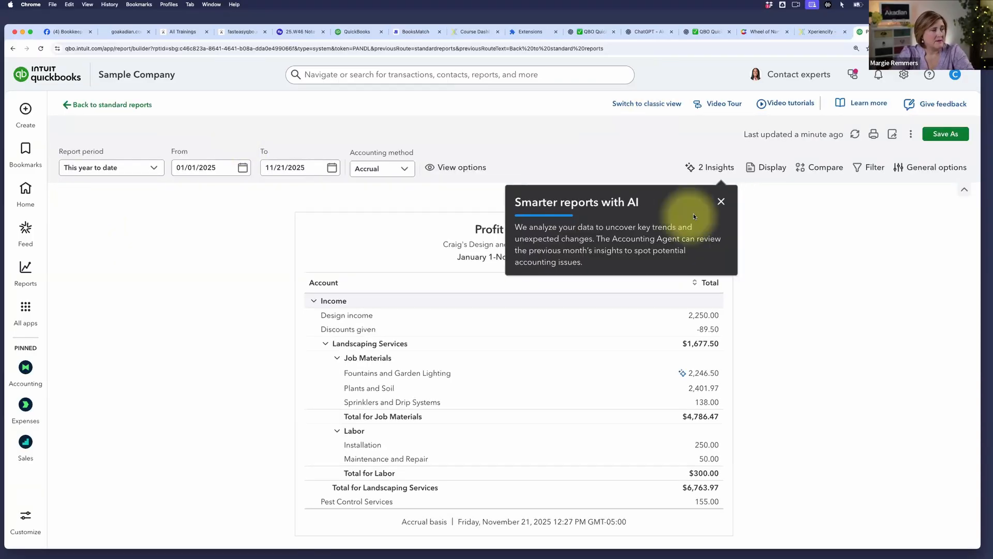
pyautogui.click(720, 201)
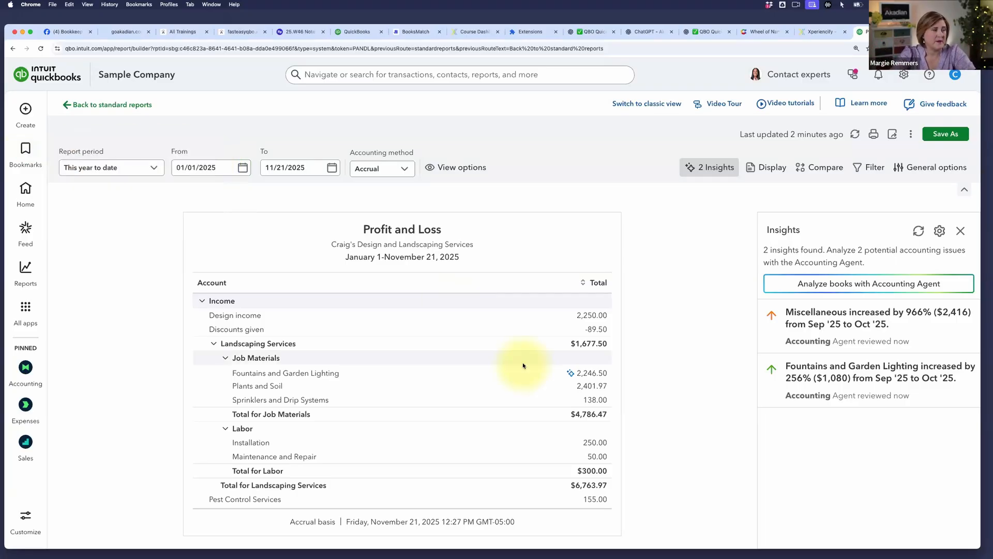
# - Drill into the Fountains and Garden Lighting total and examine the Memo/Description column of its transaction report
pyautogui.click(589, 374)
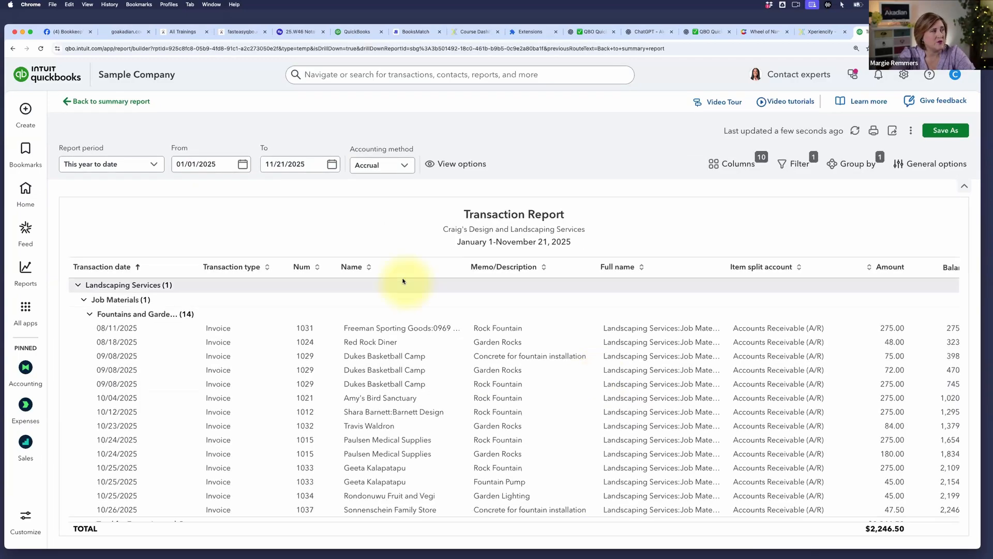
pyautogui.scroll(-2, 404, 277)
pyautogui.scroll(-1, 154, 185)
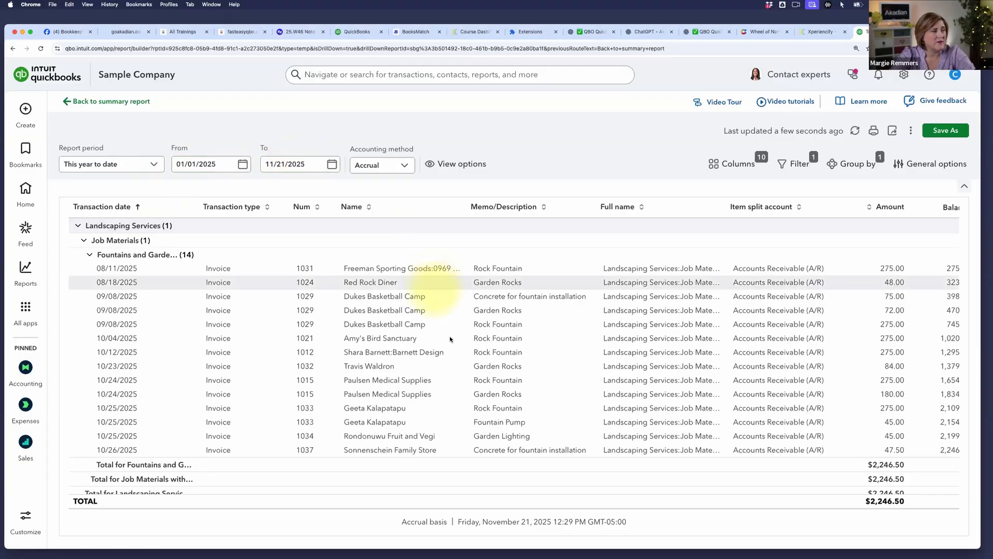
pyautogui.scroll(-1, 449, 346)
pyautogui.scroll(1, 449, 345)
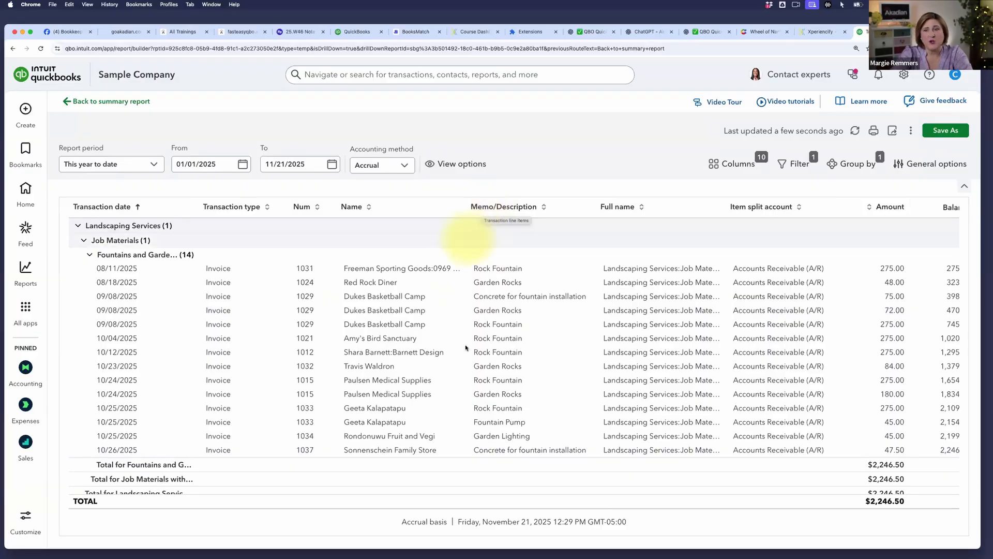
pyautogui.scroll(-1, 509, 264)
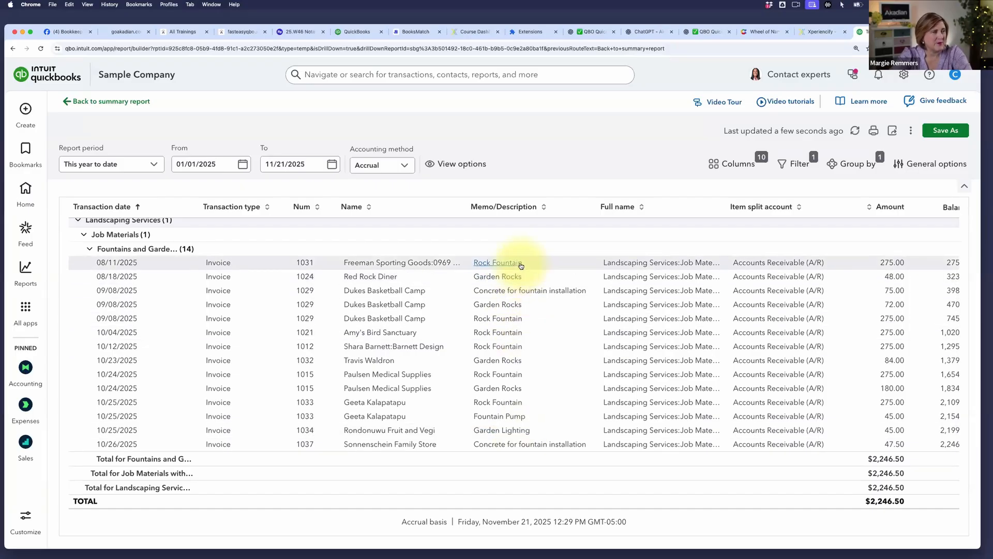
# - Open the 08/11/2025 Freeman Sporting Goods invoice, compare its line descriptions with its note and memo fields, and return to the report
pyautogui.click(304, 264)
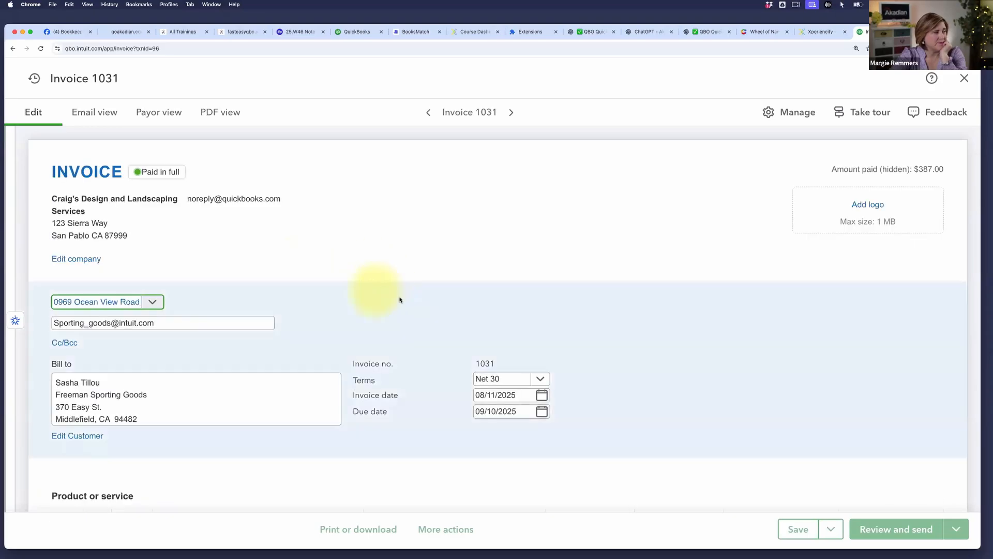
pyautogui.scroll(-5, 400, 299)
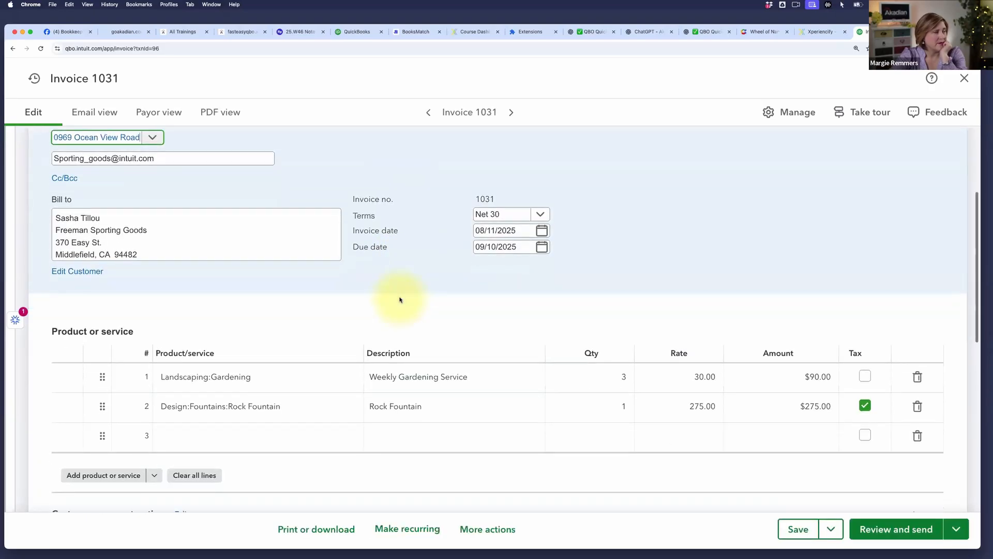
pyautogui.scroll(-2, 400, 299)
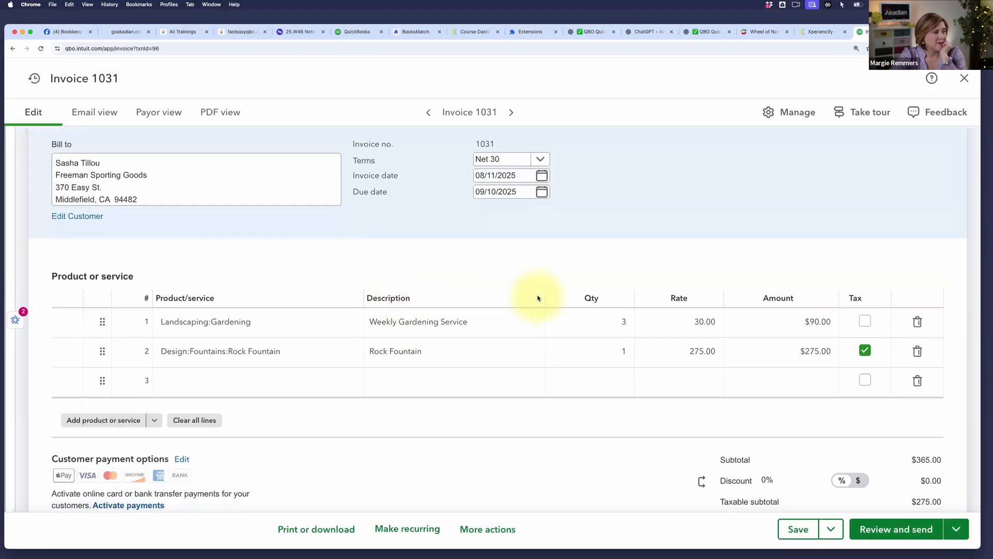
pyautogui.click(370, 324)
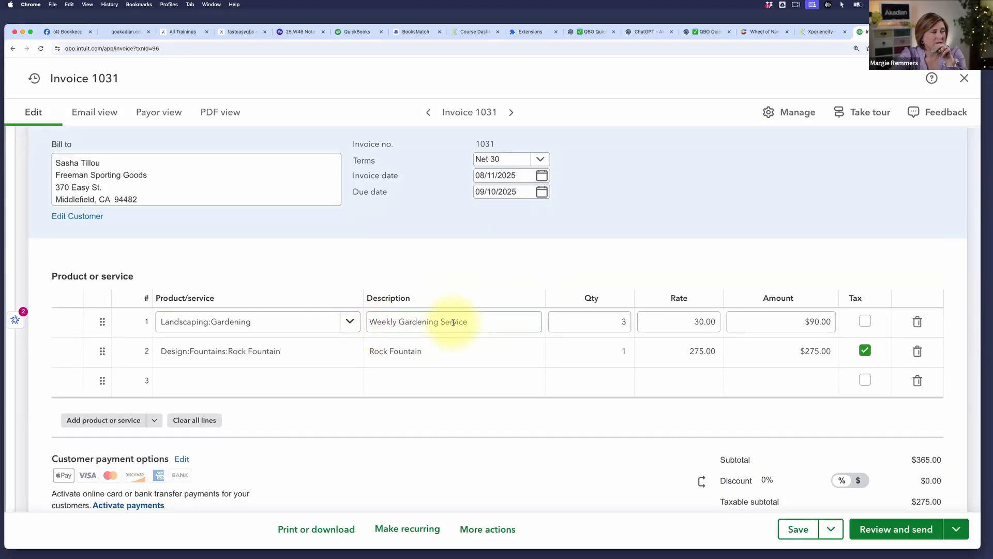
pyautogui.click(433, 354)
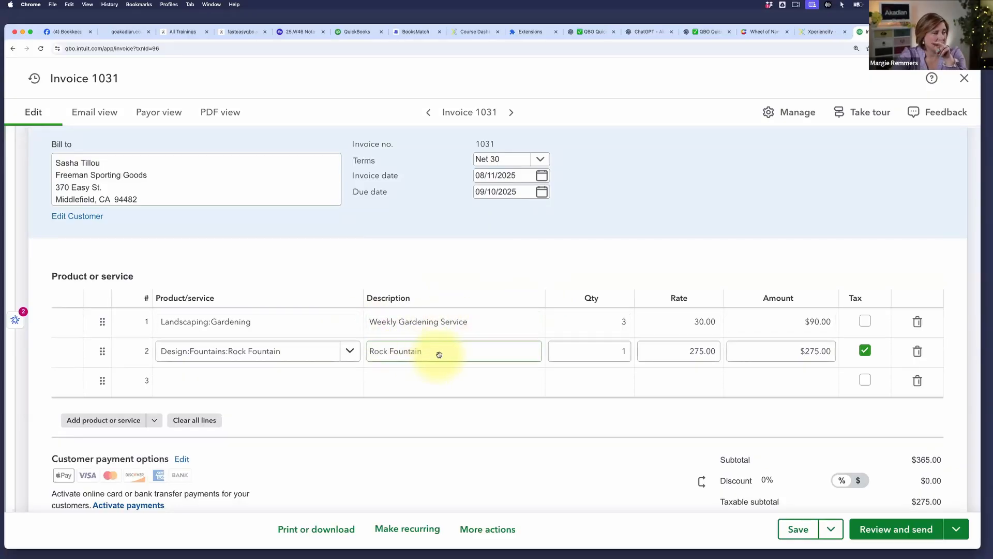
pyautogui.scroll(-10, 439, 355)
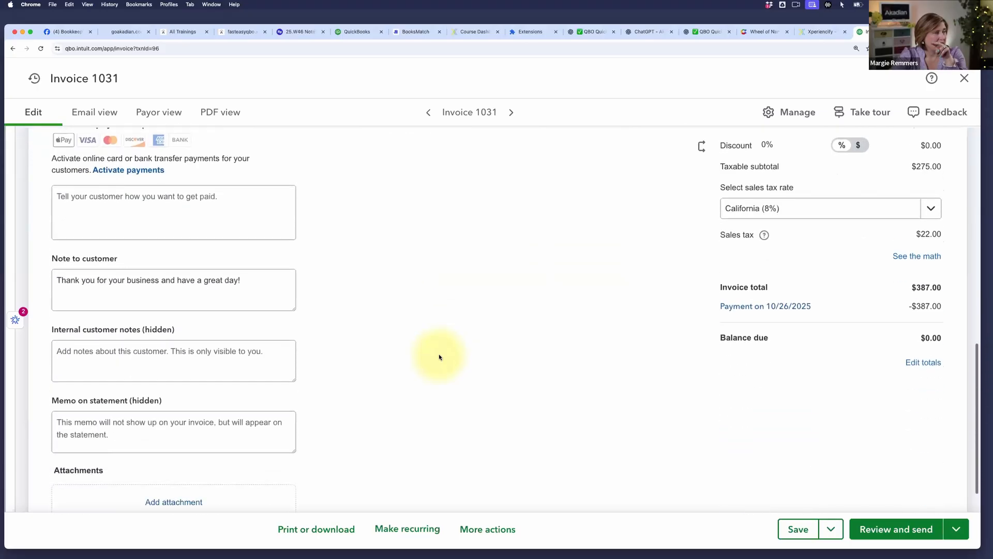
pyautogui.scroll(-1, 439, 356)
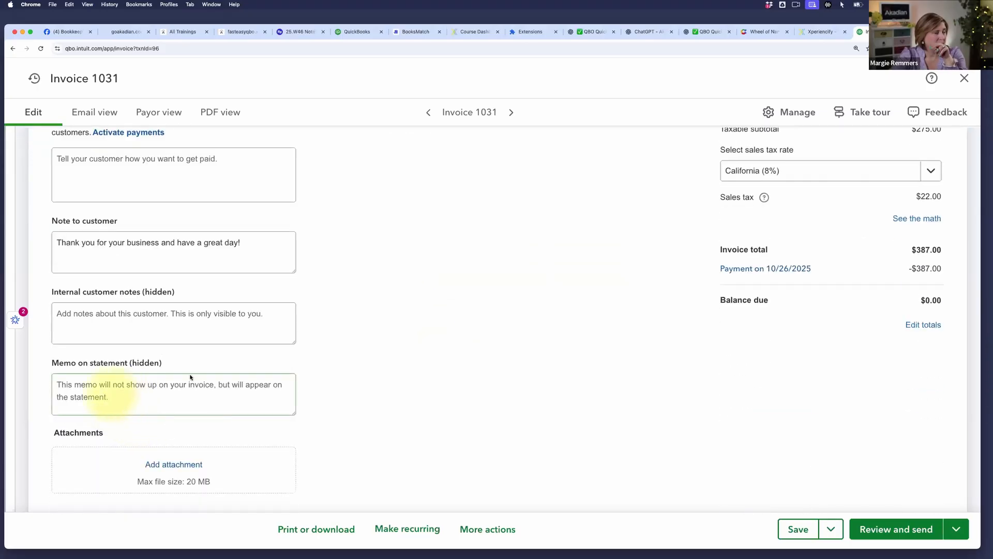
pyautogui.scroll(11, 390, 357)
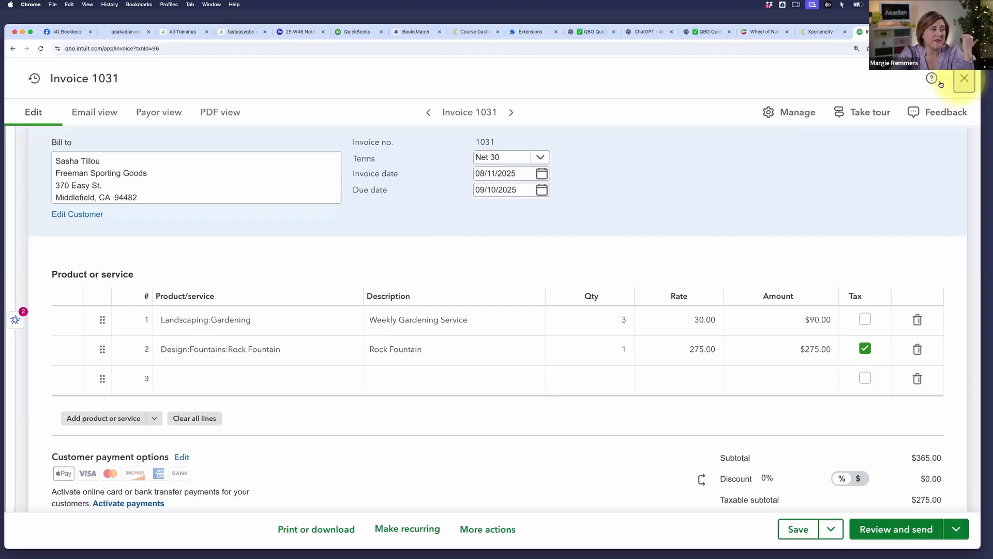
pyautogui.click(964, 78)
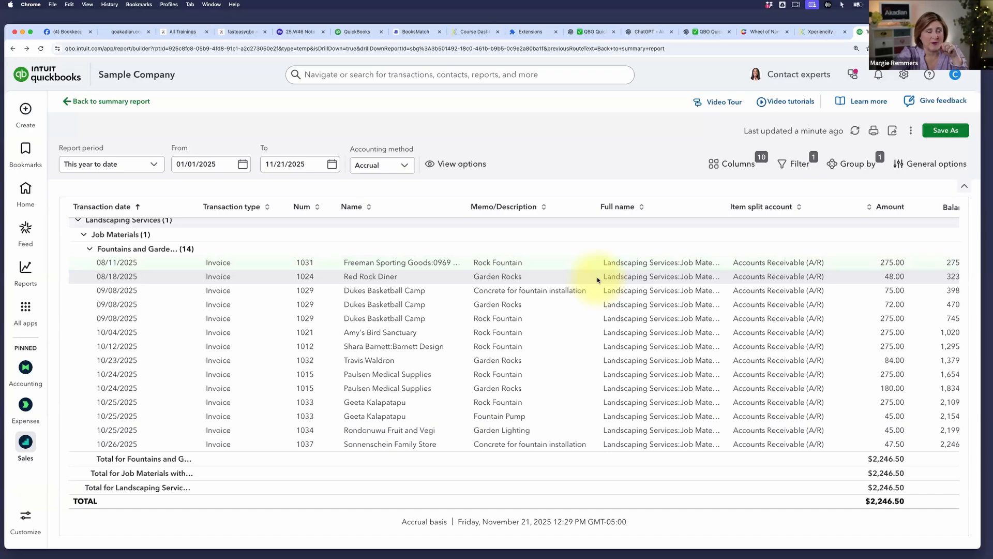
# - Open the 08/18/2025 Red Rock Diner invoice from the report, examine its product line descriptions, and return to the report
pyautogui.click(303, 277)
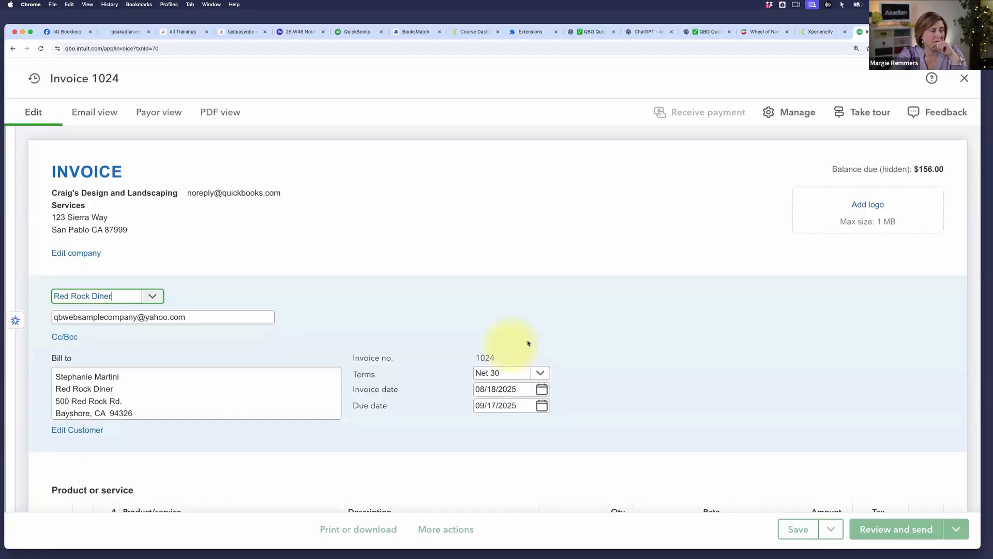
pyautogui.scroll(-5, 630, 377)
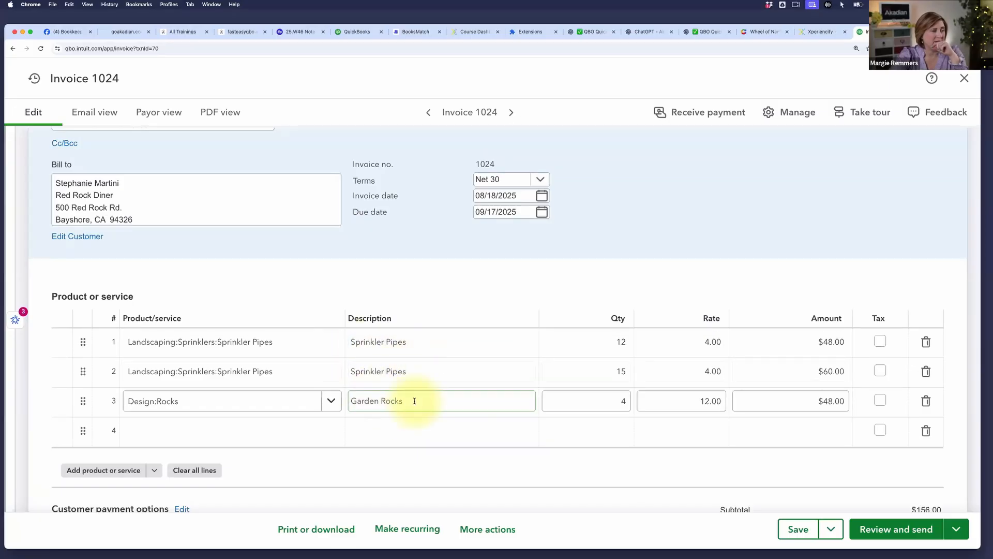
pyautogui.scroll(-3, 412, 400)
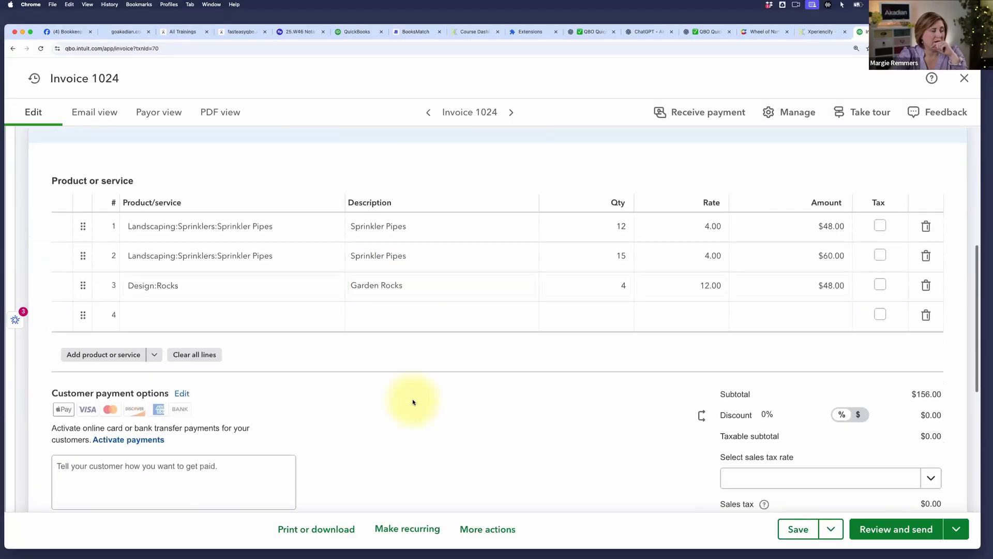
pyautogui.scroll(5, 412, 401)
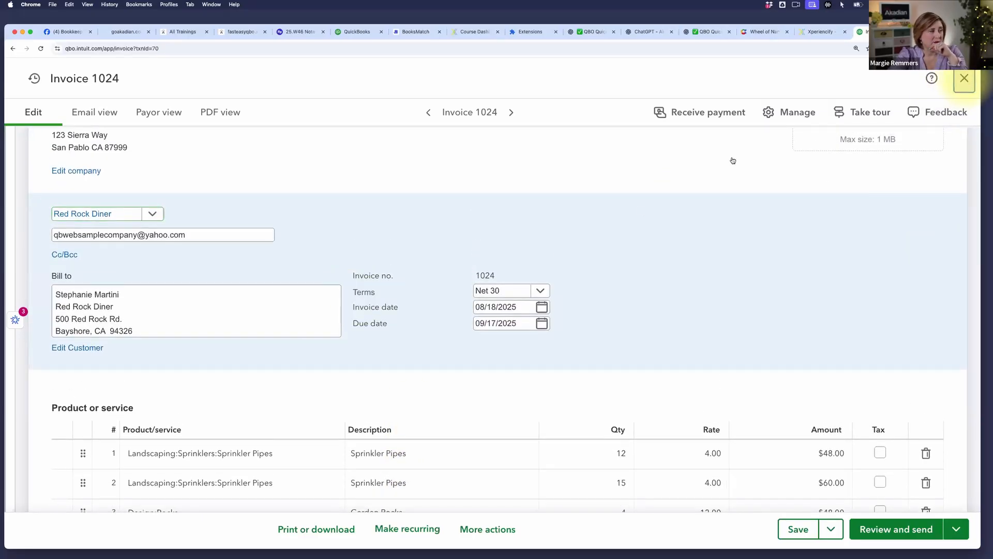
pyautogui.click(963, 78)
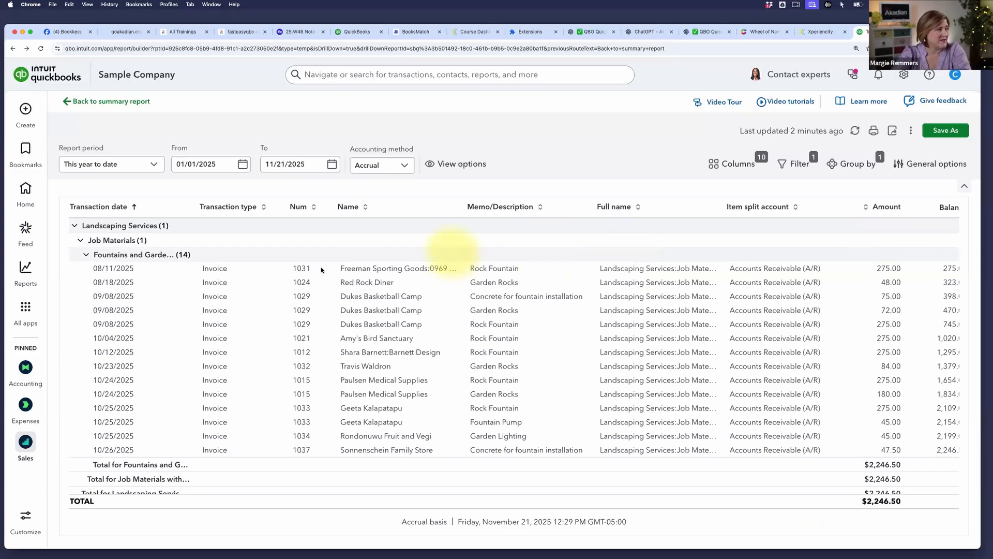
# - Open the Products & Services list under Sales & Get Paid
pyautogui.moveTo(42, 306)
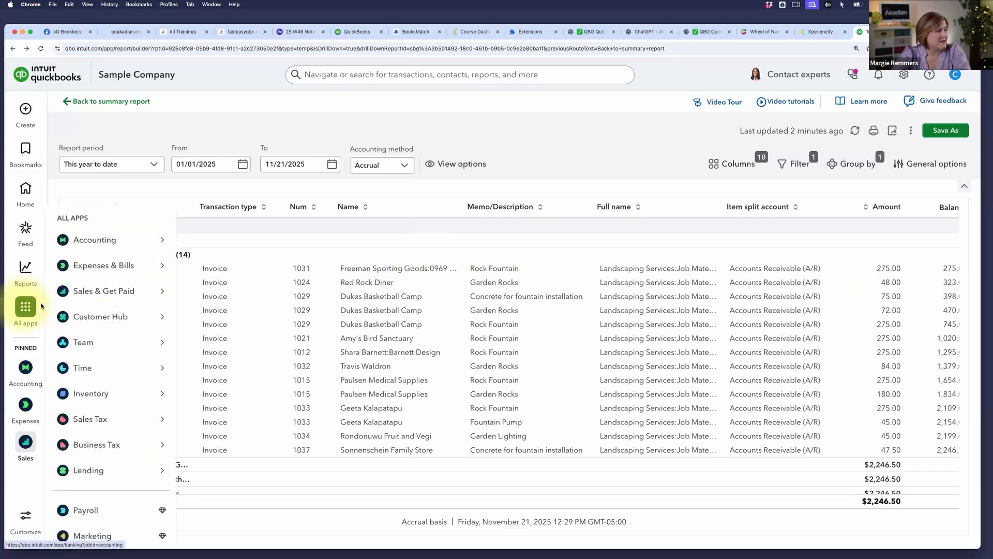
pyautogui.moveTo(127, 314)
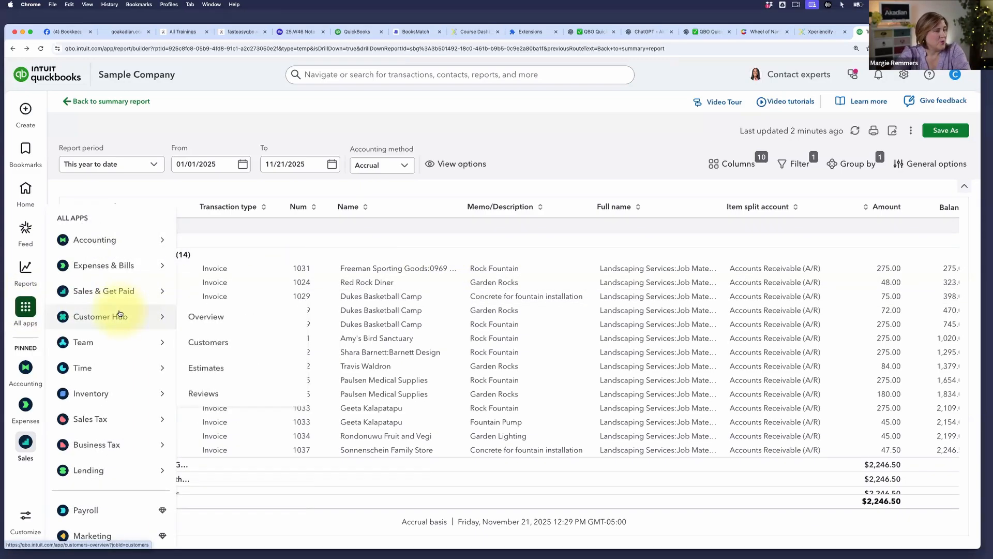
pyautogui.moveTo(118, 290)
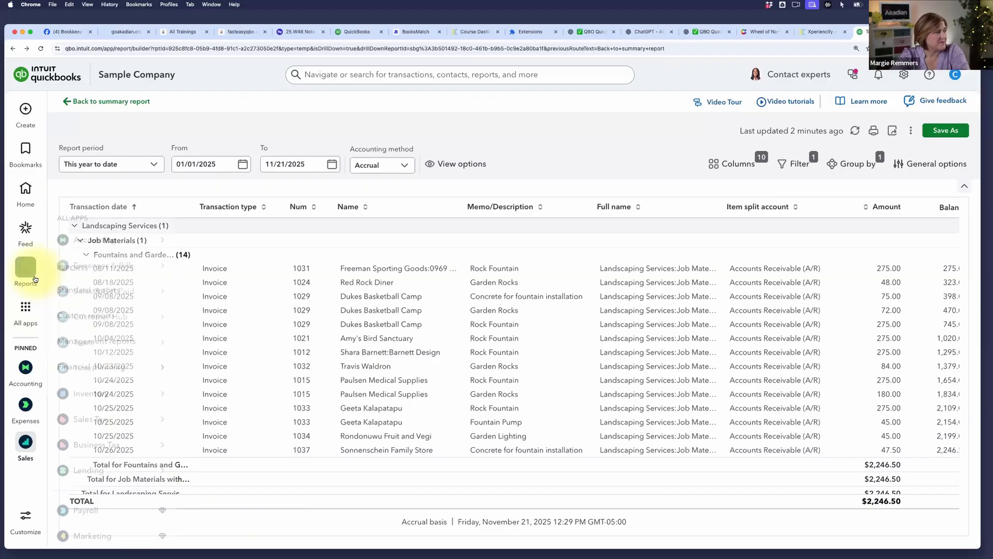
pyautogui.moveTo(19, 323)
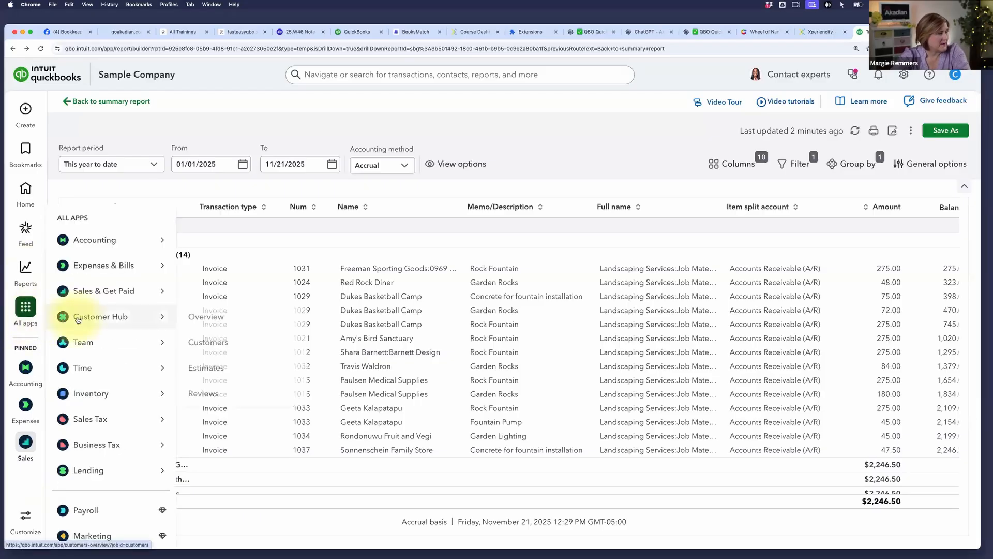
pyautogui.moveTo(91, 296)
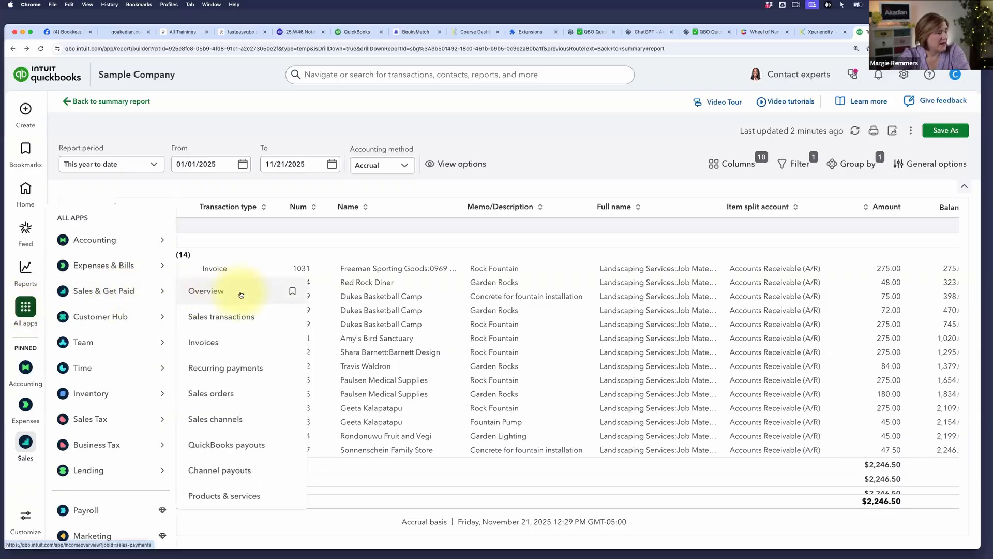
pyautogui.click(239, 496)
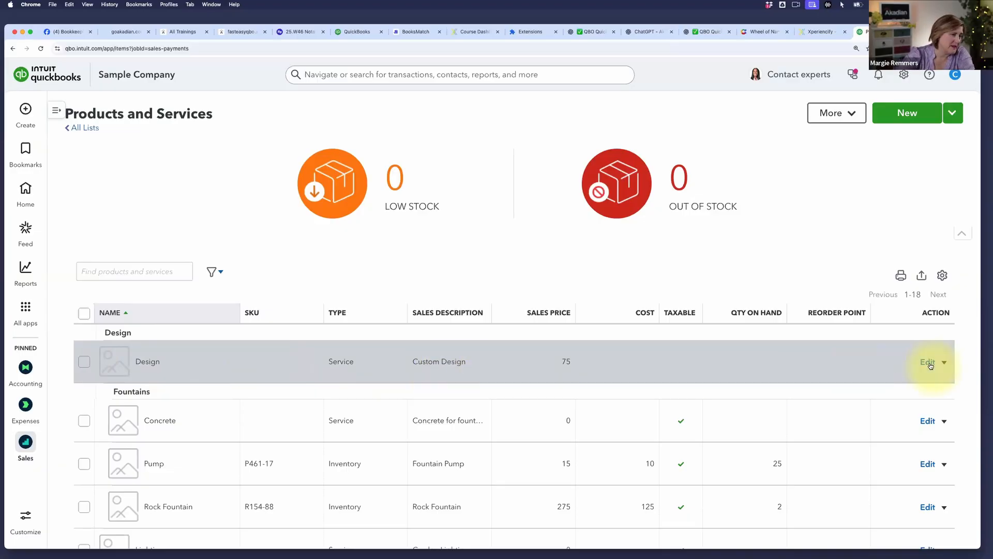
# - Examine the Design service's category and sales description, close it unchanged, and review the sales descriptions of the listed items
pyautogui.click(928, 362)
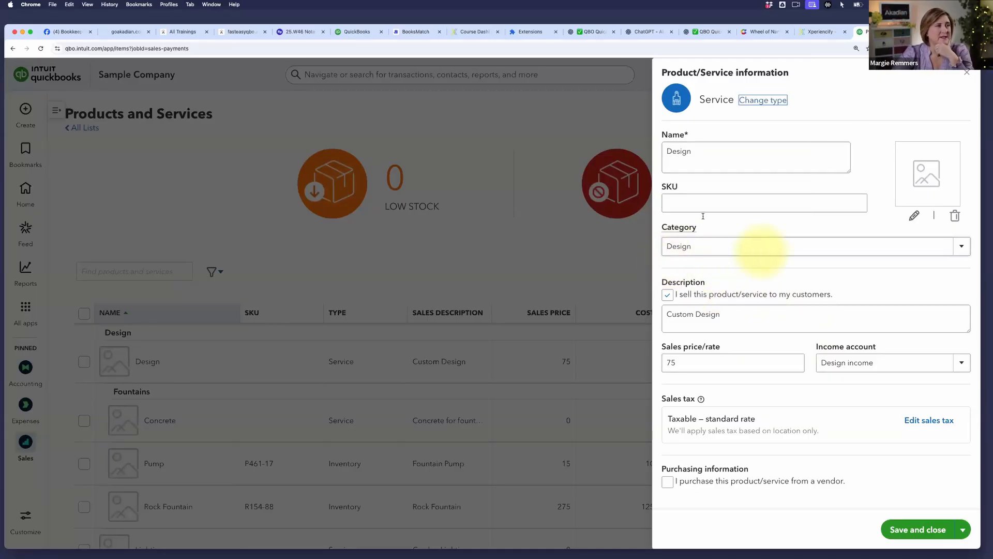
pyautogui.click(965, 75)
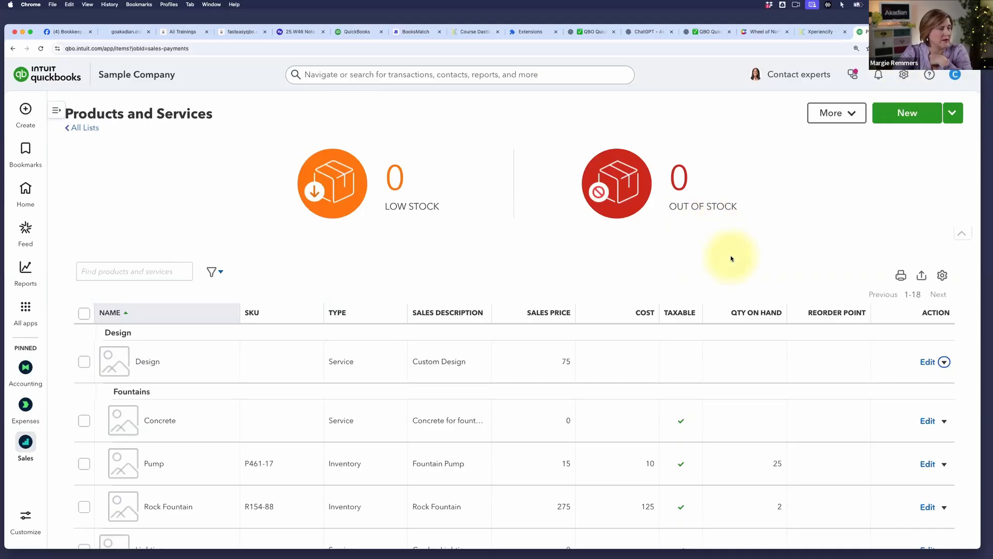
pyautogui.scroll(-3, 732, 258)
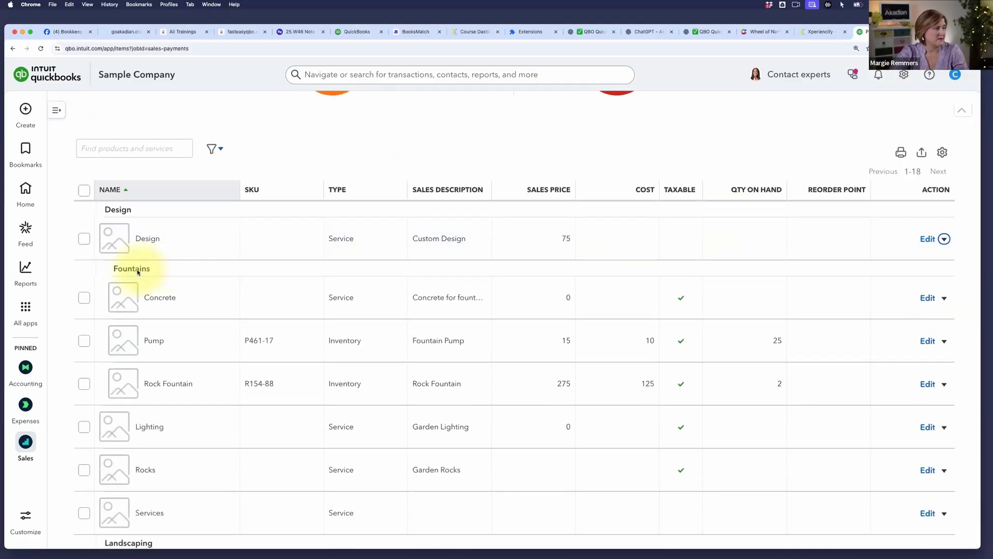
pyautogui.scroll(-2, 235, 344)
pyautogui.scroll(-5, 238, 350)
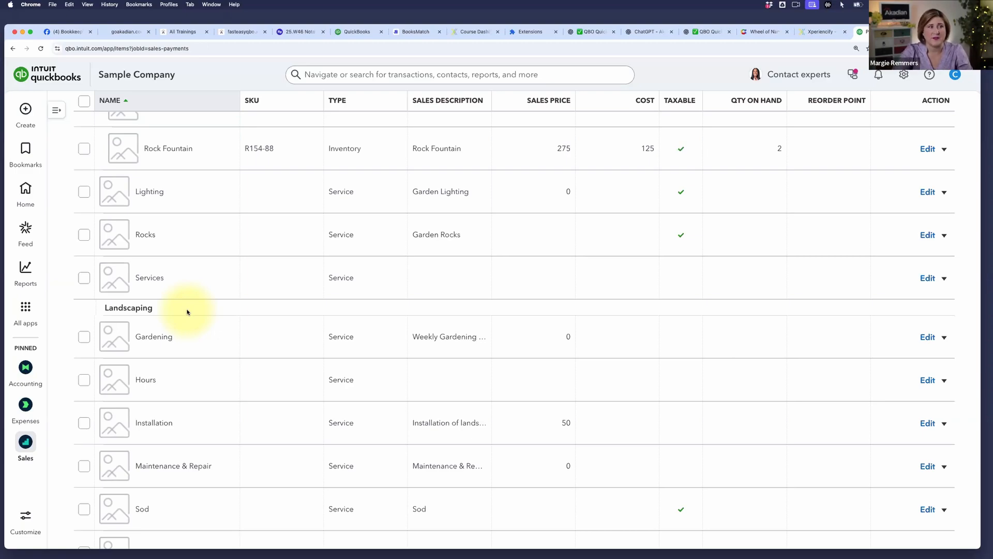
pyautogui.scroll(10, 310, 274)
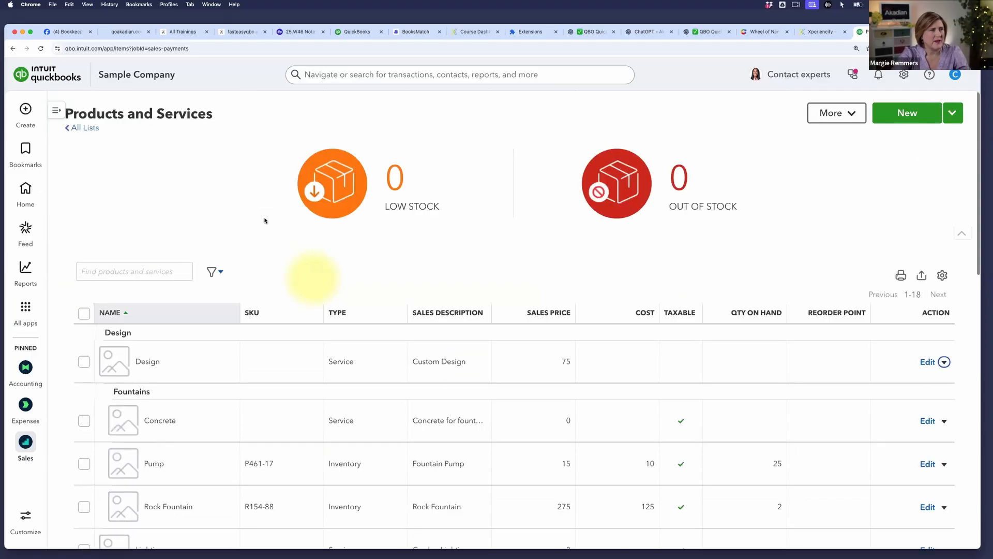
pyautogui.click(904, 114)
pyautogui.click(776, 122)
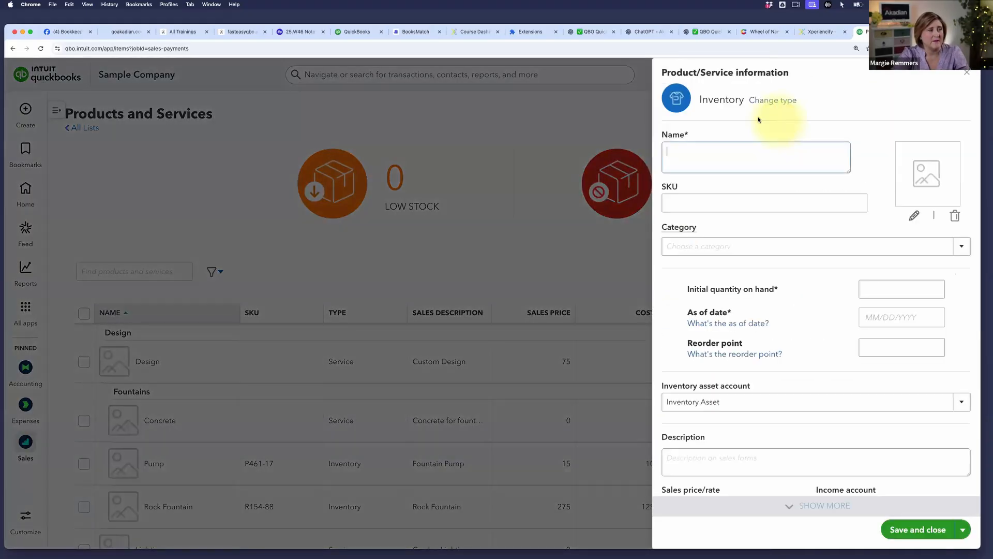
pyautogui.press('Escape')
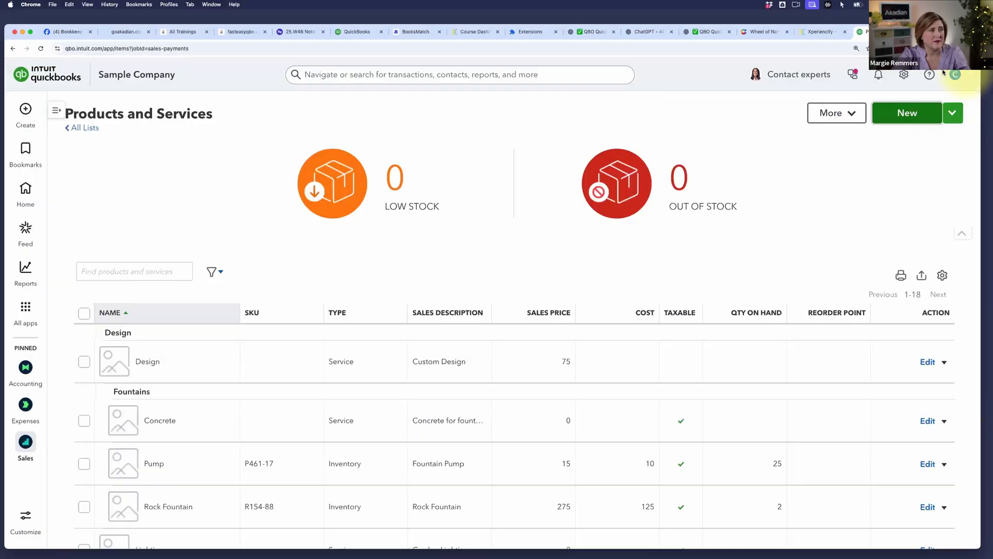
# - Start a new product/service item of the Service type and look over its blank category and description fields
pyautogui.click(904, 113)
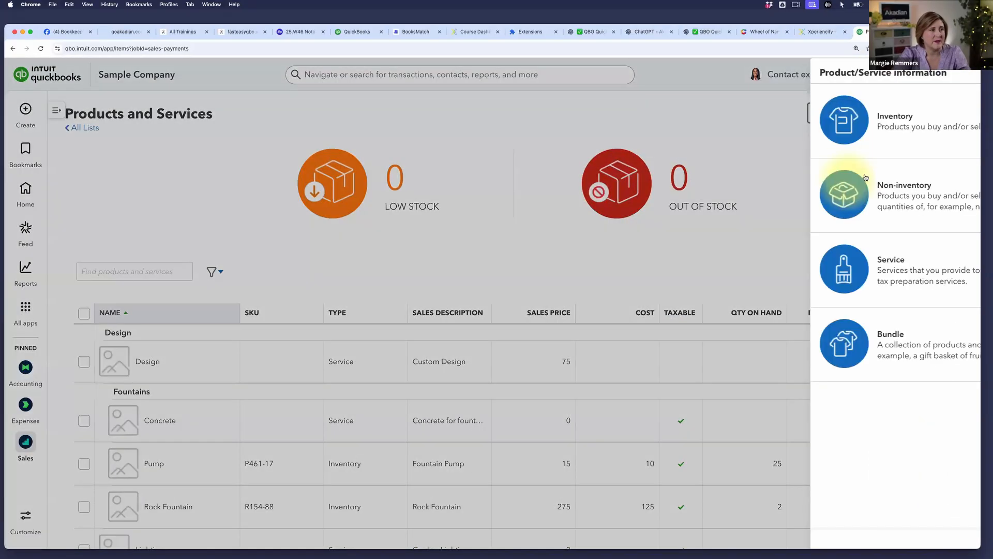
pyautogui.click(797, 267)
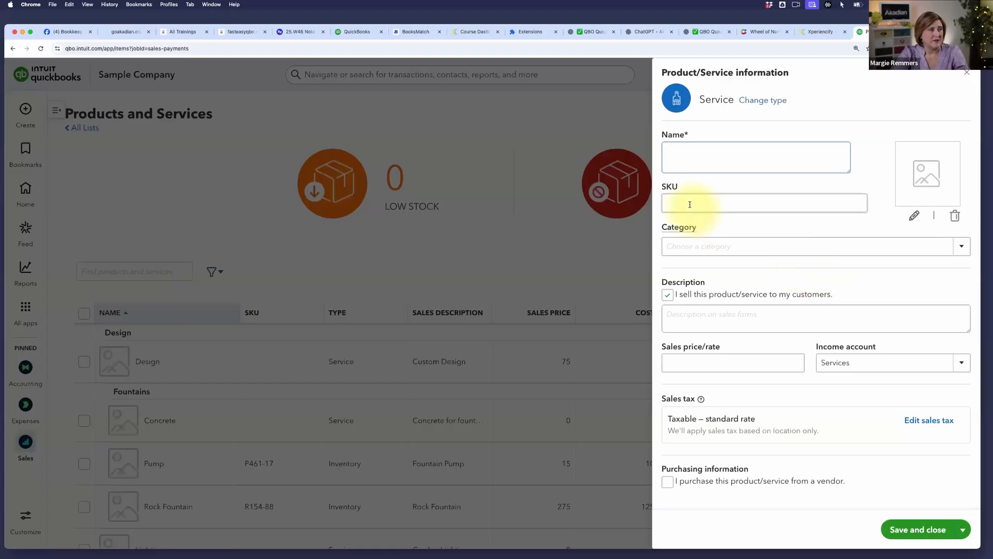
pyautogui.scroll(-1, 697, 247)
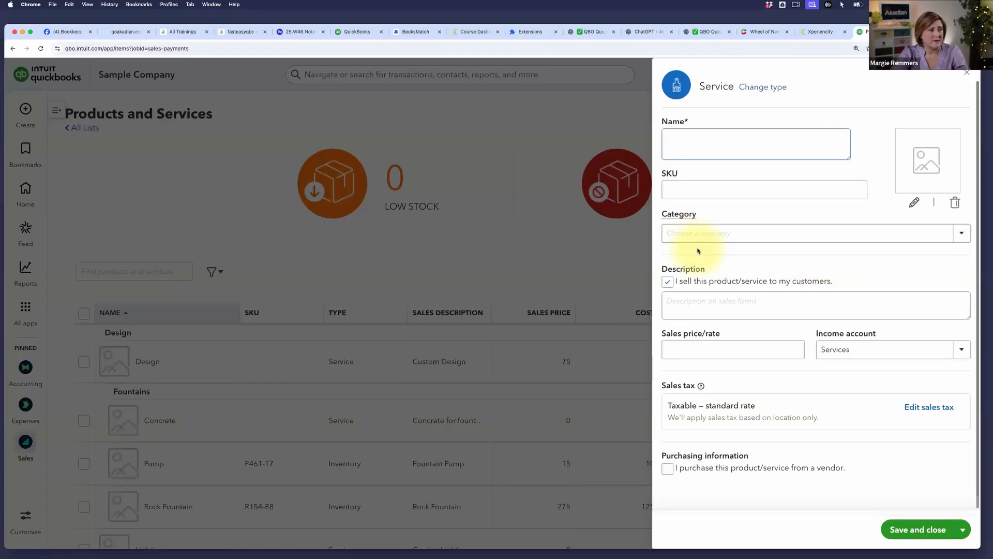